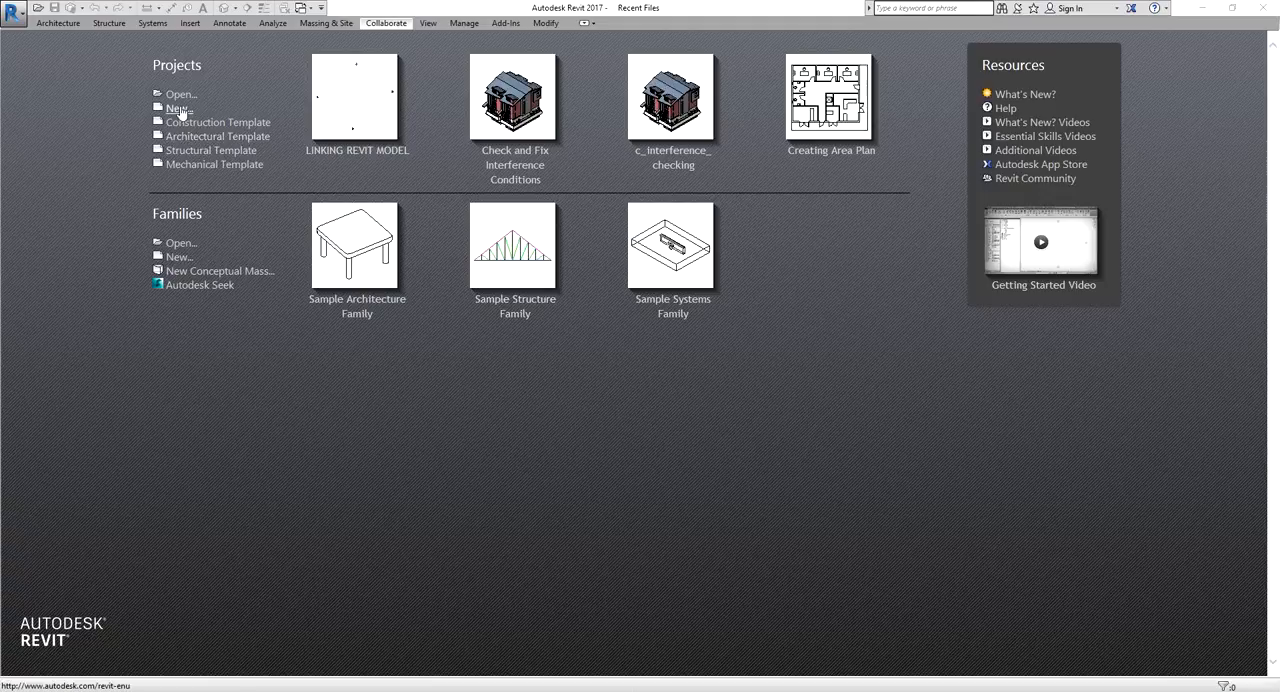
Open the LINKING REVIT MODEL project and link MODEL TO LINK.rvt into it with Auto - Origin to Origin positioning
left_click(362, 104)
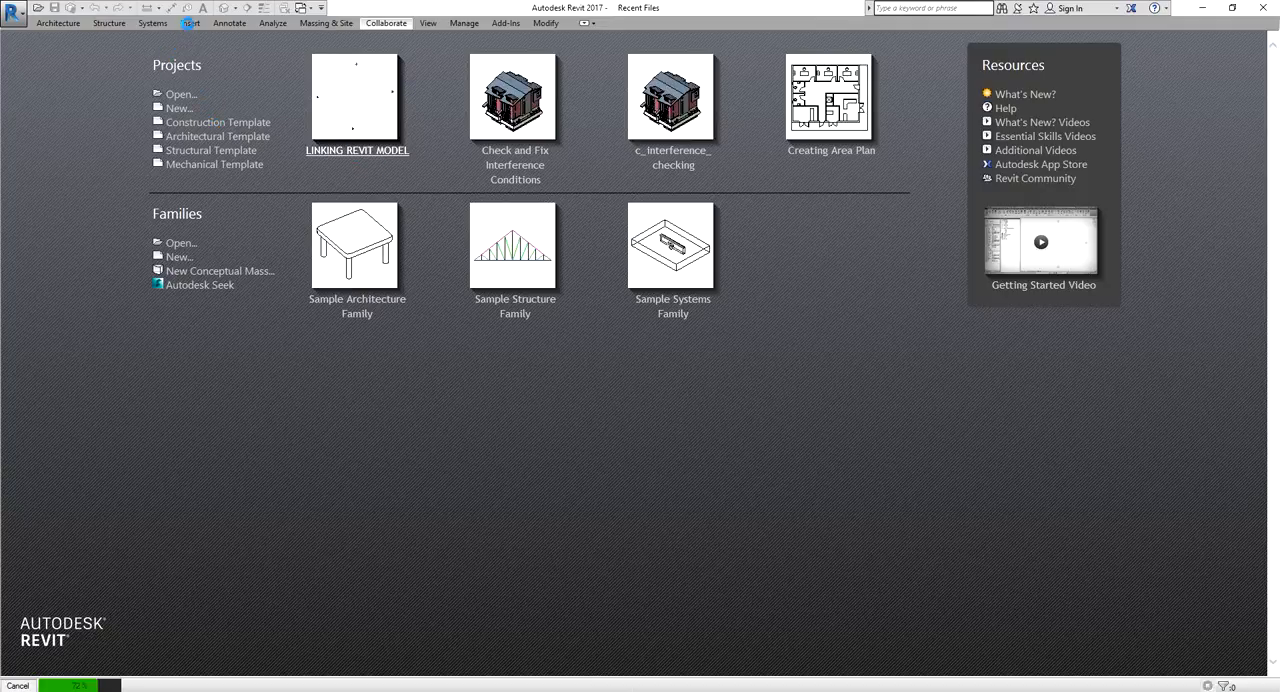
left_click(188, 22)
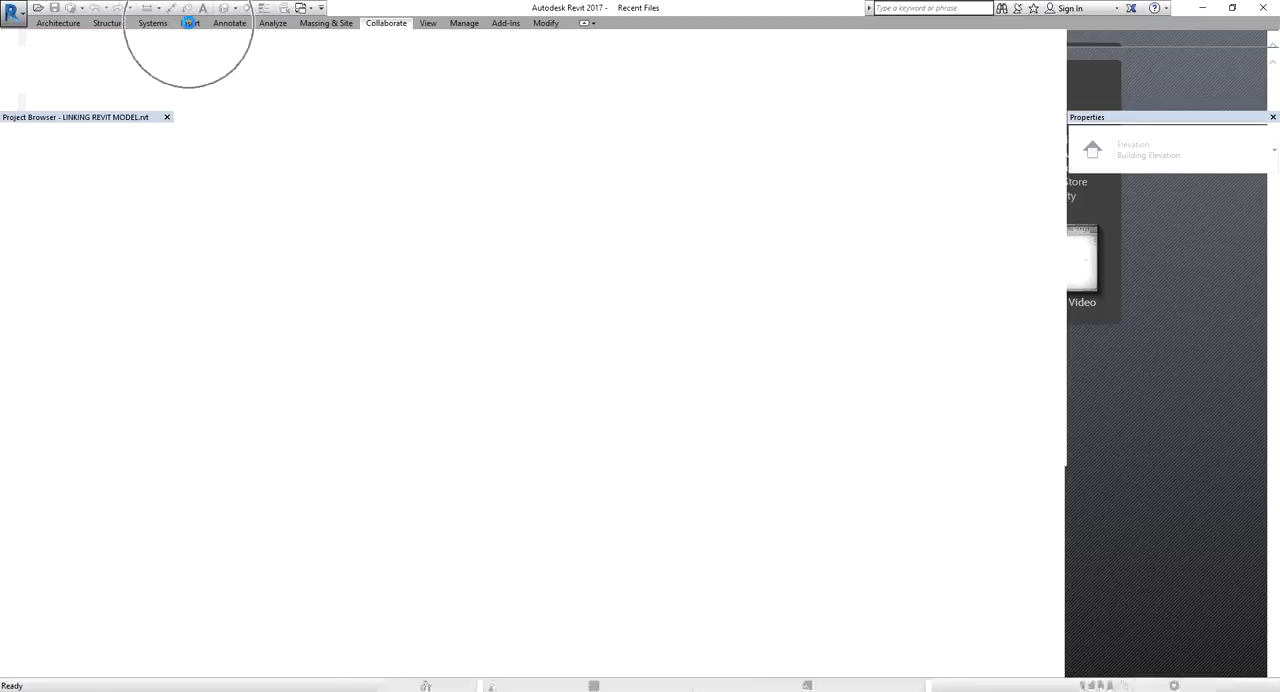
left_click(188, 22)
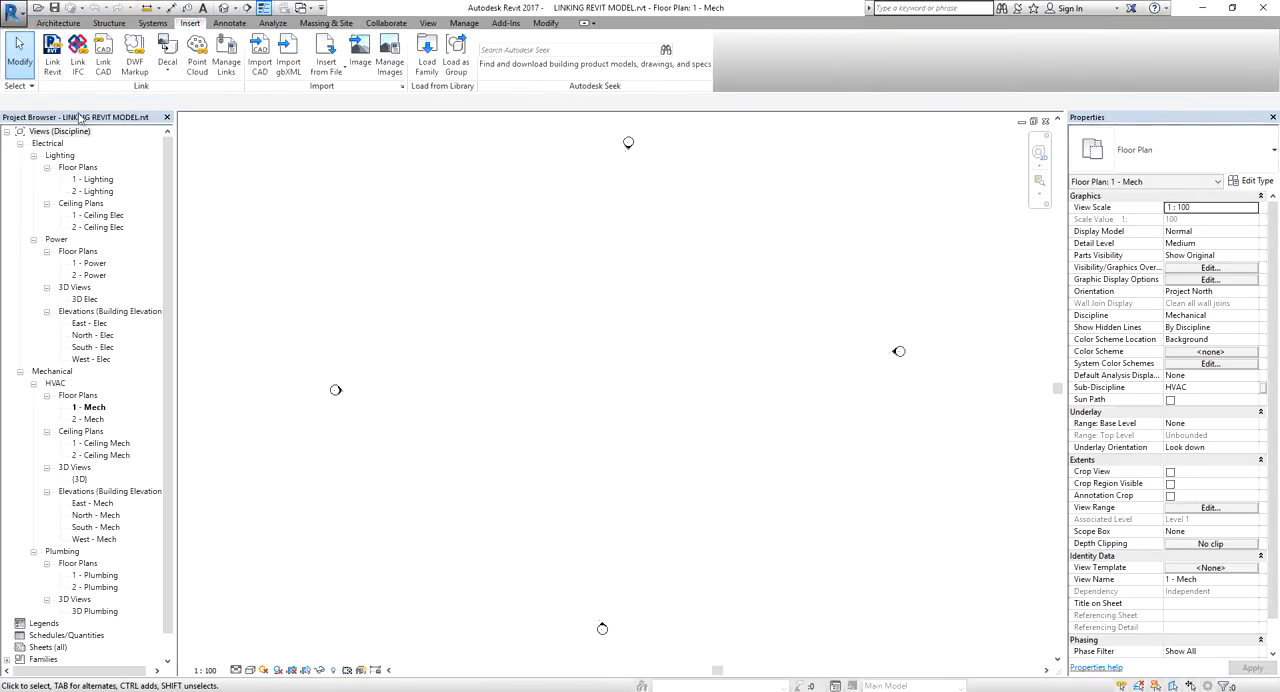
left_click(52, 66)
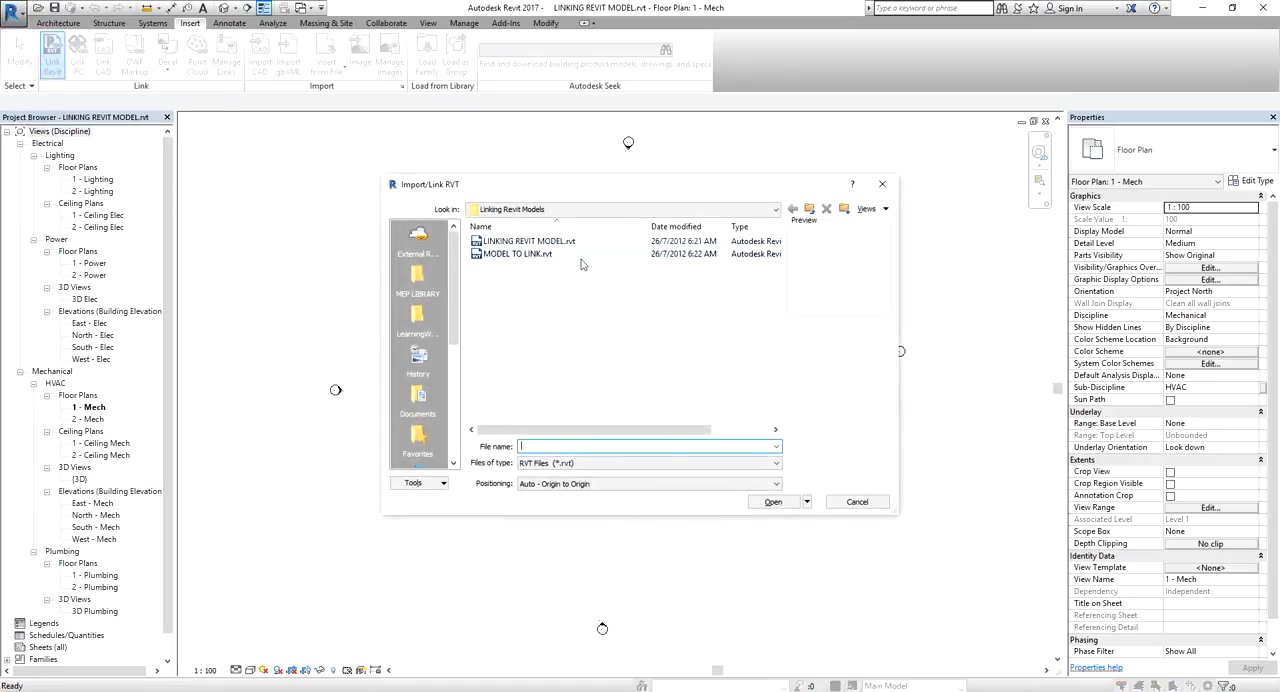
left_click(513, 255)
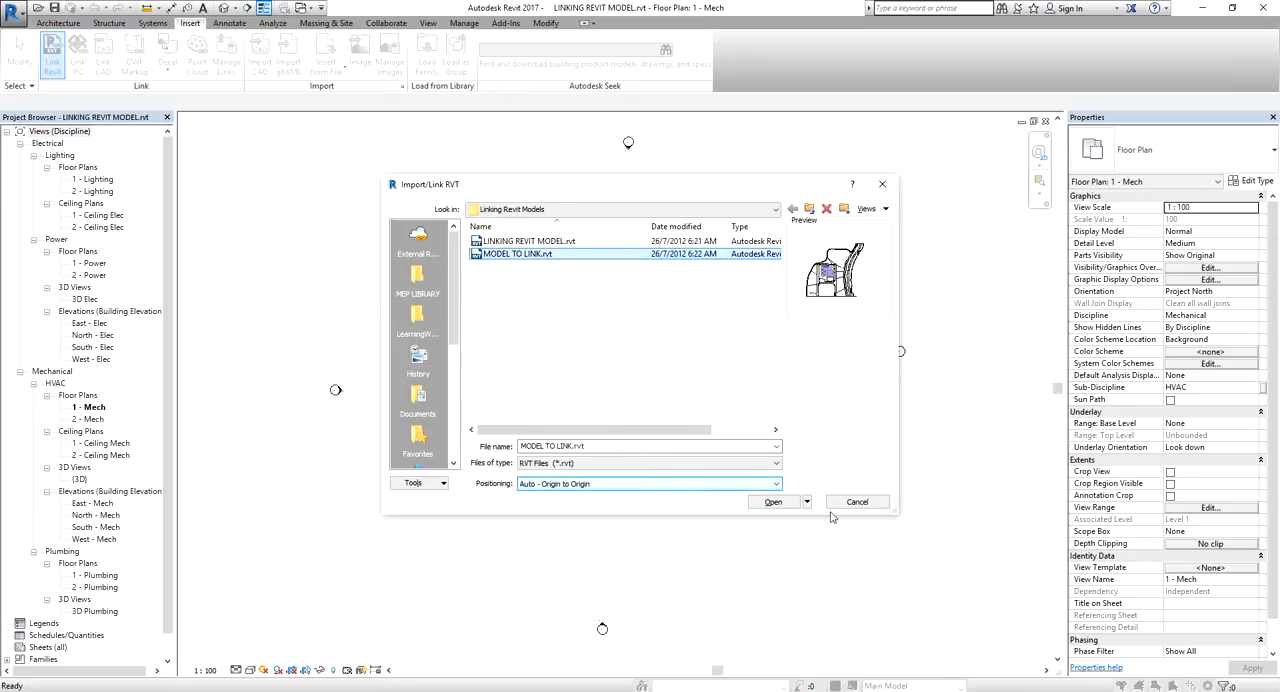
left_click(769, 503)
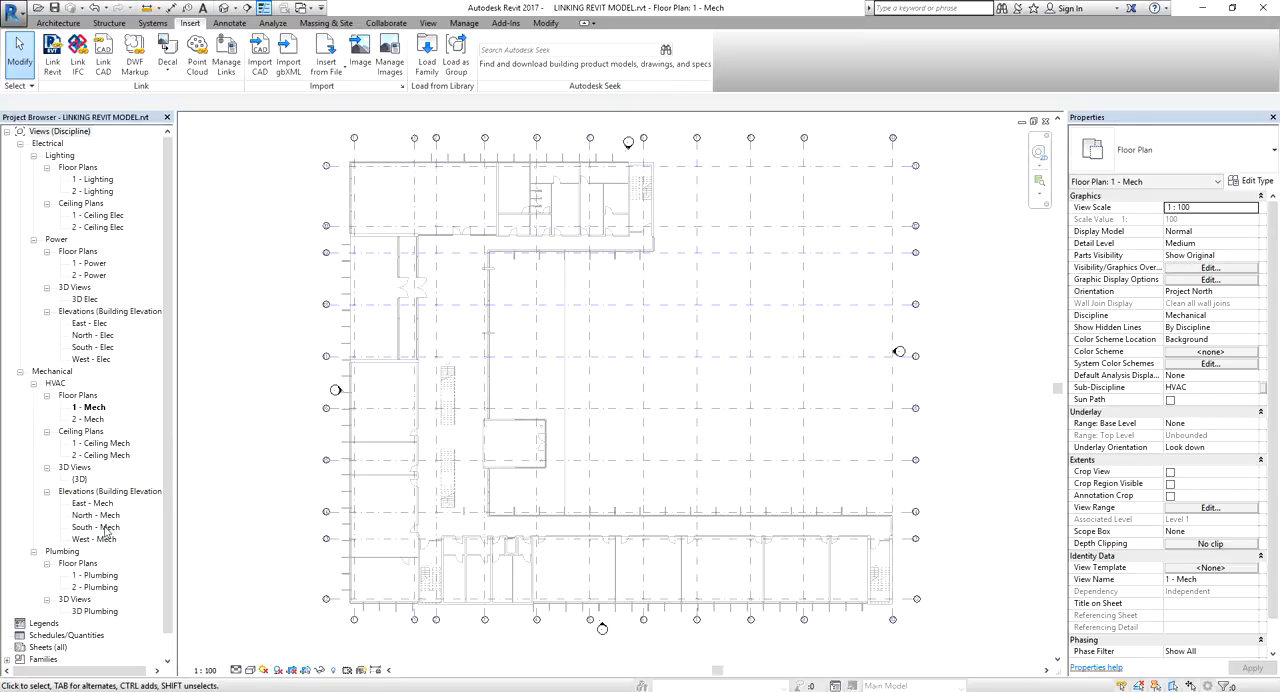
Open the South - Mech elevation and extend the host project's Level 1 and Level 2 lines farther beyond the linked model's level heads
left_click(102, 529)
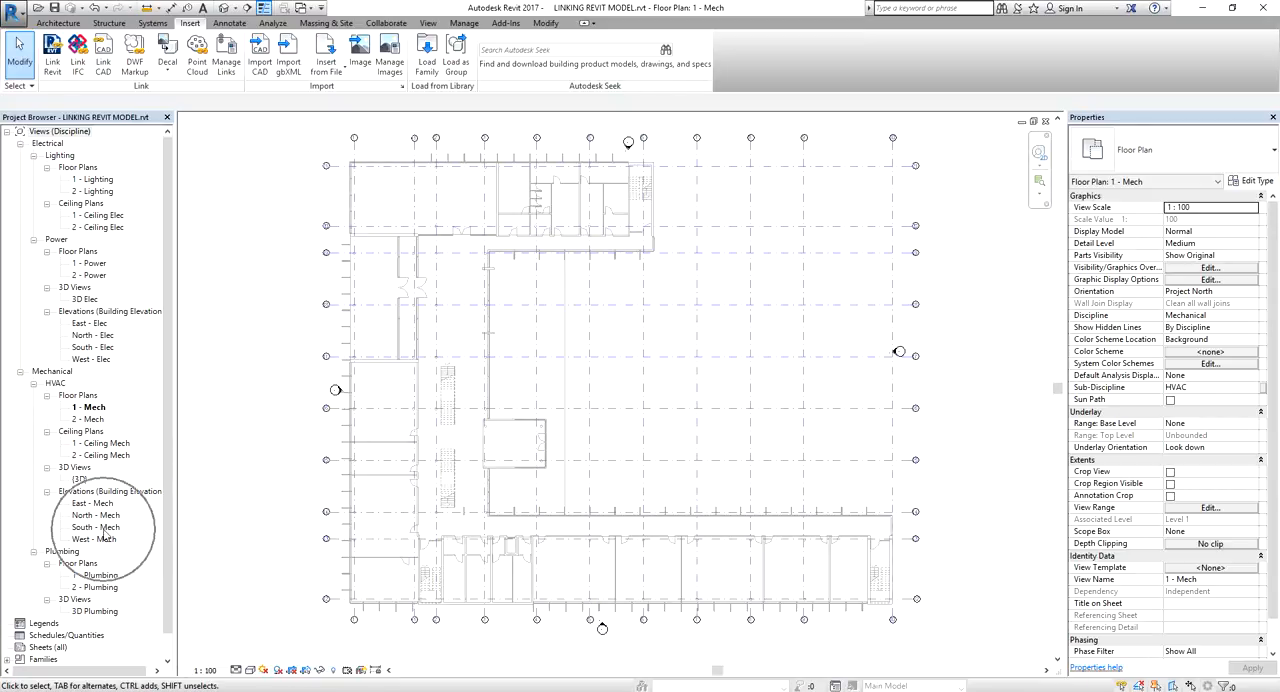
double_click(104, 535)
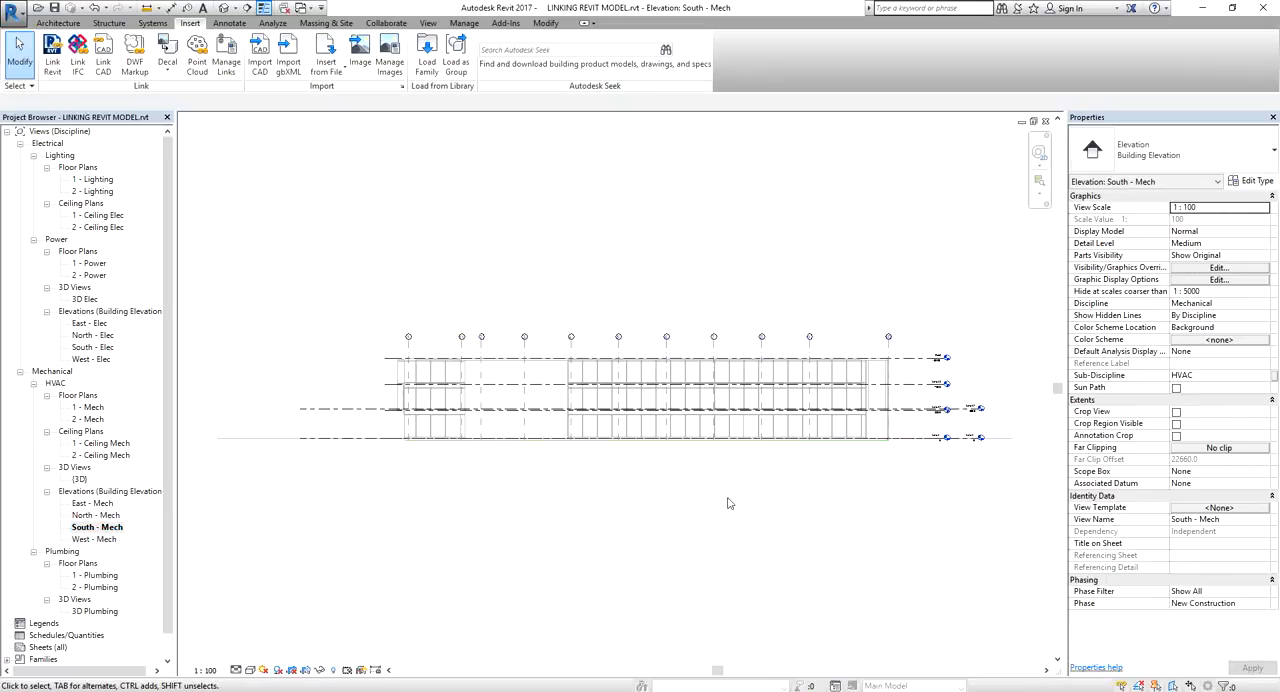
scroll(760, 420, "up", 5)
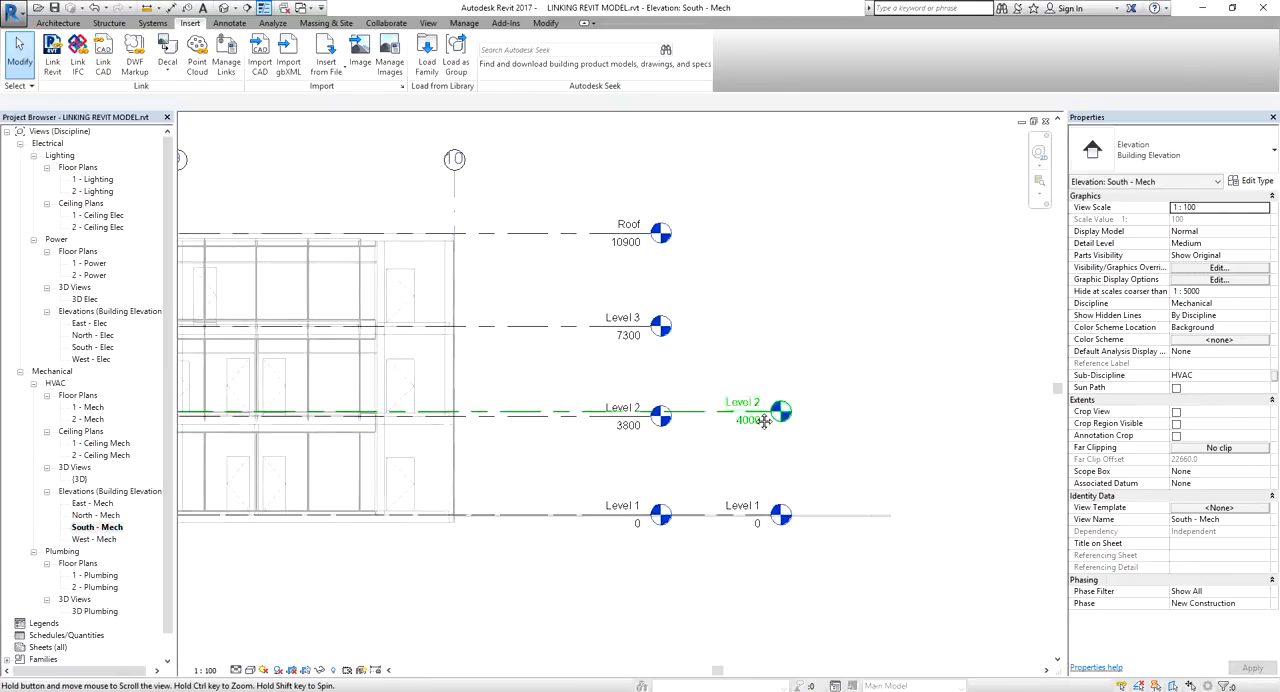
left_click(713, 418)
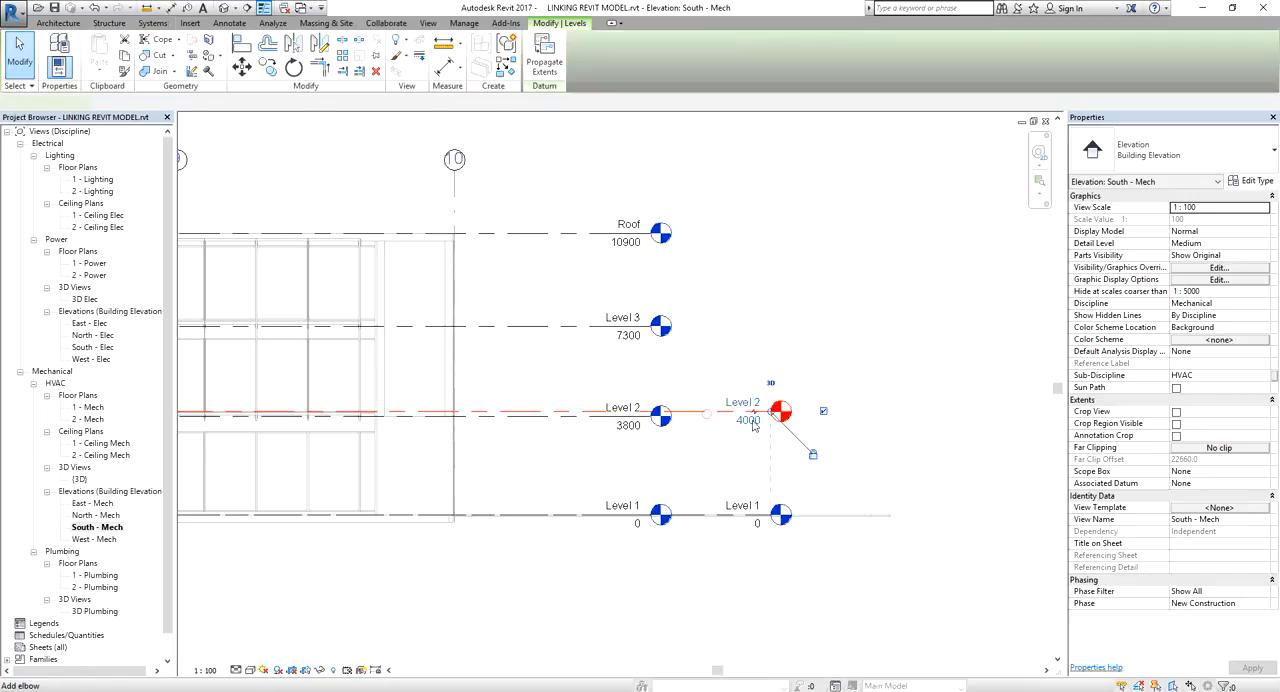
left_click_drag(770, 418, 846, 424)
left_click(759, 263)
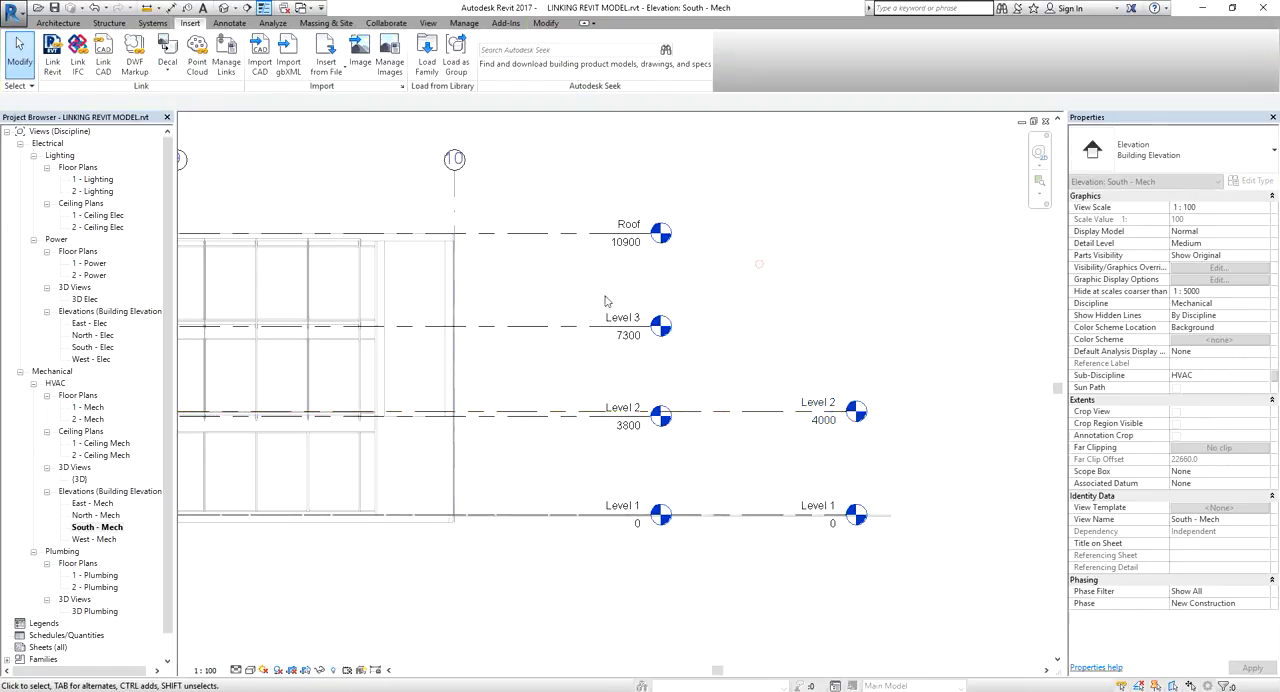
left_click(590, 334)
left_click(813, 288)
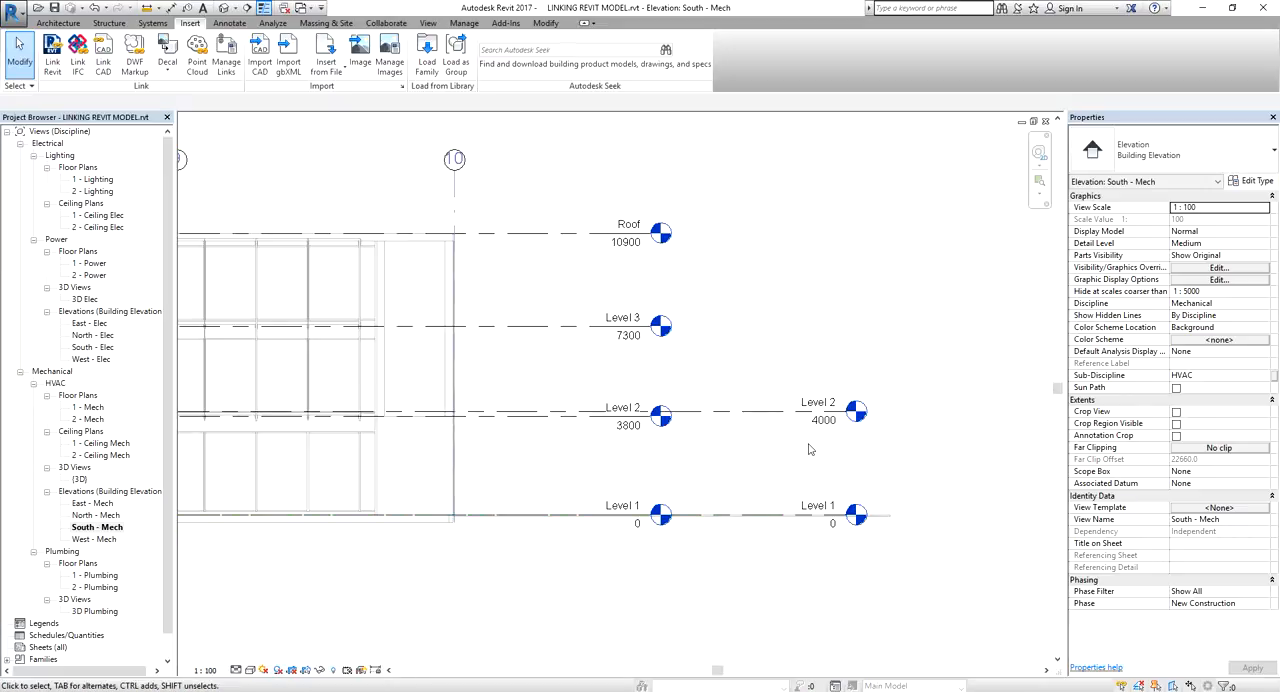
Set the elevation of the host project's Level 2 to 3800 to match the linked model's Level 2
scroll(805, 450, "up", 2)
middle_click_drag(802, 455, 720, 442)
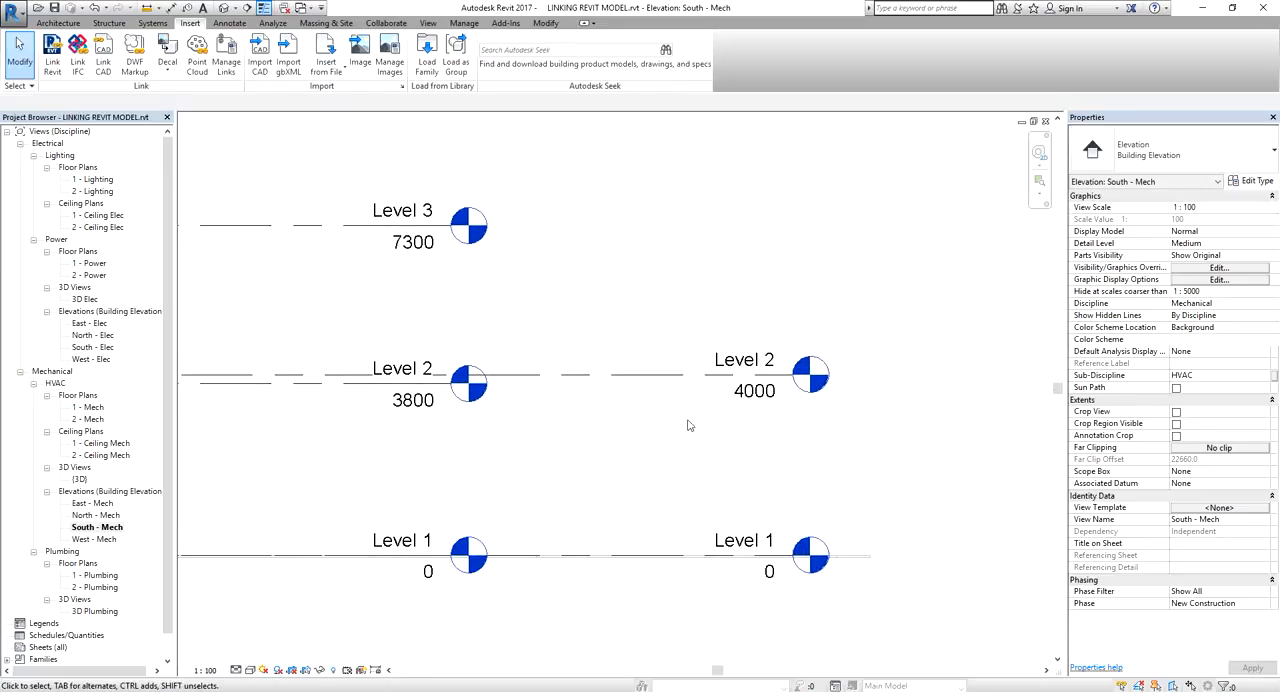
key("ctrl")
left_click(763, 393)
left_click(762, 391)
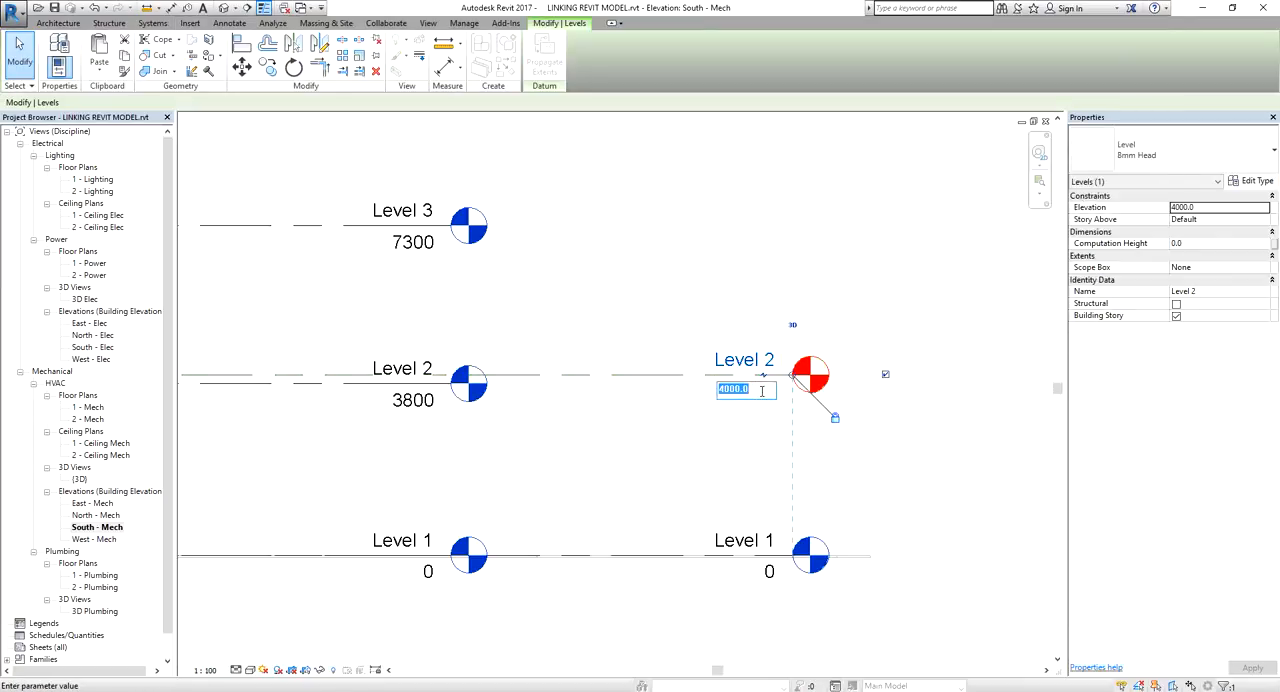
type("3800")
key("Return")
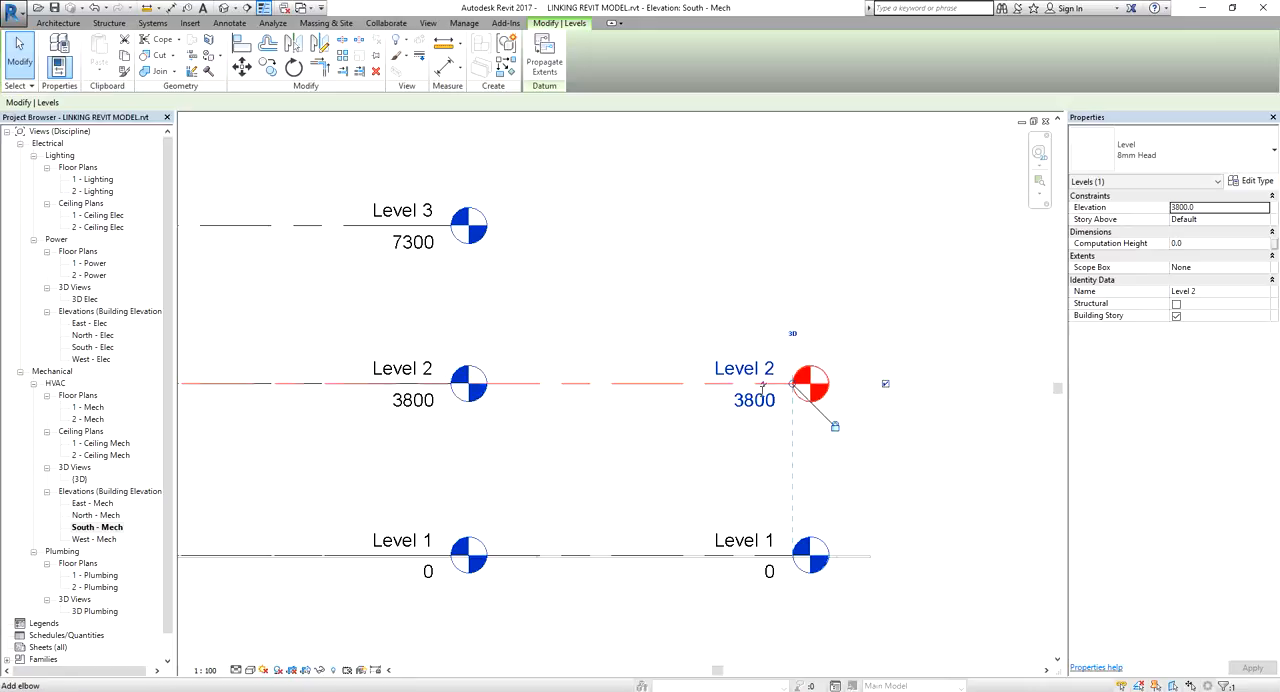
left_click(638, 475)
Start Copy/Monitor on the linked model and copy its Level 3 into the host project
scroll(634, 470, "down", 1)
middle_click_drag(633, 469, 728, 490)
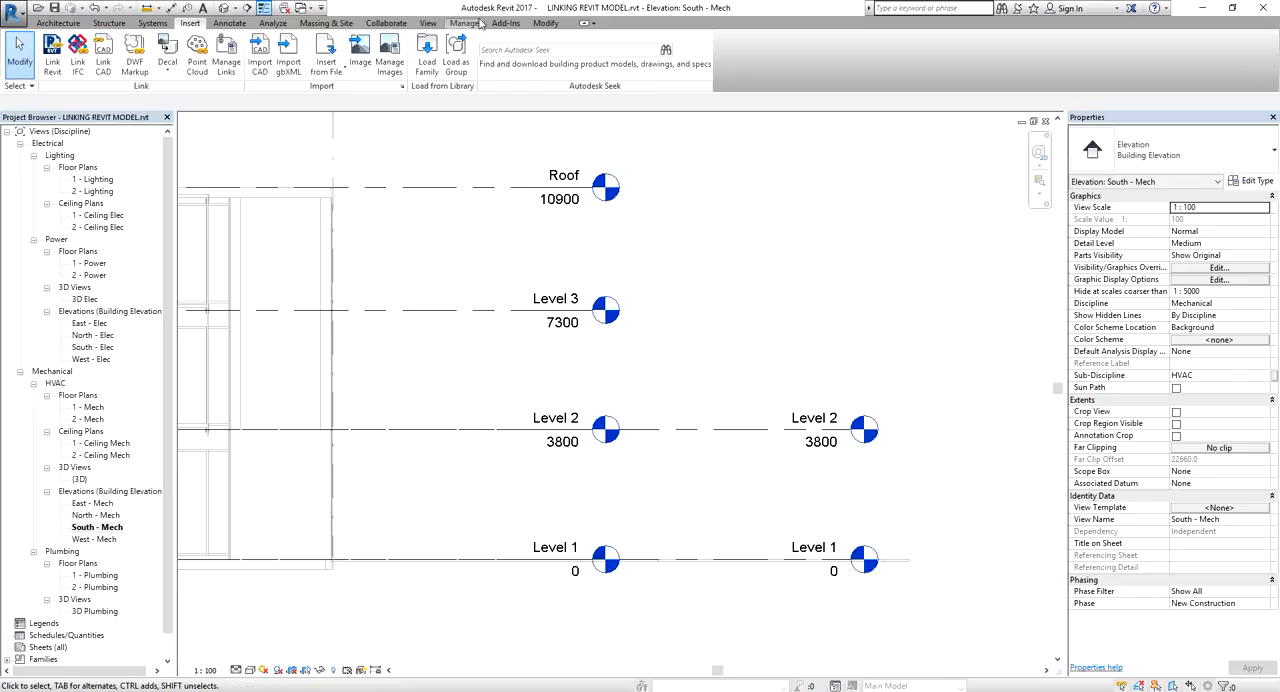
left_click(388, 23)
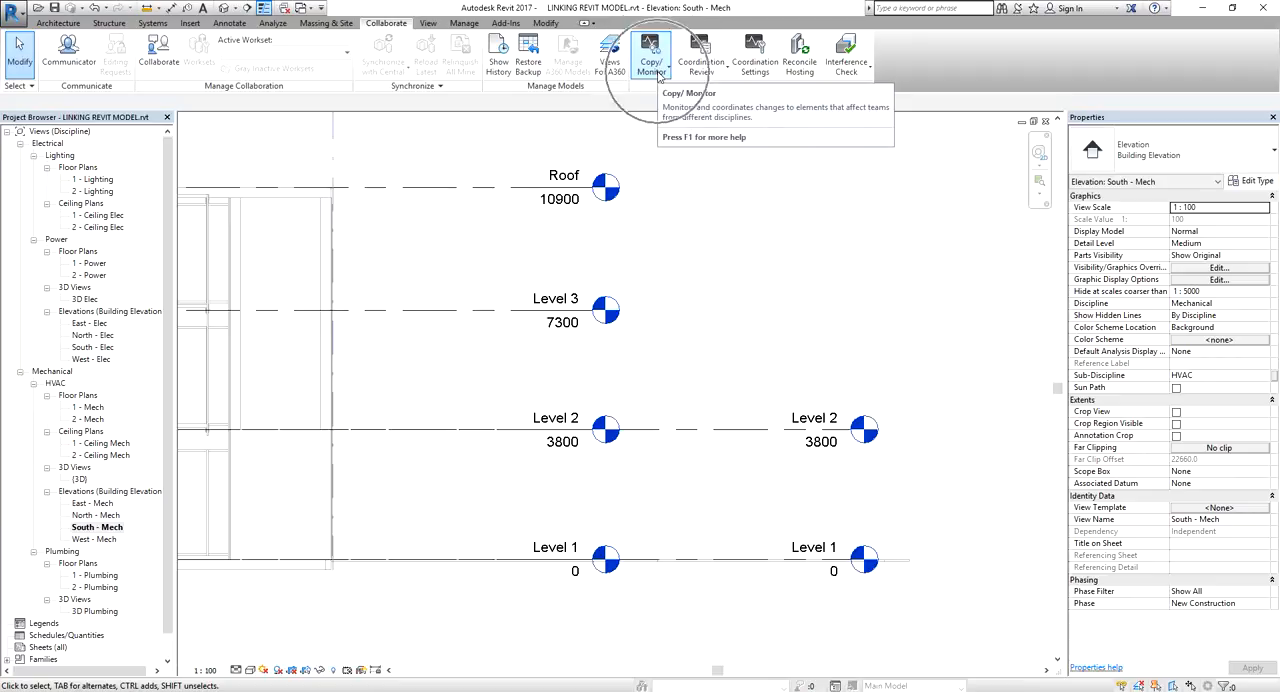
left_click(658, 77)
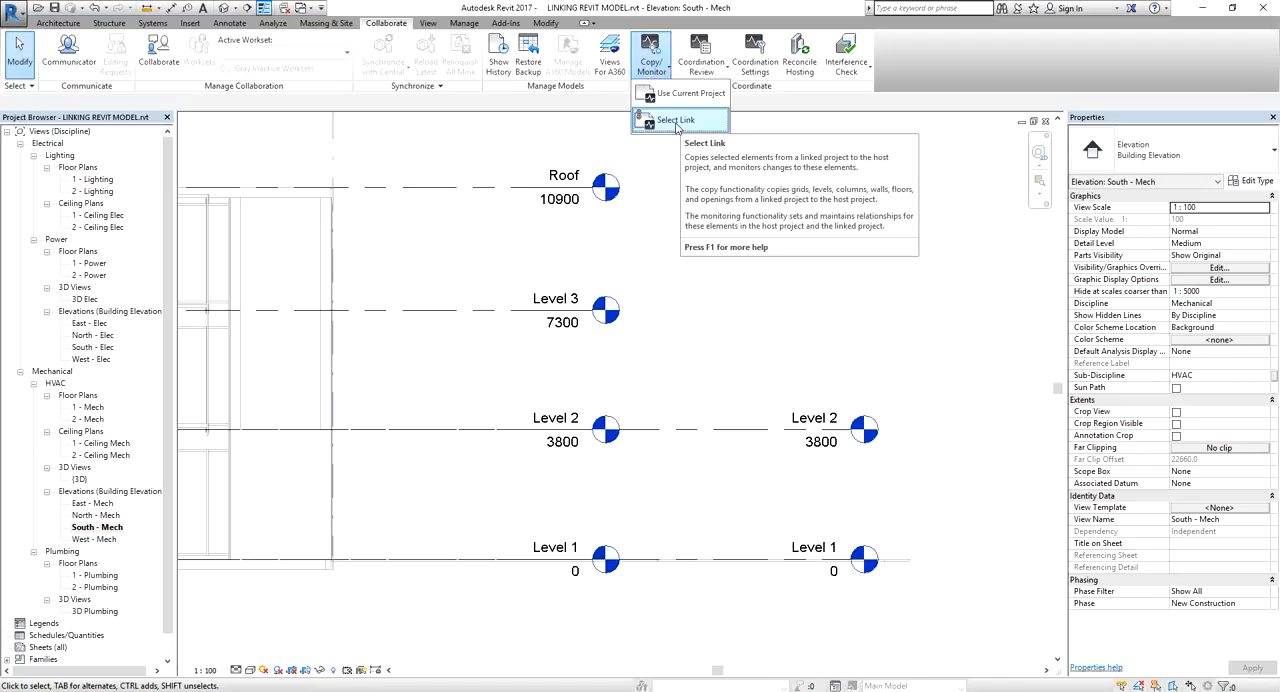
left_click(676, 122)
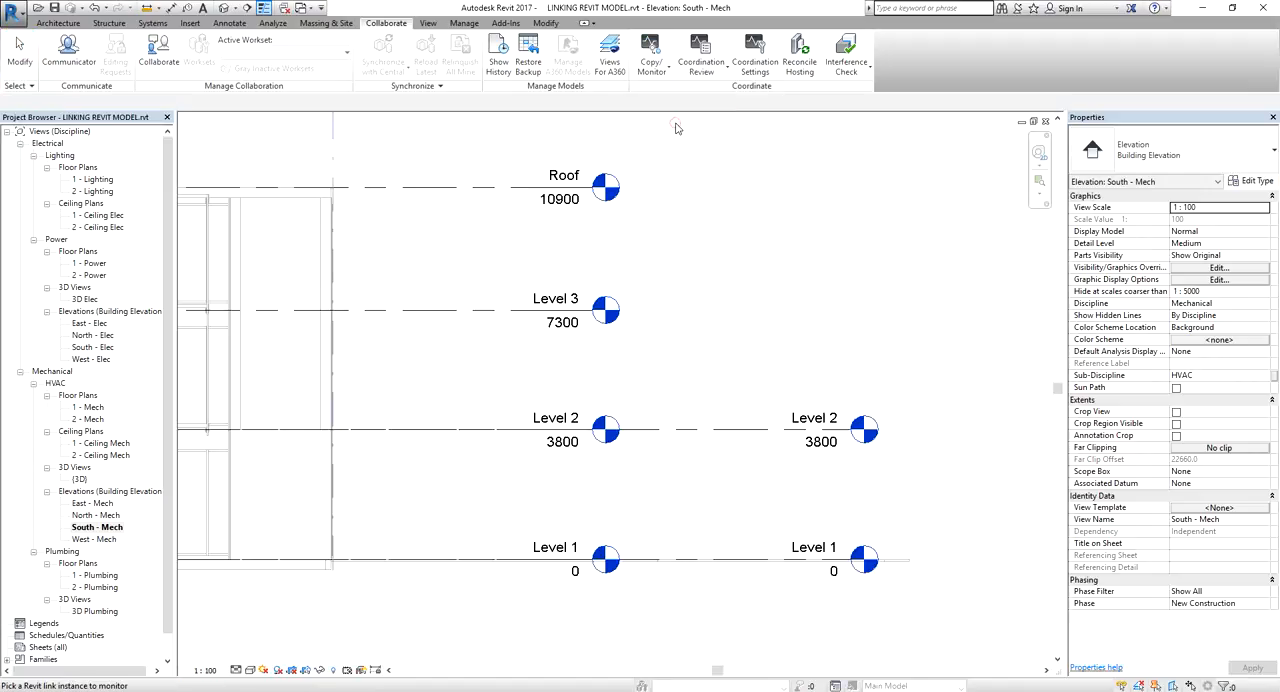
left_click(541, 190)
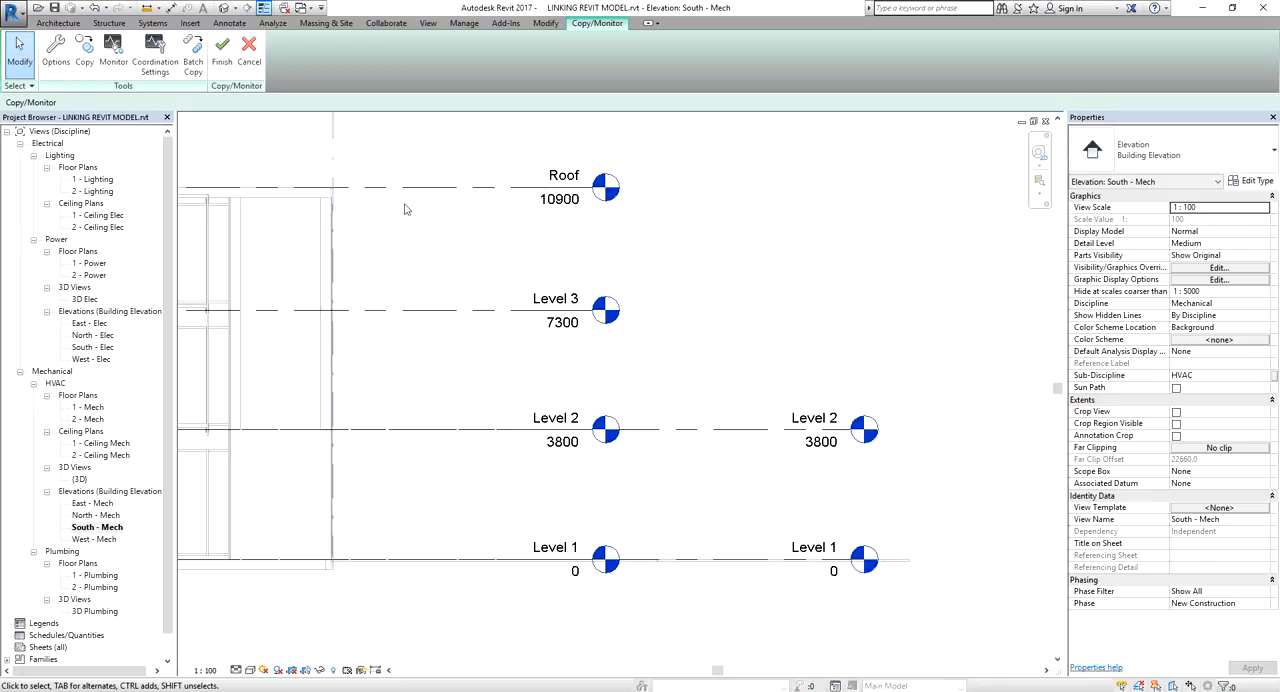
left_click(85, 50)
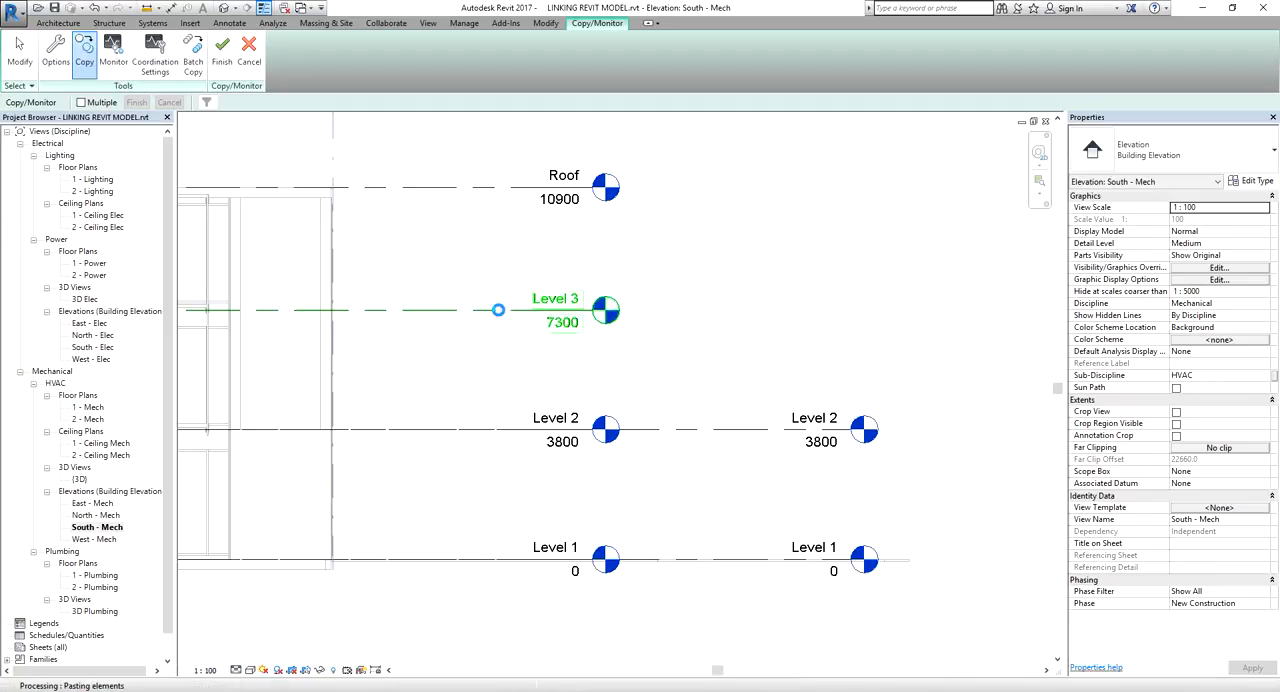
scroll(492, 316, "down", 4)
middle_click_drag(484, 318, 654, 311)
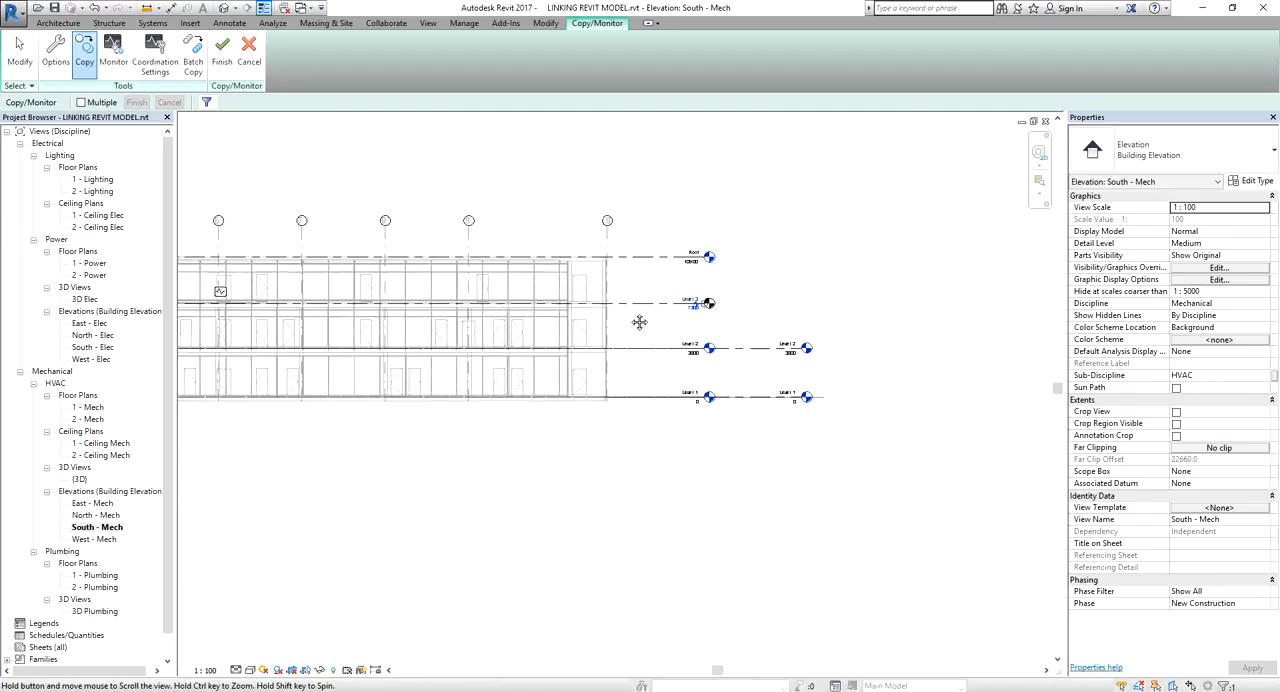
left_click(220, 295)
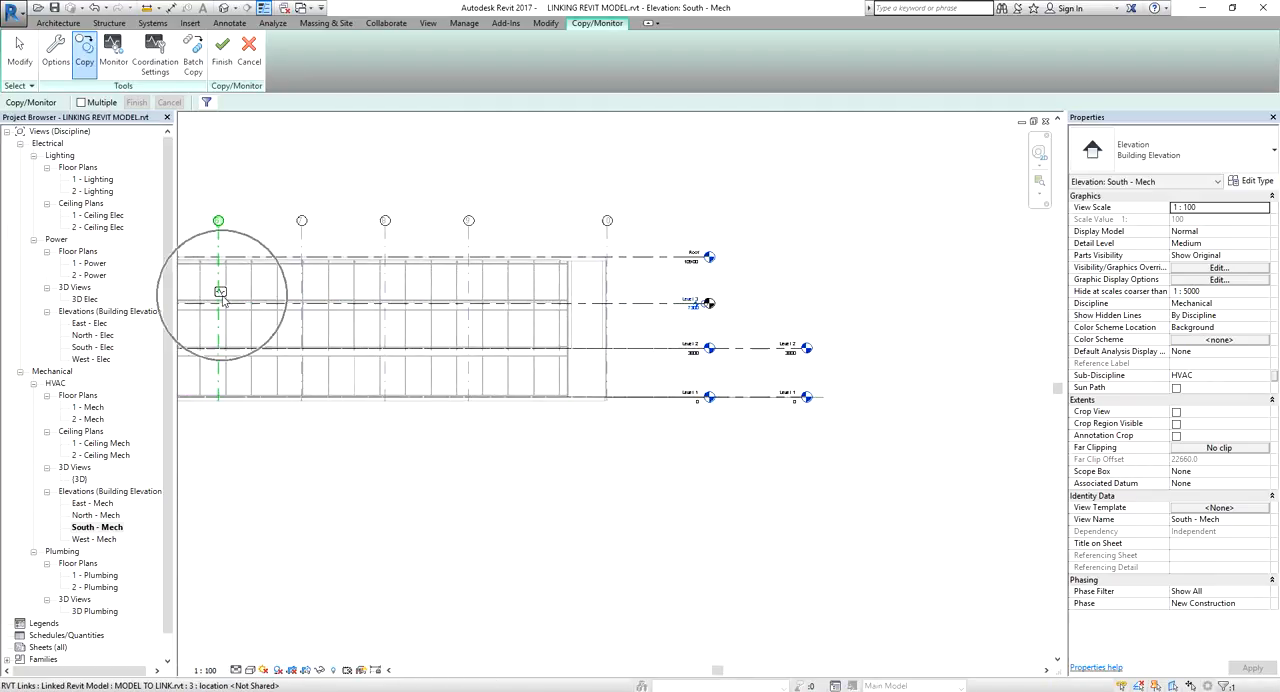
Copy the linked model's Roof level into the host project with monitoring
scroll(709, 303, "up", 3)
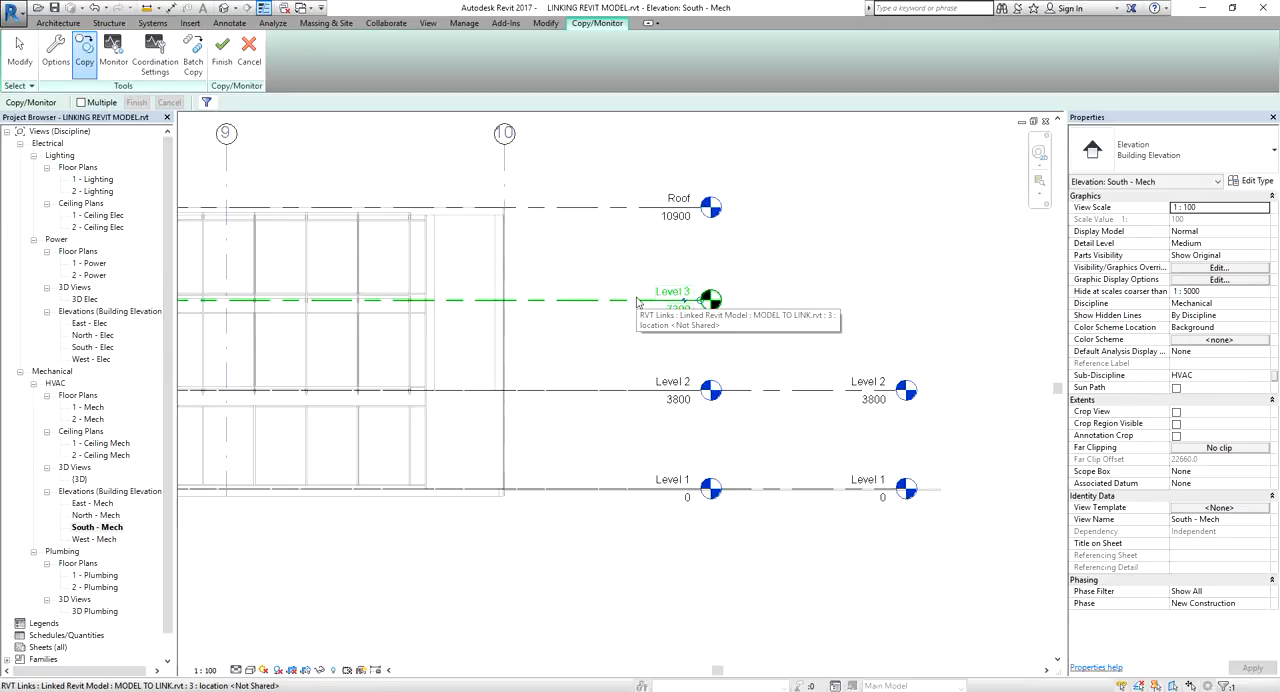
left_click(625, 209)
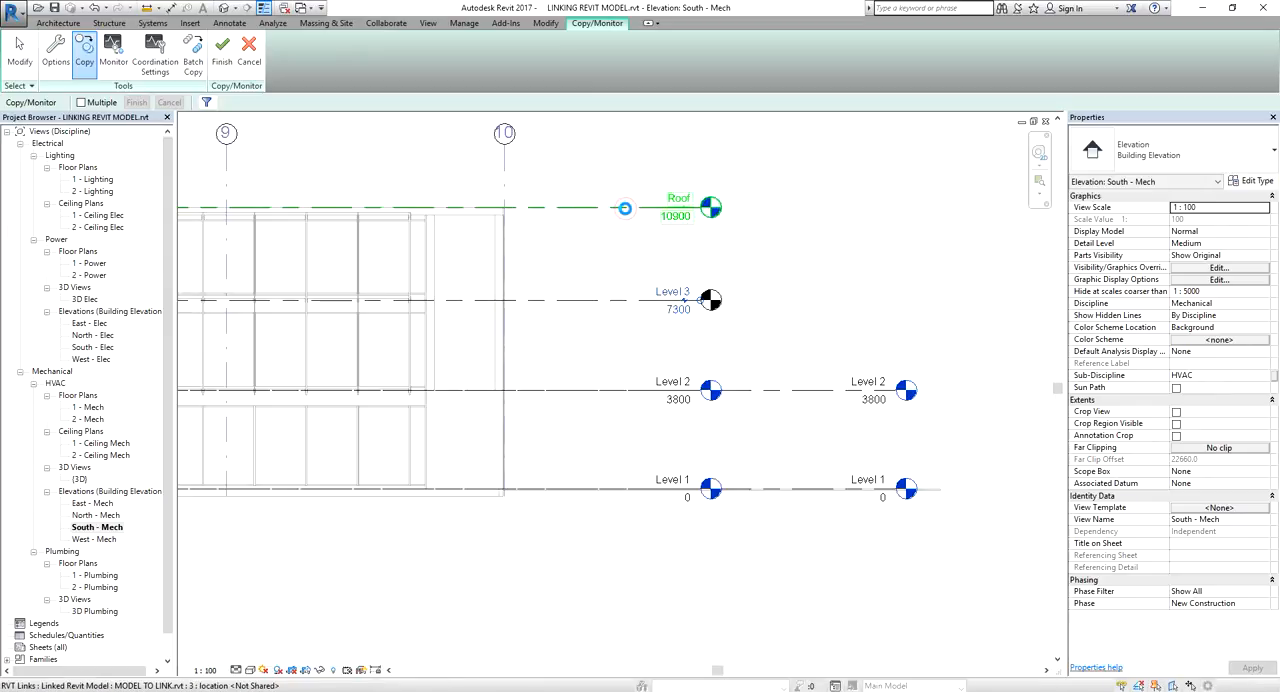
scroll(348, 216, "down", 3)
left_click(348, 214)
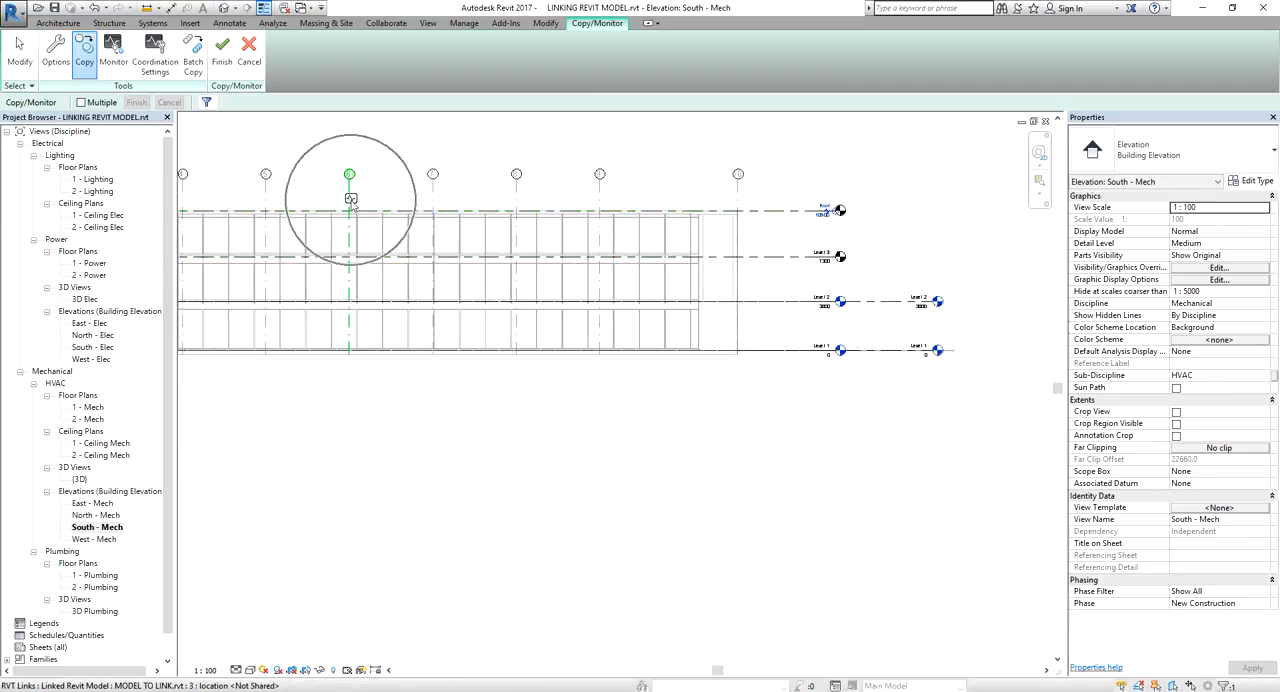
Monitor the host project's Level 1 against the linked model's Level 1
scroll(950, 286, "up", 4)
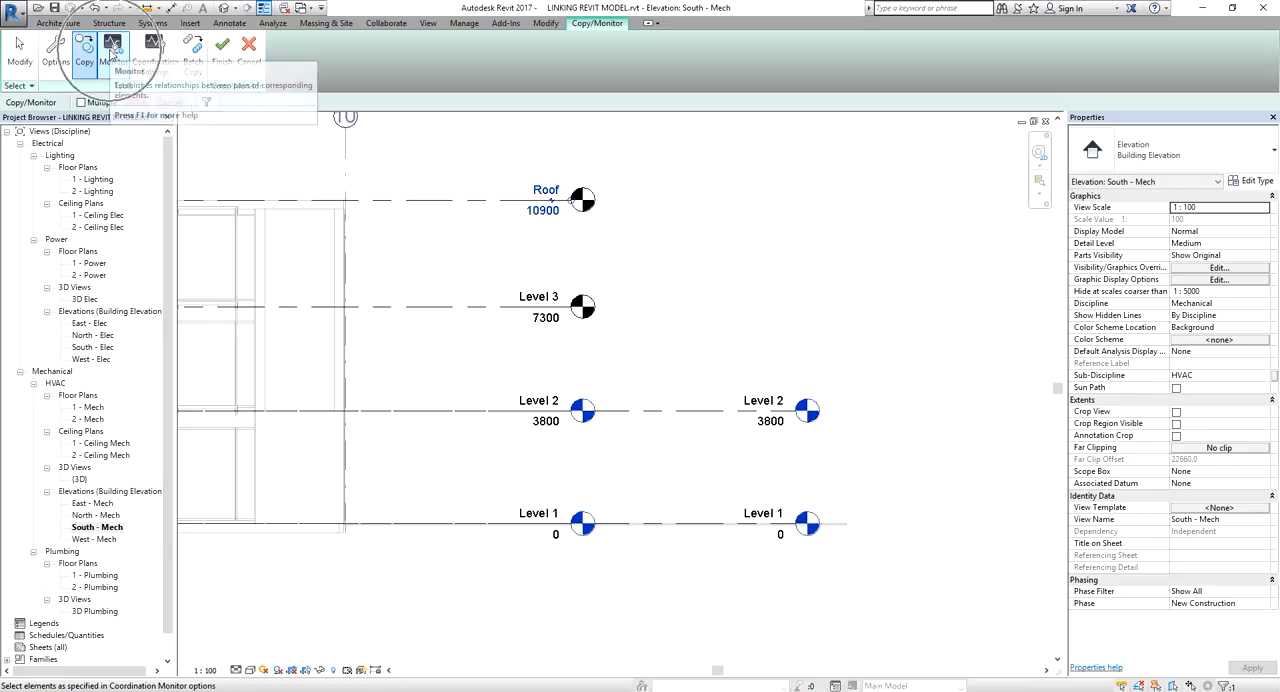
left_click(112, 55)
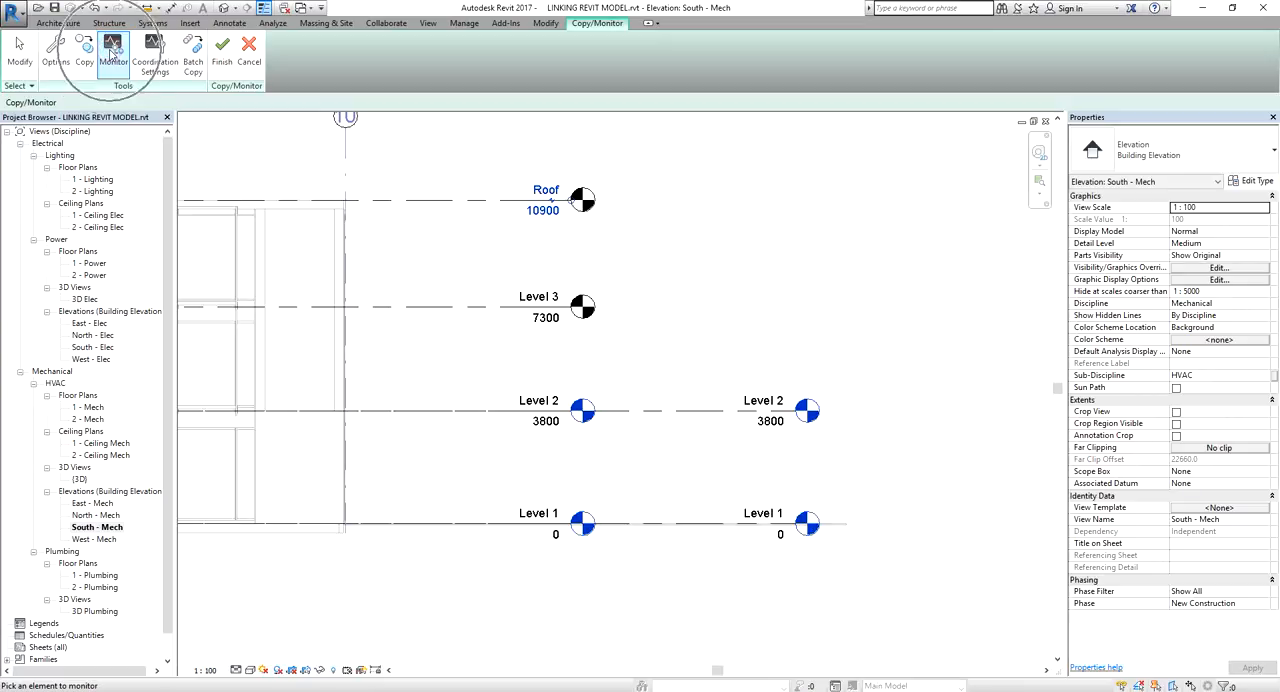
left_click(711, 520)
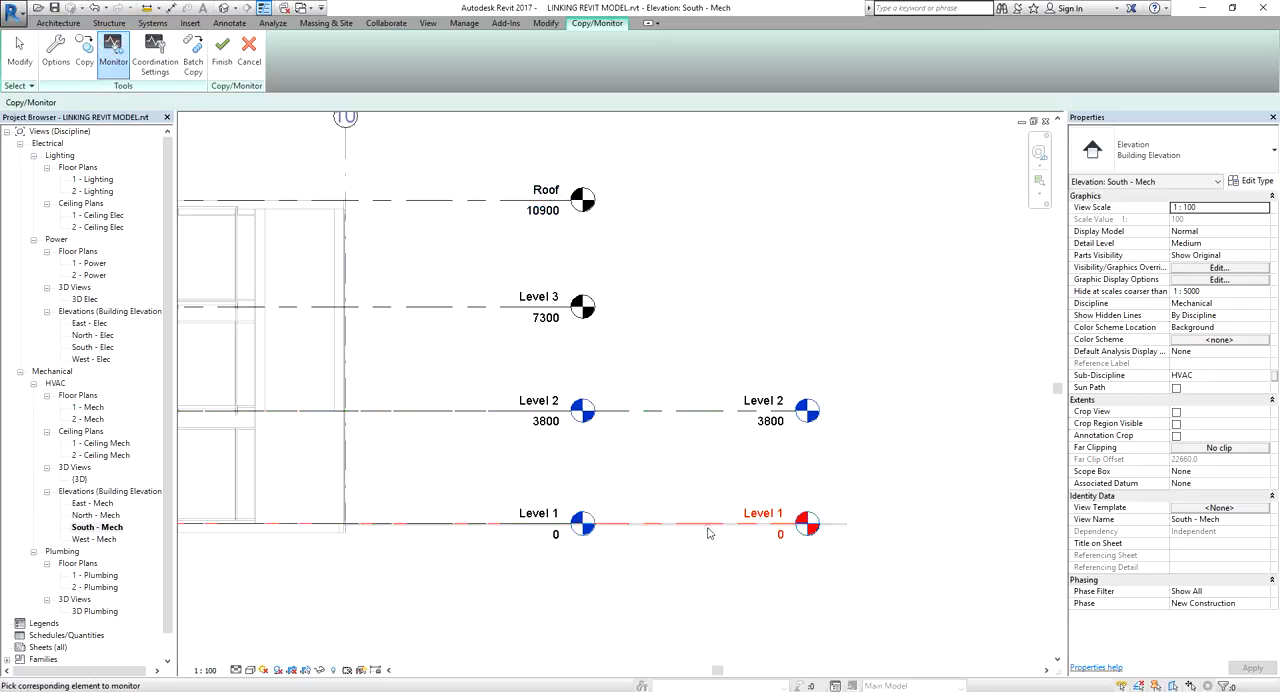
left_click(456, 529)
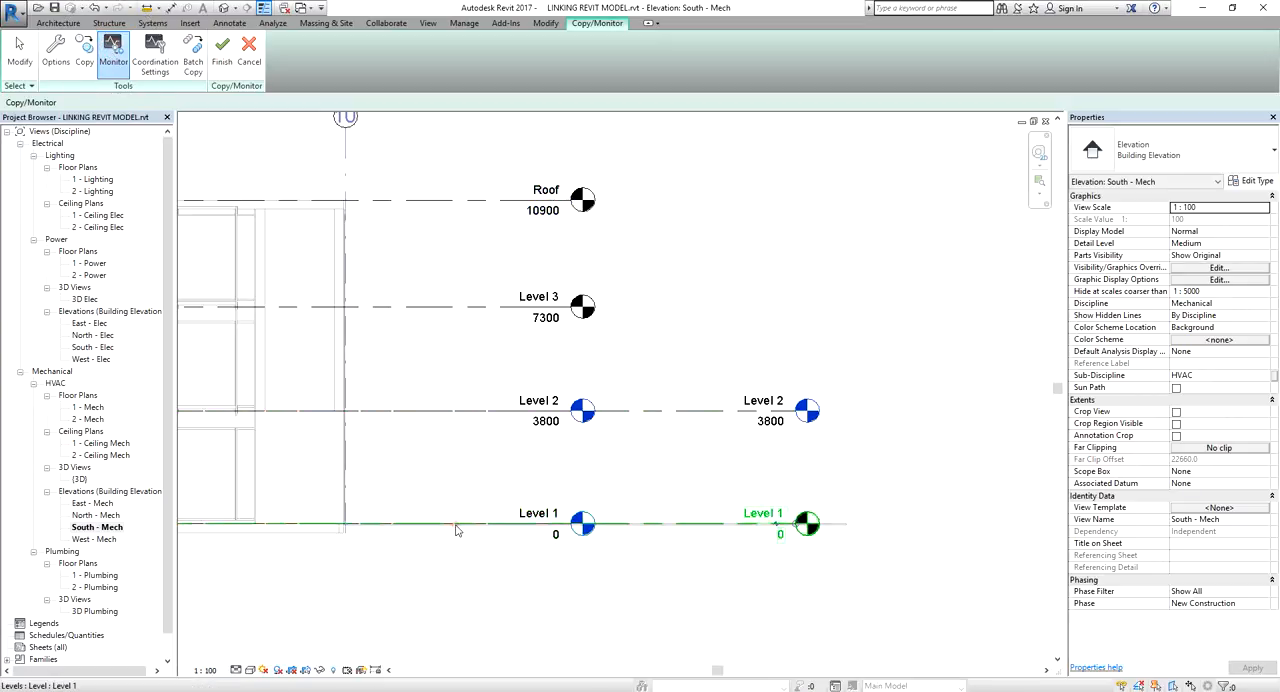
scroll(457, 523, "down", 3)
middle_click_drag(457, 523, 665, 503)
scroll(480, 514, "down", 4)
middle_click_drag(279, 525, 491, 477)
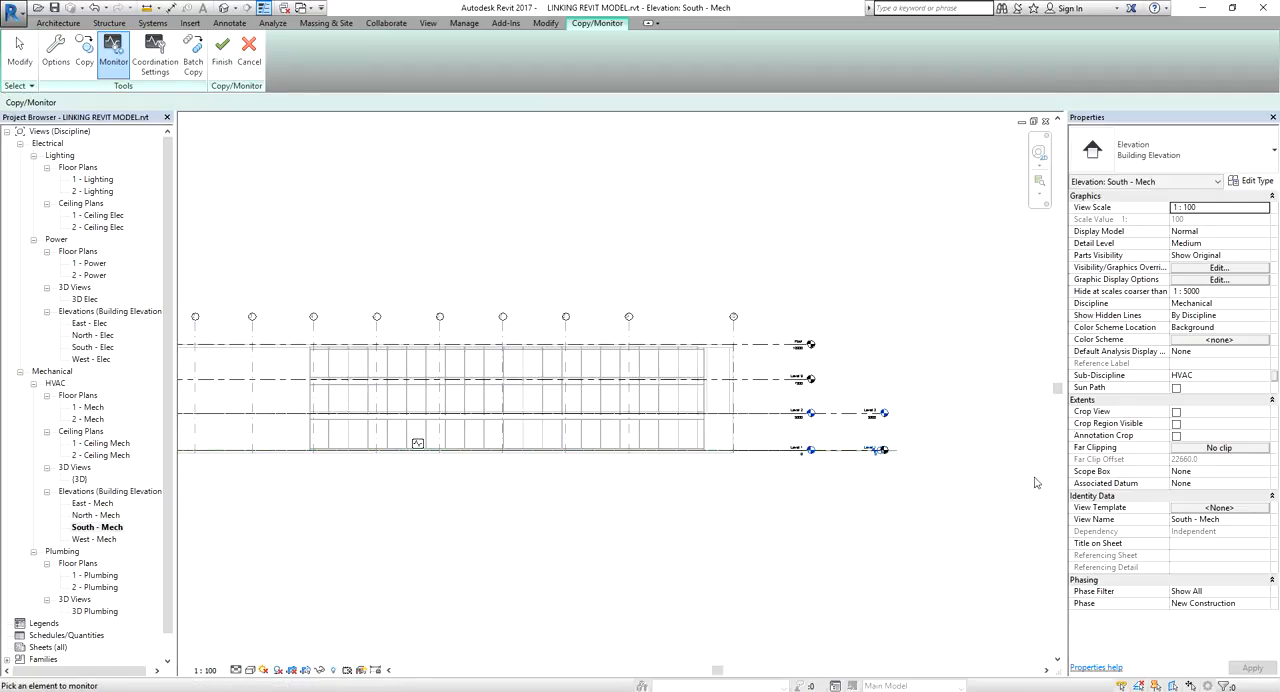
Monitor the host project's Level 2 against the corresponding Level 2 of the linked model
scroll(834, 445, "up", 2)
left_click(854, 395)
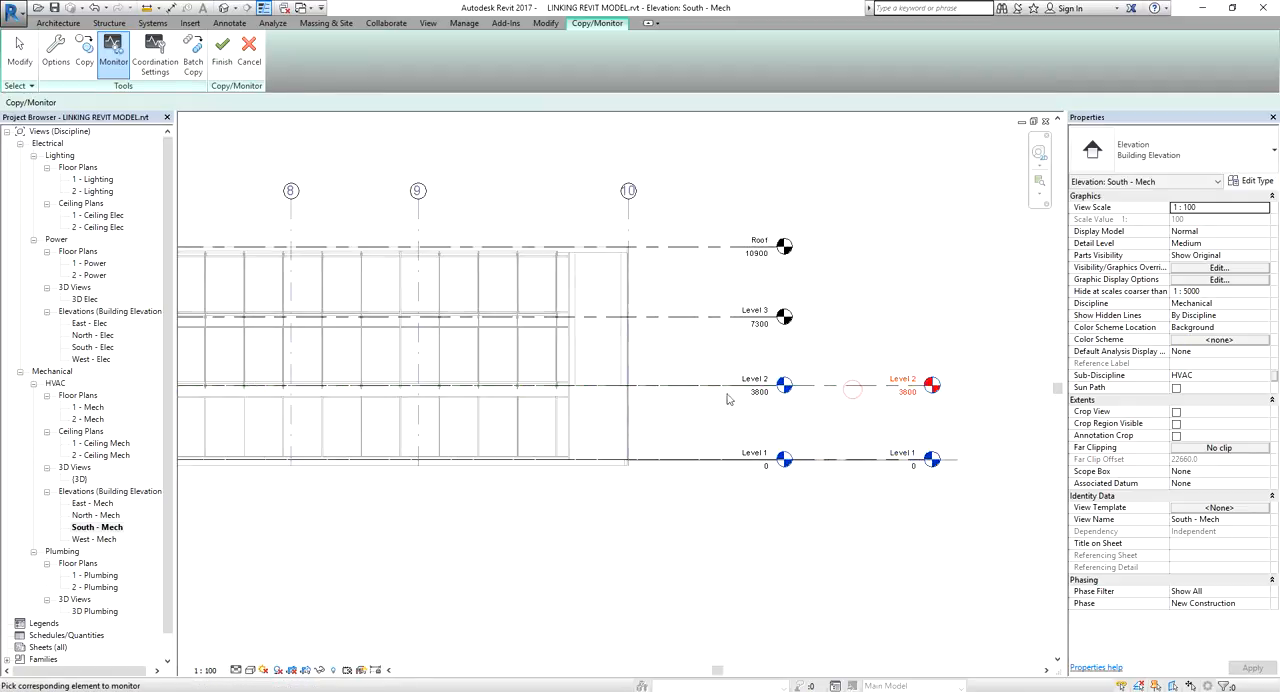
left_click(668, 393)
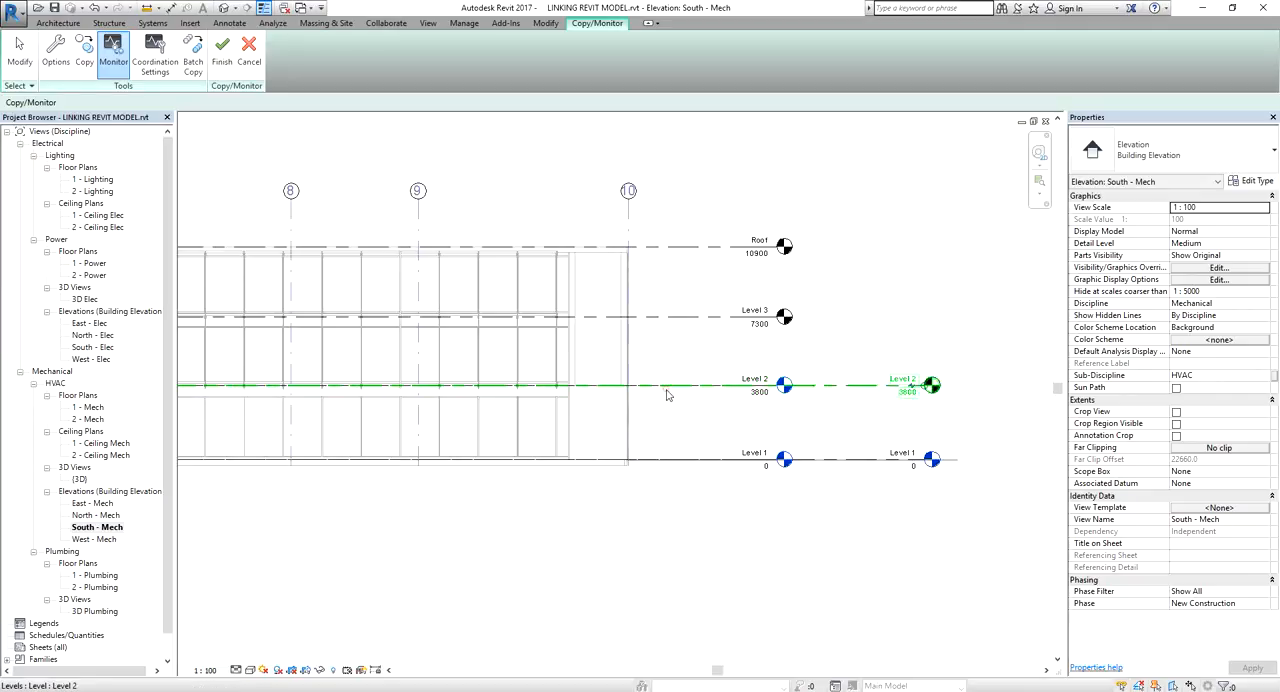
scroll(660, 405, "down", 3)
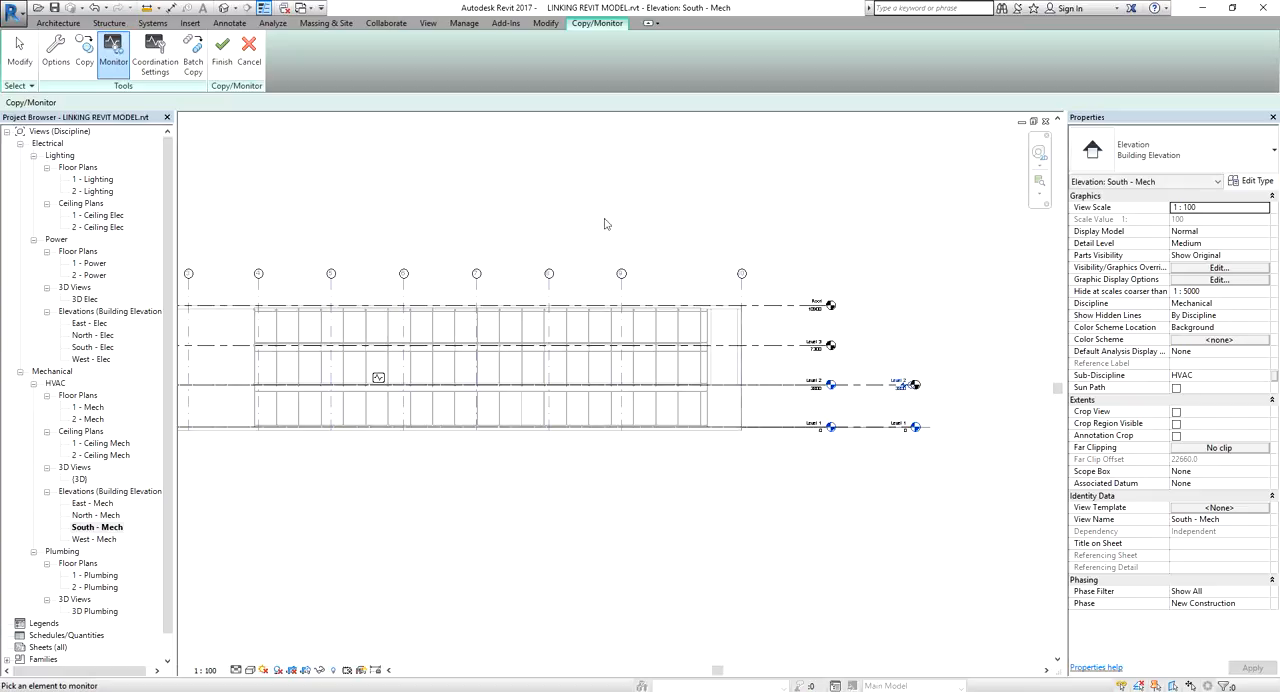
middle_click_drag(656, 198, 746, 183)
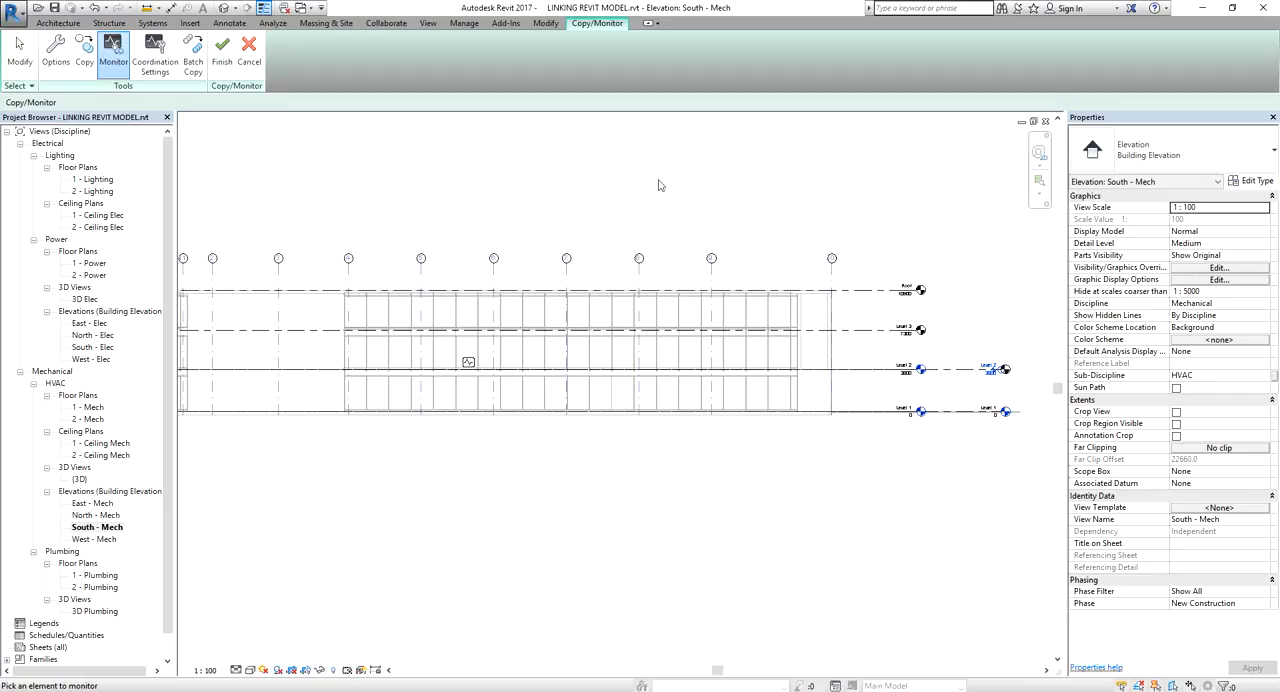
Finish Copy/Monitor and extend the copied Roof and Level 3 lines until their heads align with the host's Level 1 and Level 2 heads
left_click(222, 52)
scroll(726, 214, "up", 3)
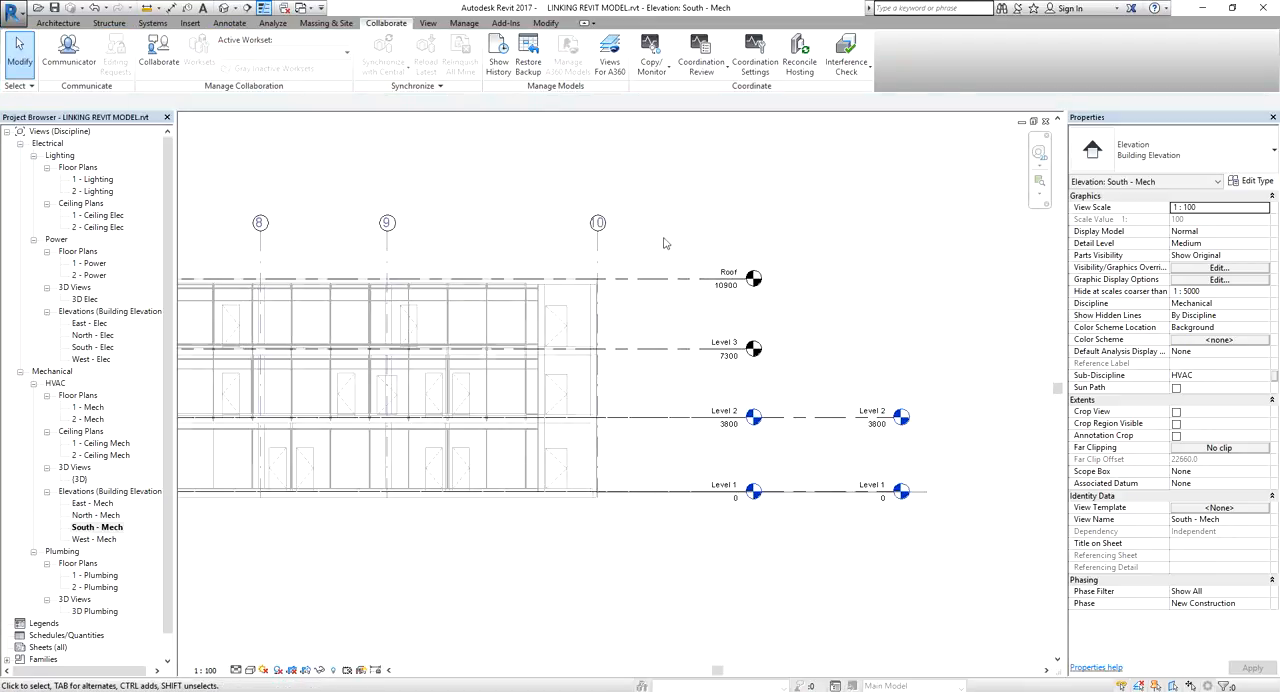
left_click(697, 281)
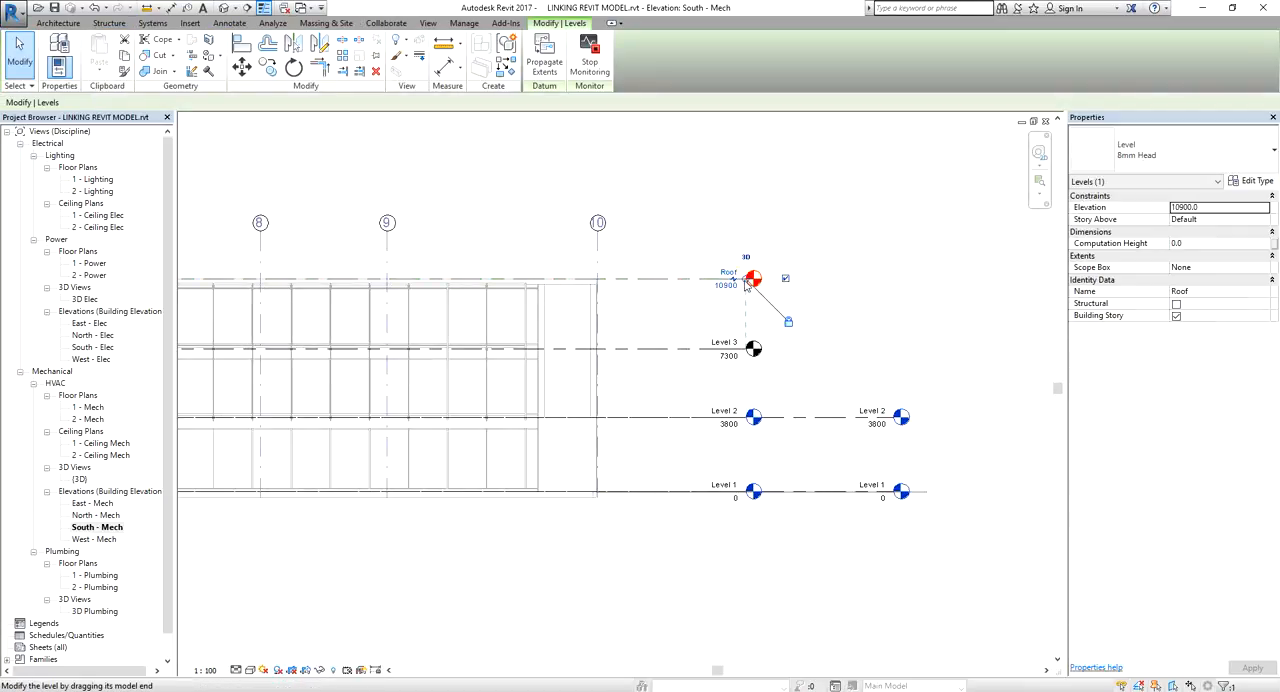
left_click_drag(746, 284, 893, 296)
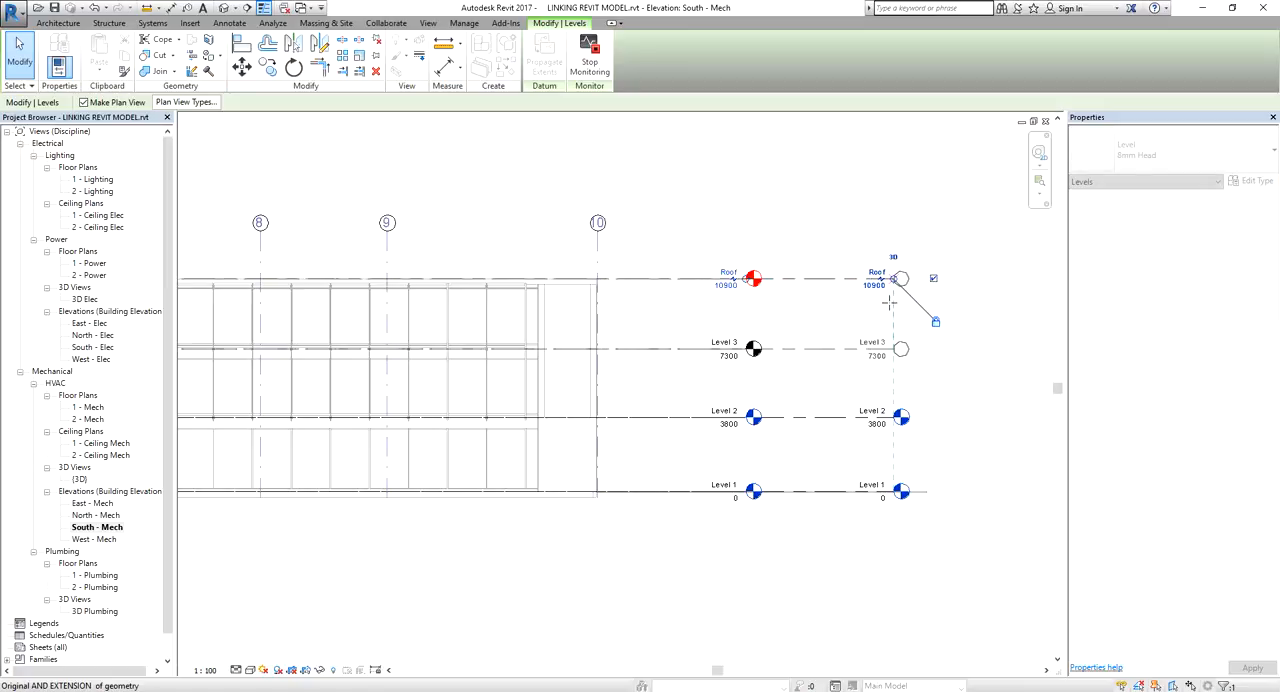
left_click(965, 193)
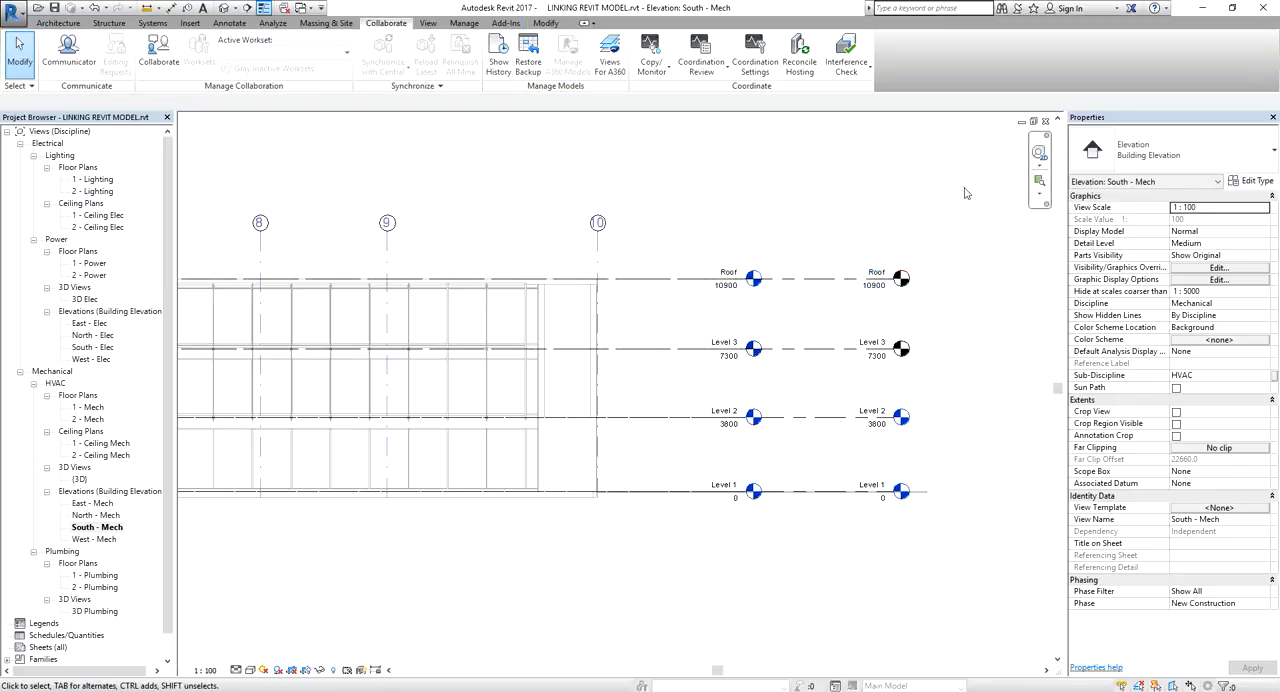
left_click(603, 262)
left_click(823, 183)
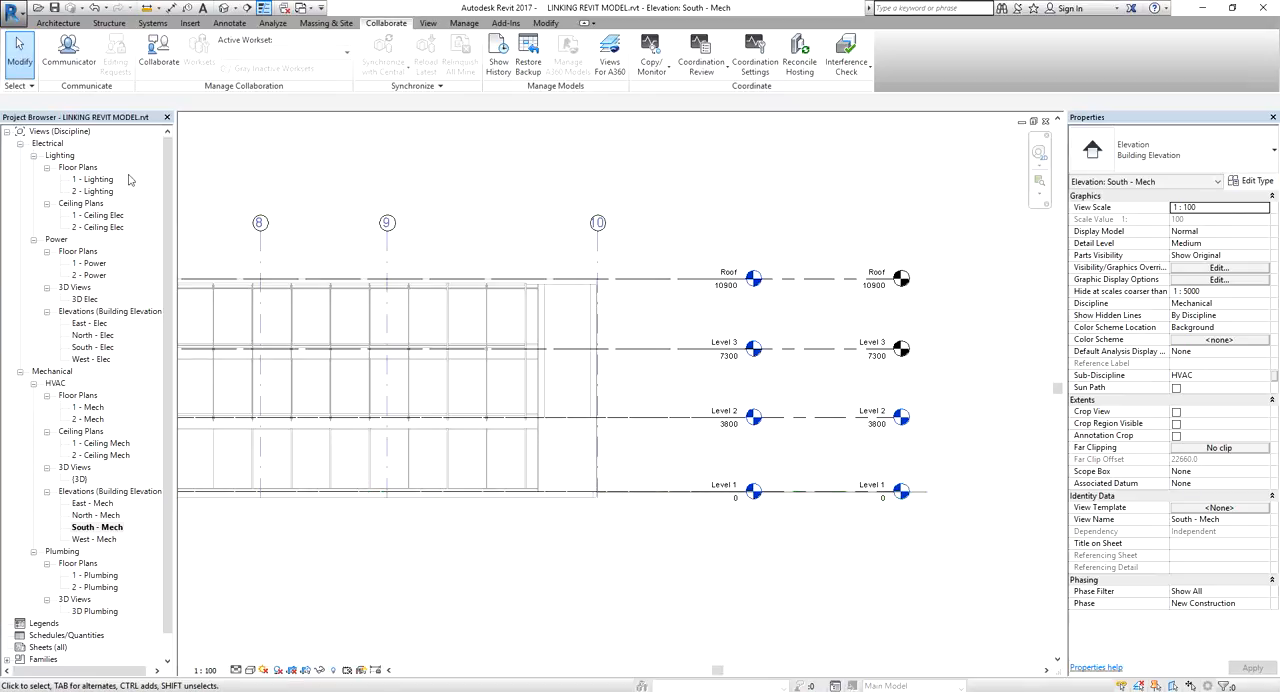
Open the 1 - Mech HVAC floor plan, save the model and enable collaboration within the network
double_click(92, 408)
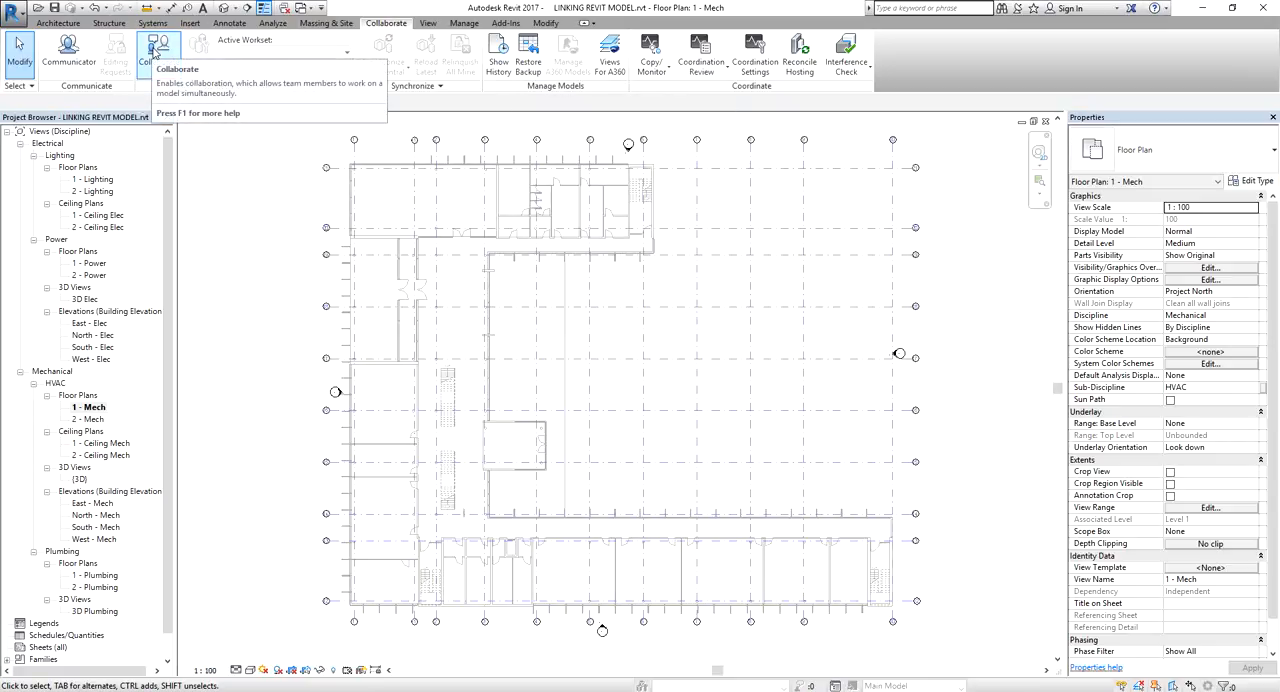
left_click(155, 50)
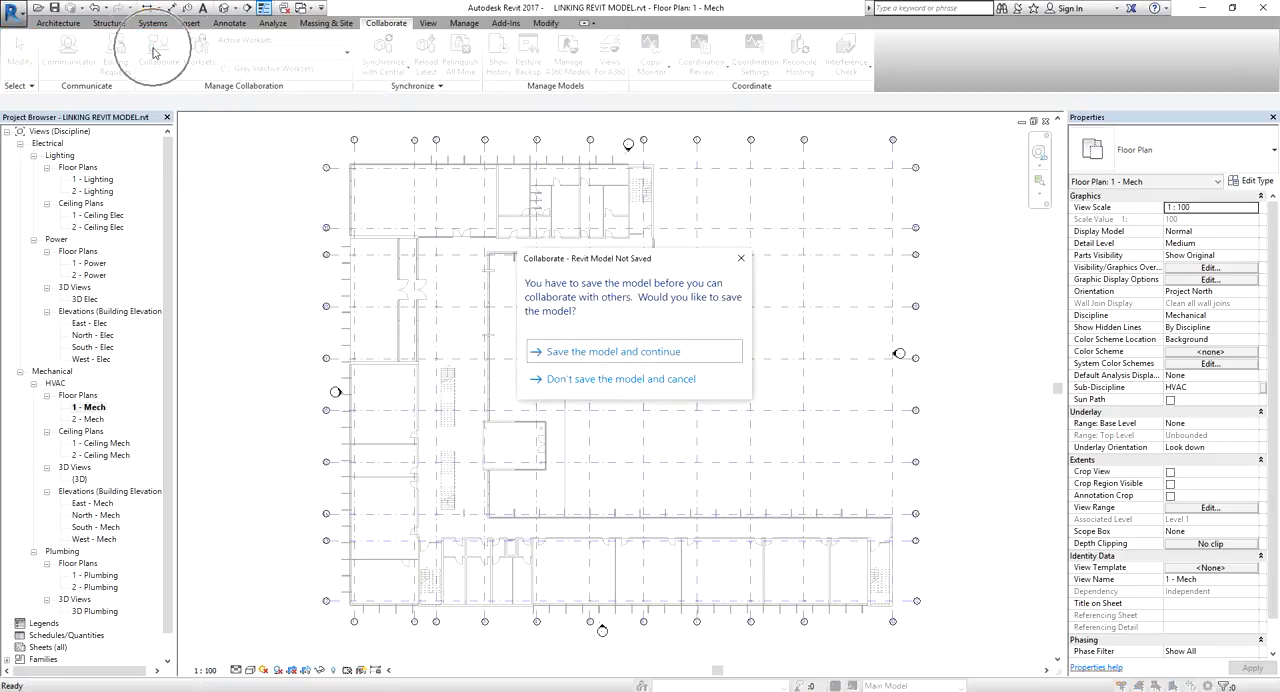
left_click(604, 355)
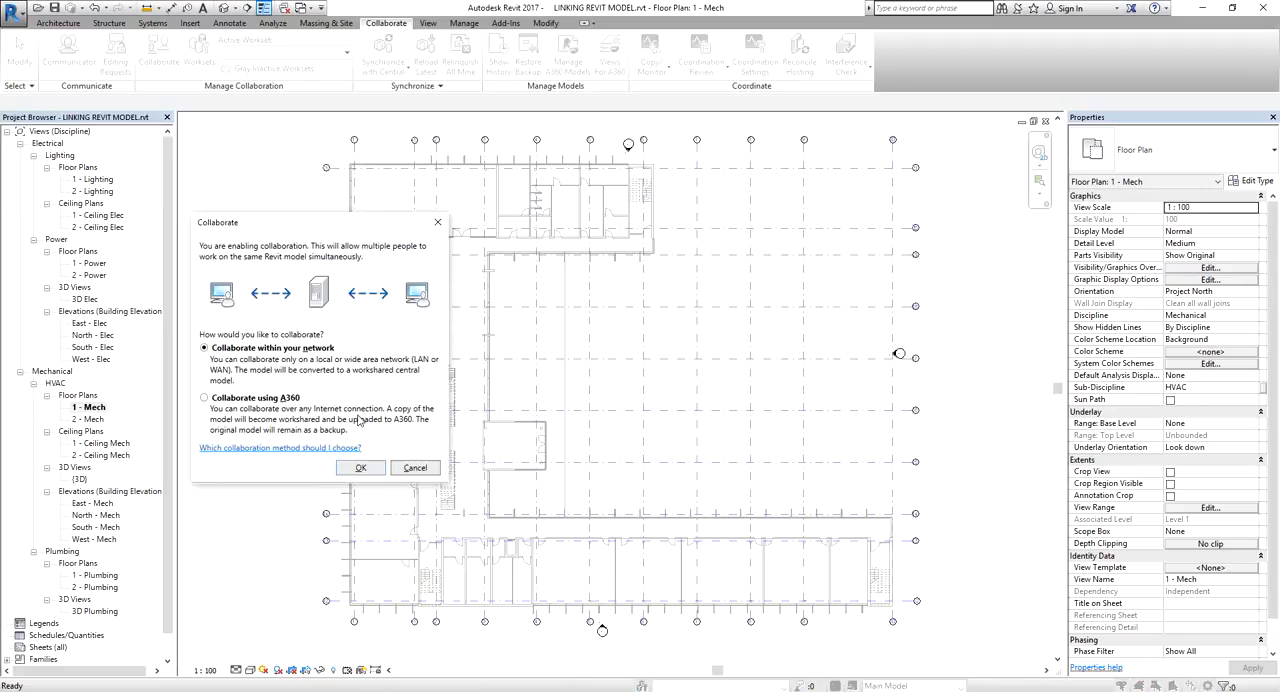
left_click(267, 352)
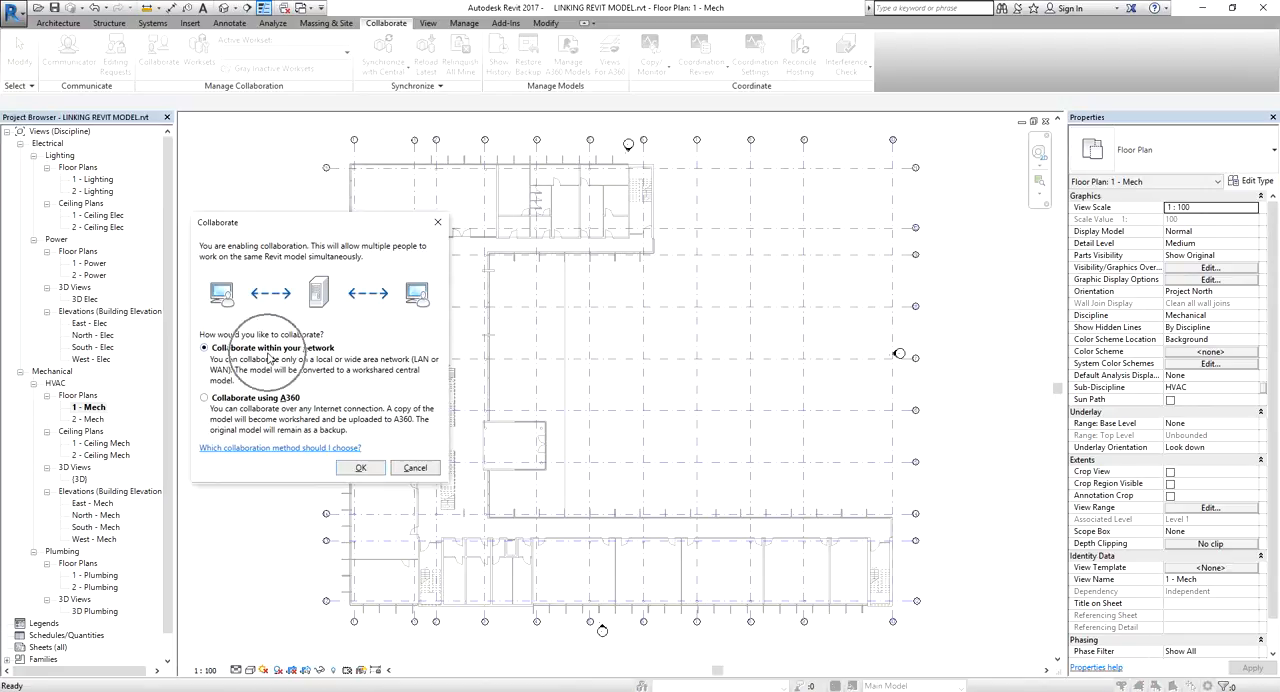
left_click(360, 467)
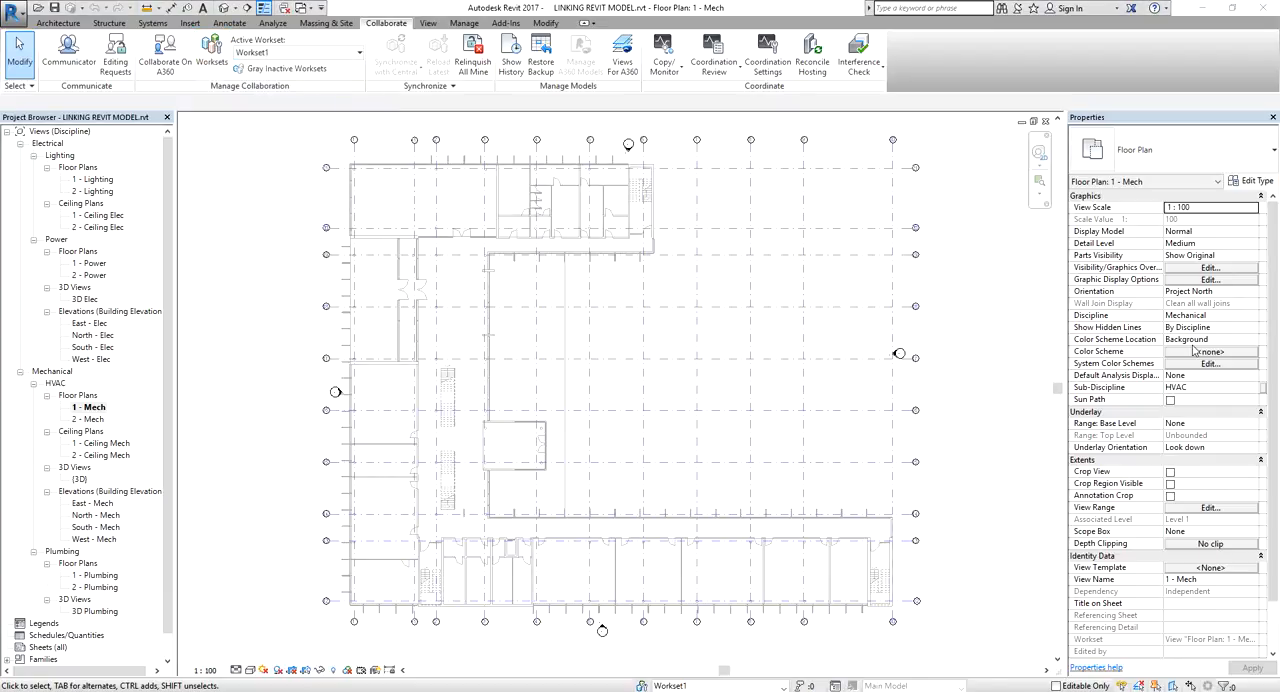
Open the Worksets dialog and examine the active workset and the default user-created worksets
left_click(214, 55)
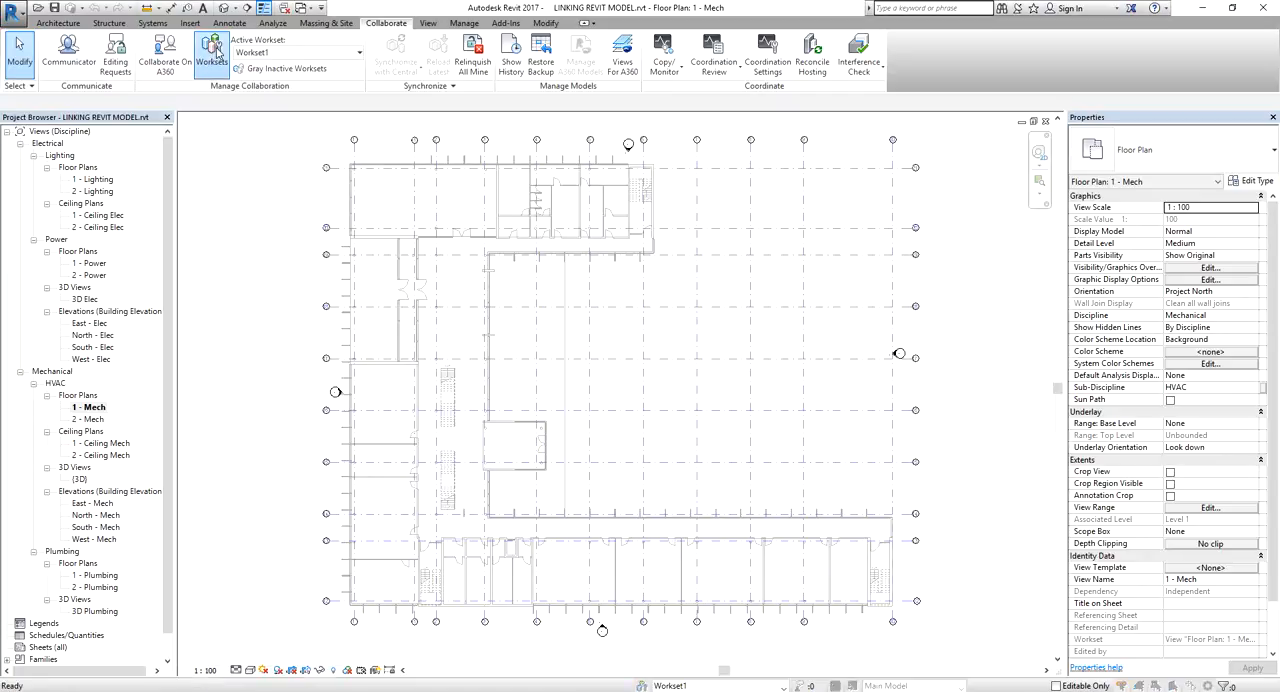
key("ctrl")
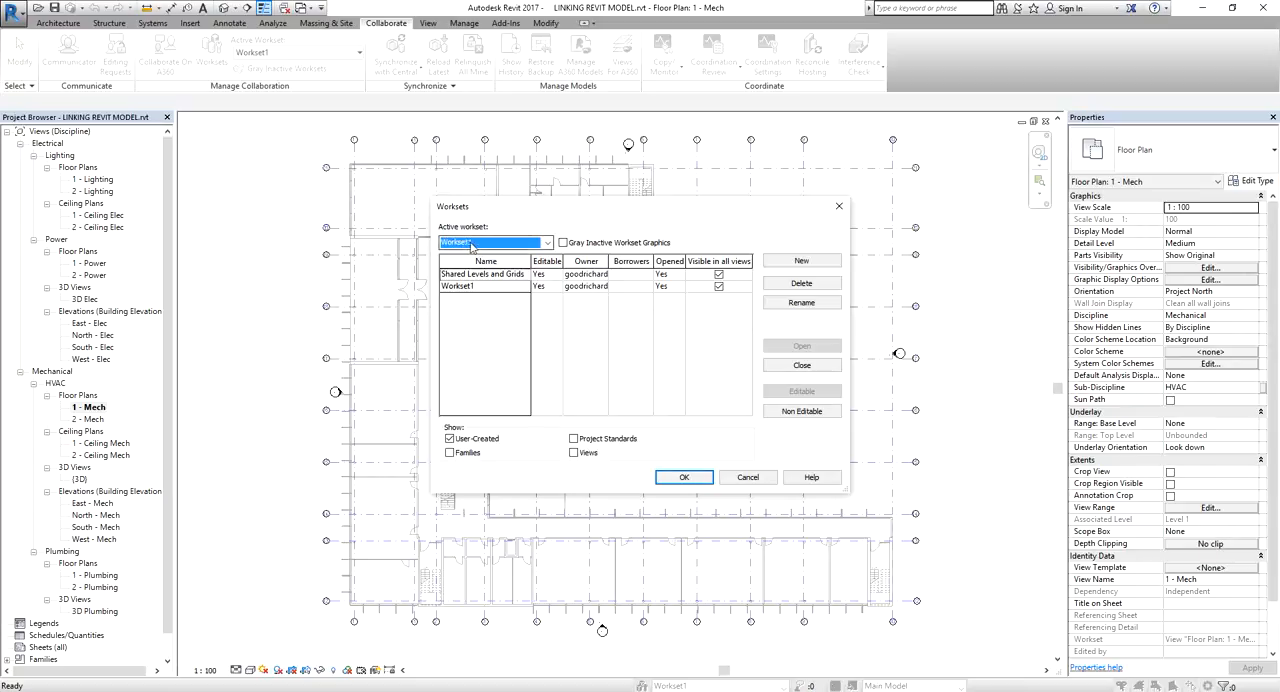
key("ctrl")
key("ctrl")
left_click(468, 287)
left_click(478, 277)
left_click(450, 248)
left_click(450, 248)
Rename the Shared Levels and Grids workset to ACMV
left_click(472, 287)
left_click(804, 302)
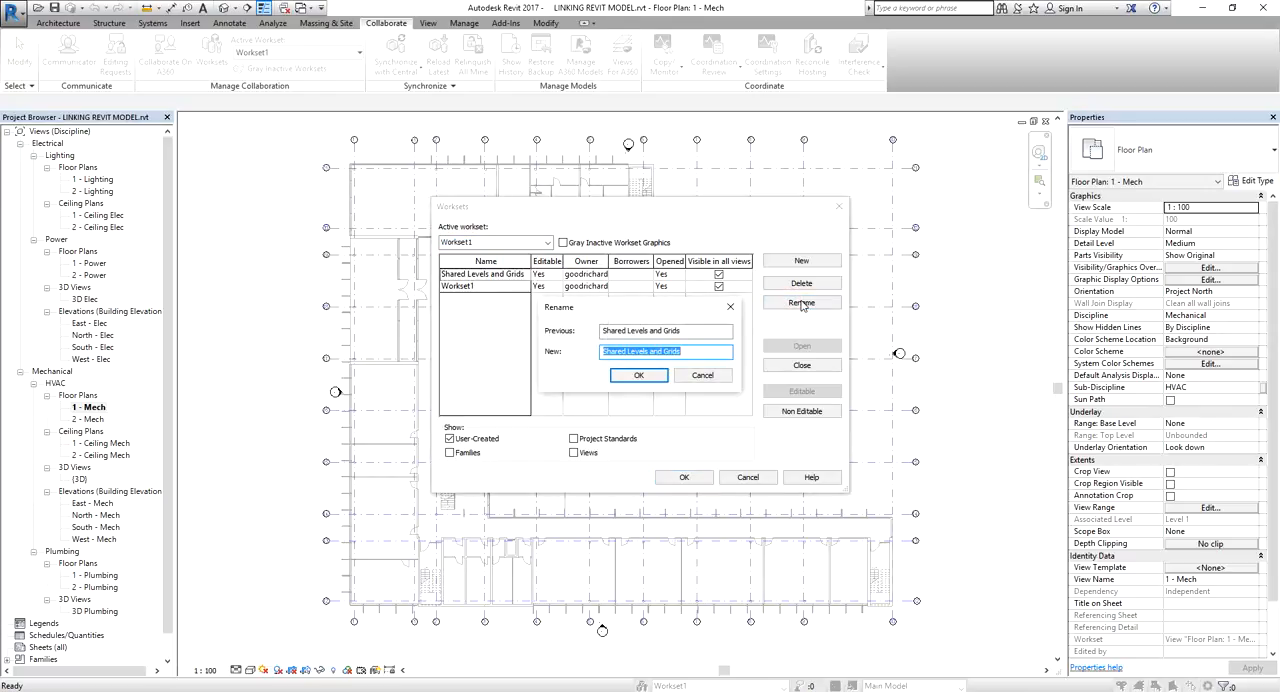
type("ACMV")
left_click(638, 375)
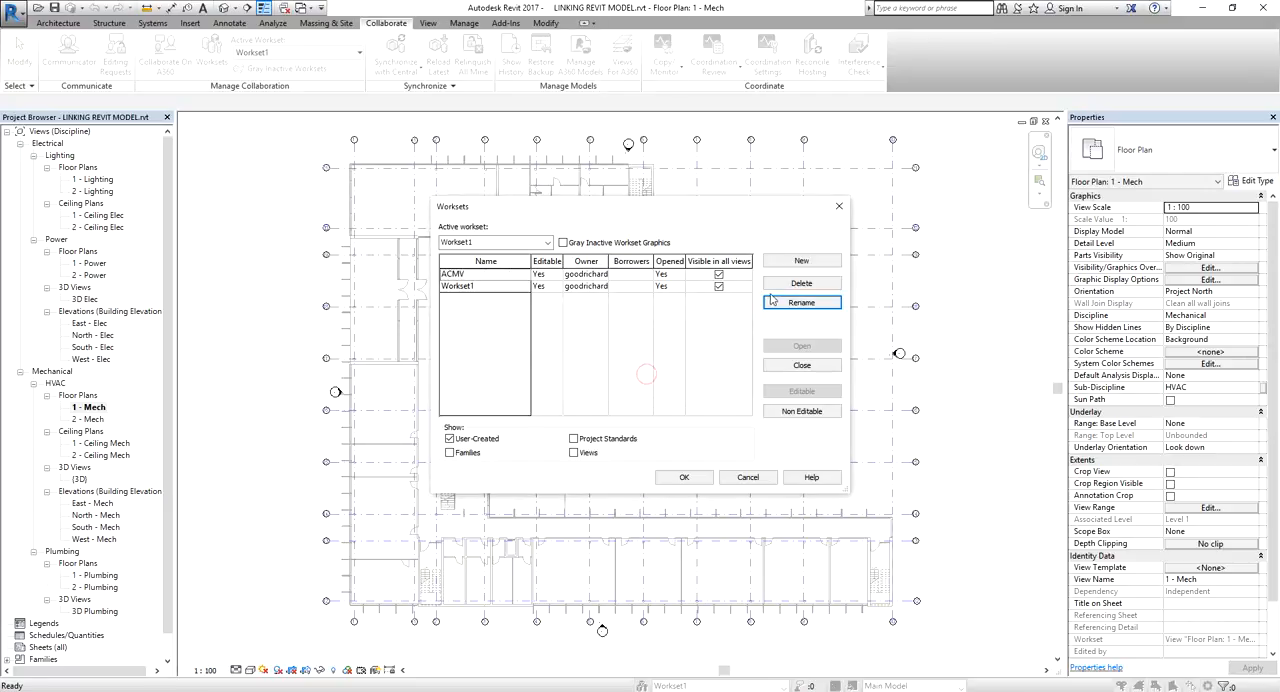
left_click(790, 262)
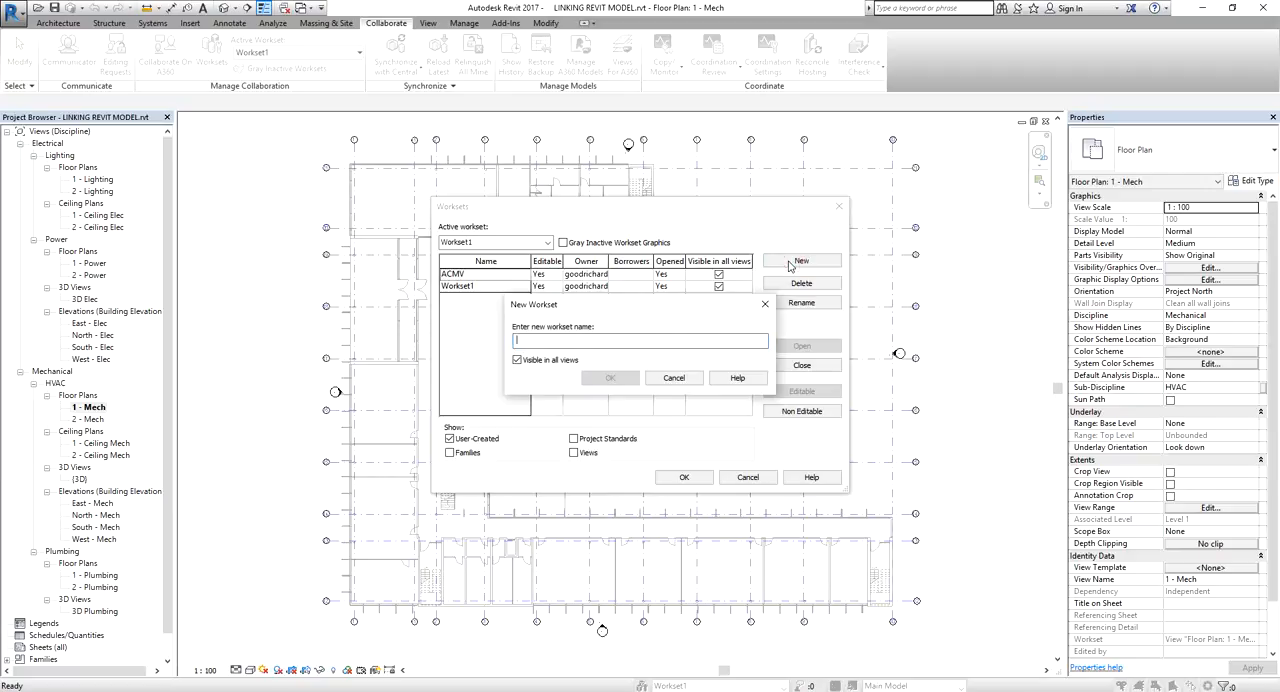
left_click(690, 377)
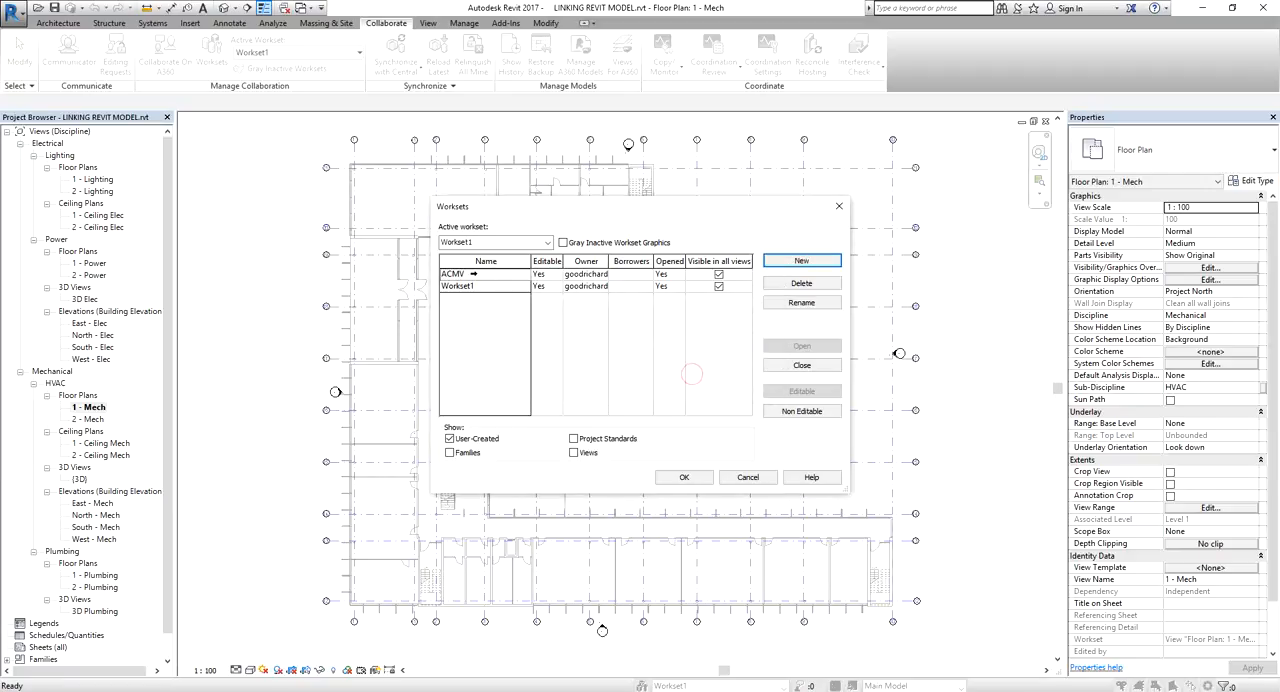
Rename the mistakenly renamed ACMV workset back to Shared Levels and Grids
left_click(468, 273)
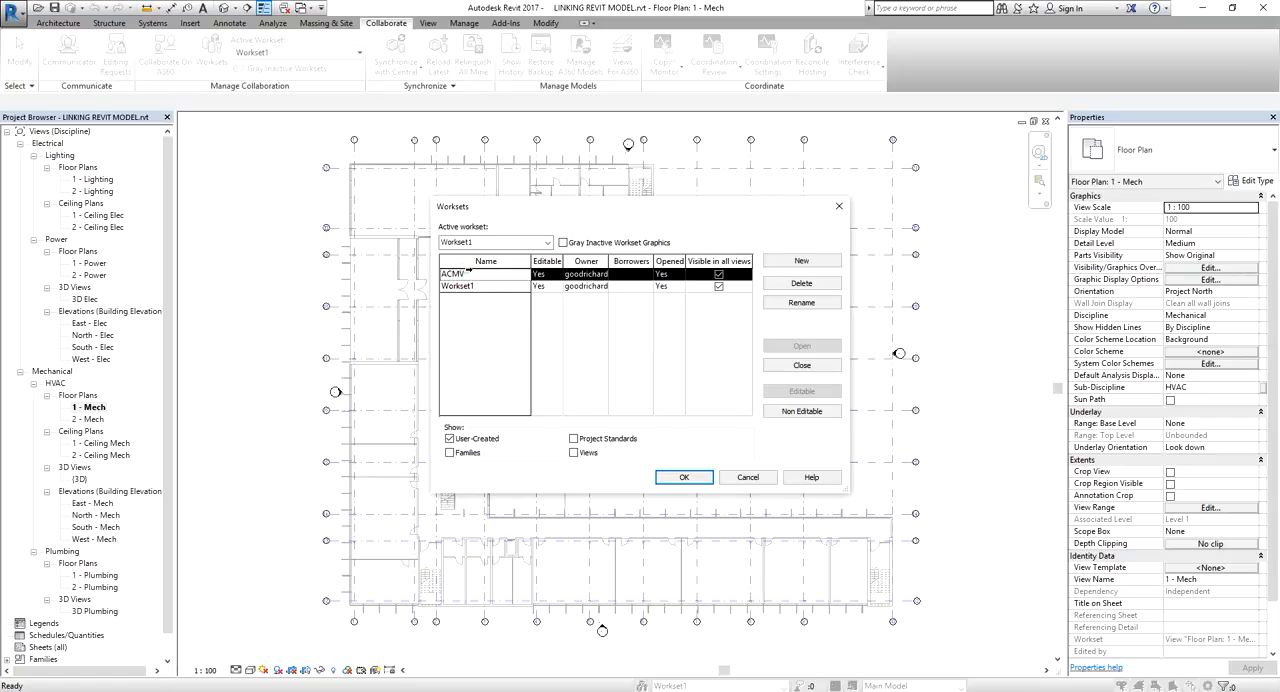
left_click(802, 302)
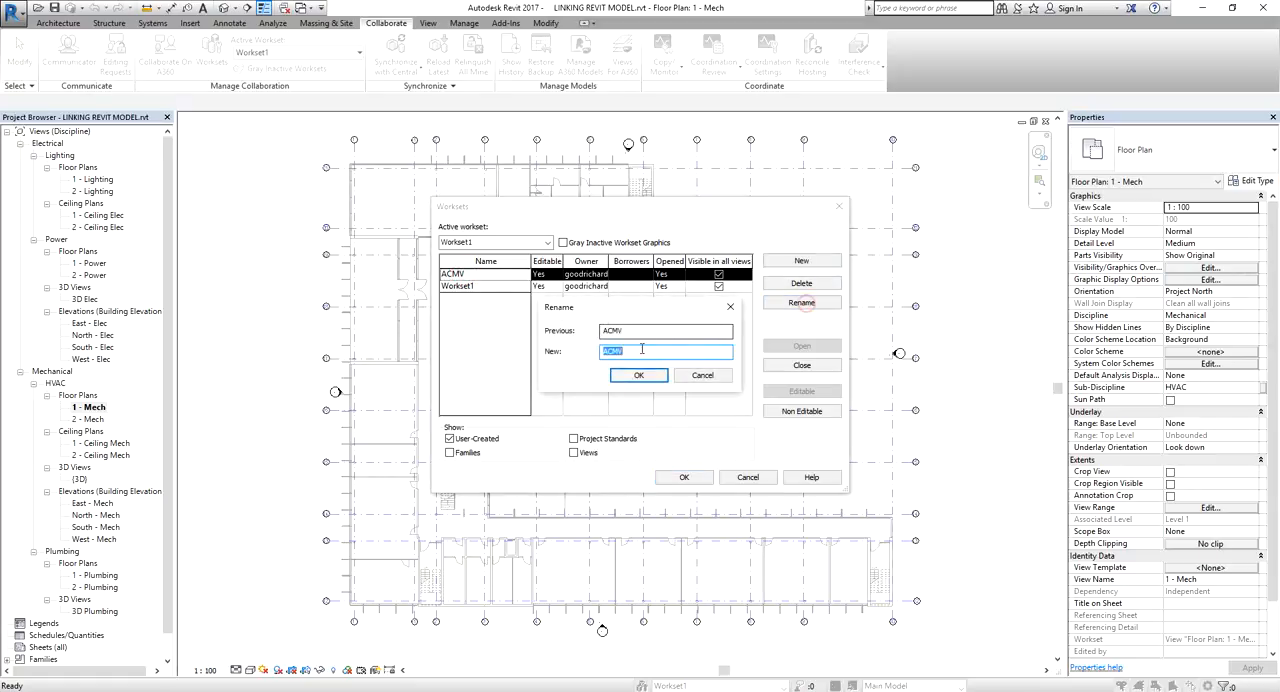
type("sHAR")
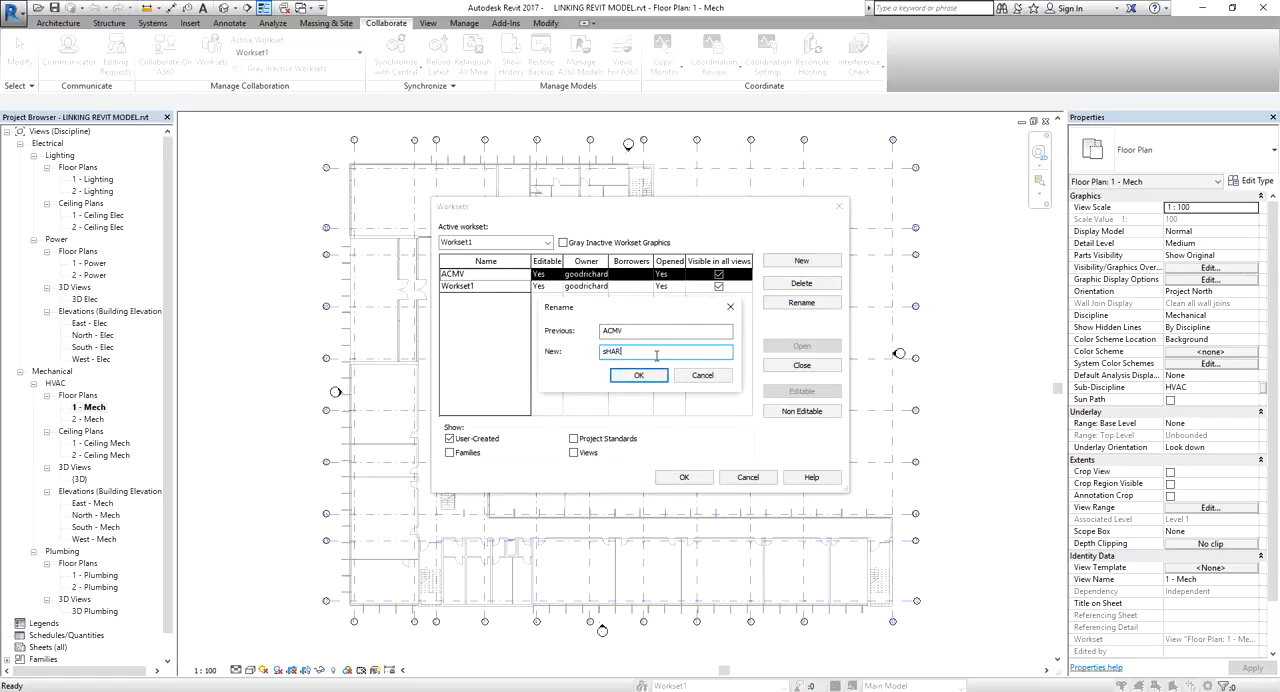
type("ED lEVEL")
key("BackSpace")
key("BackSpace")
key("BackSpace")
key("BackSpace")
key("BackSpace")
key("BackSpace")
key("BackSpace")
key("BackSpace")
key("BackSpace")
key("BackSpace")
key("BackSpace")
key("BackSpace")
type("sHARED")
key("BackSpace")
key("BackSpace")
key("BackSpace")
key("BackSpace")
key("BackSpace")
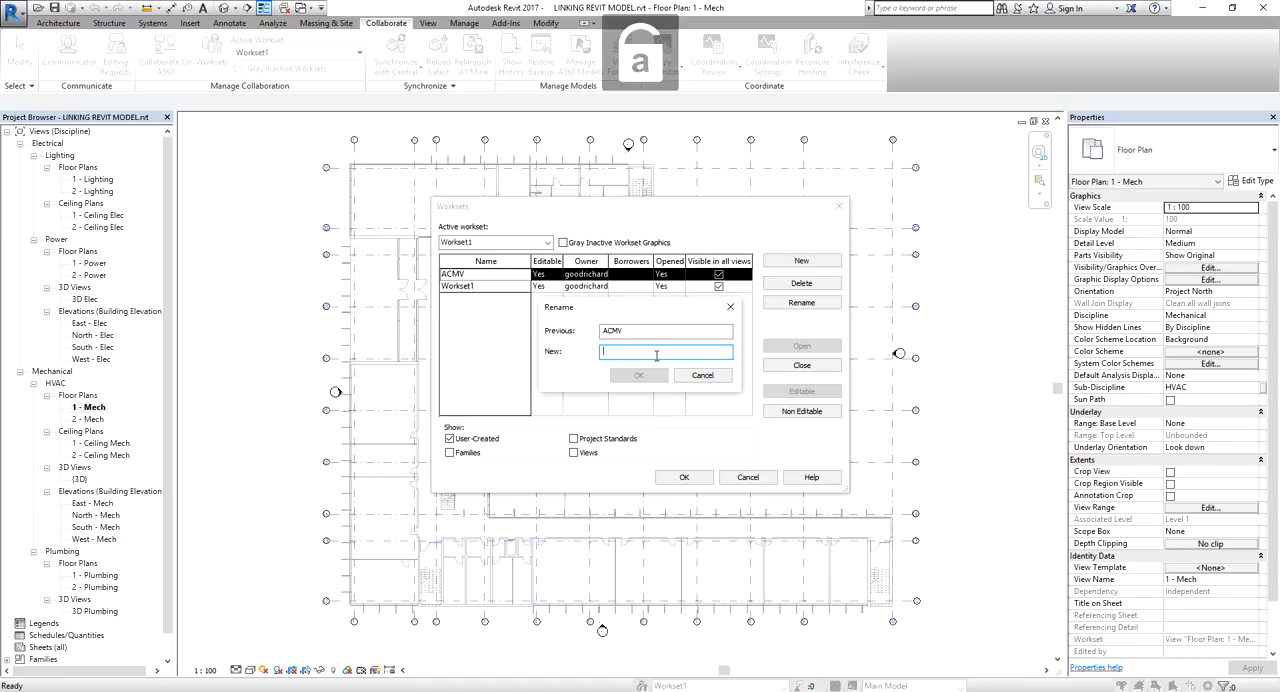
type("Shared Levels and Grids")
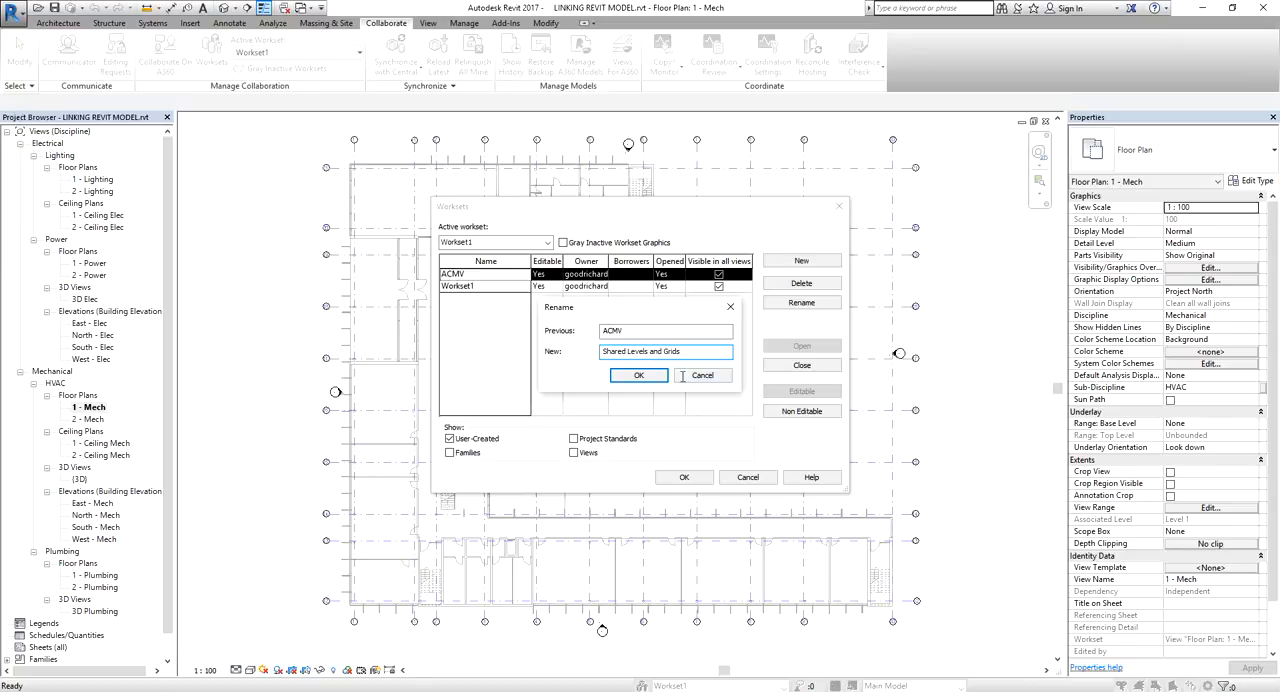
left_click(639, 375)
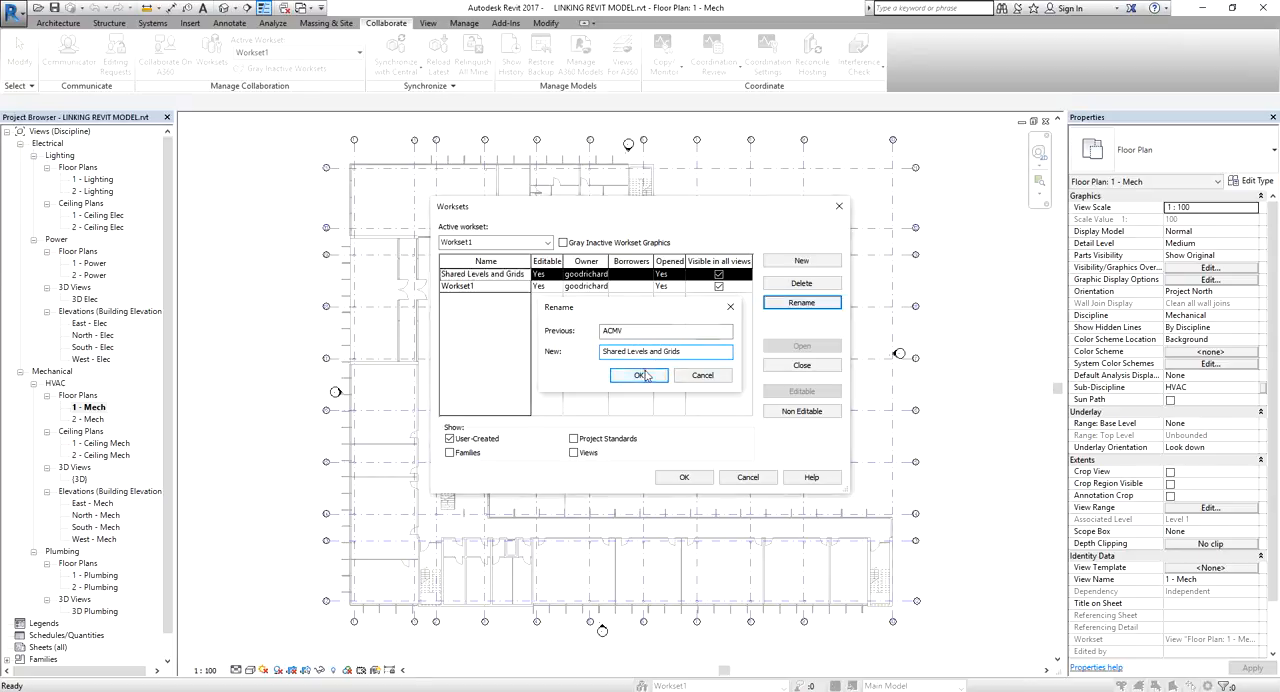
Rename Workset1 to ACMV
left_click(463, 287)
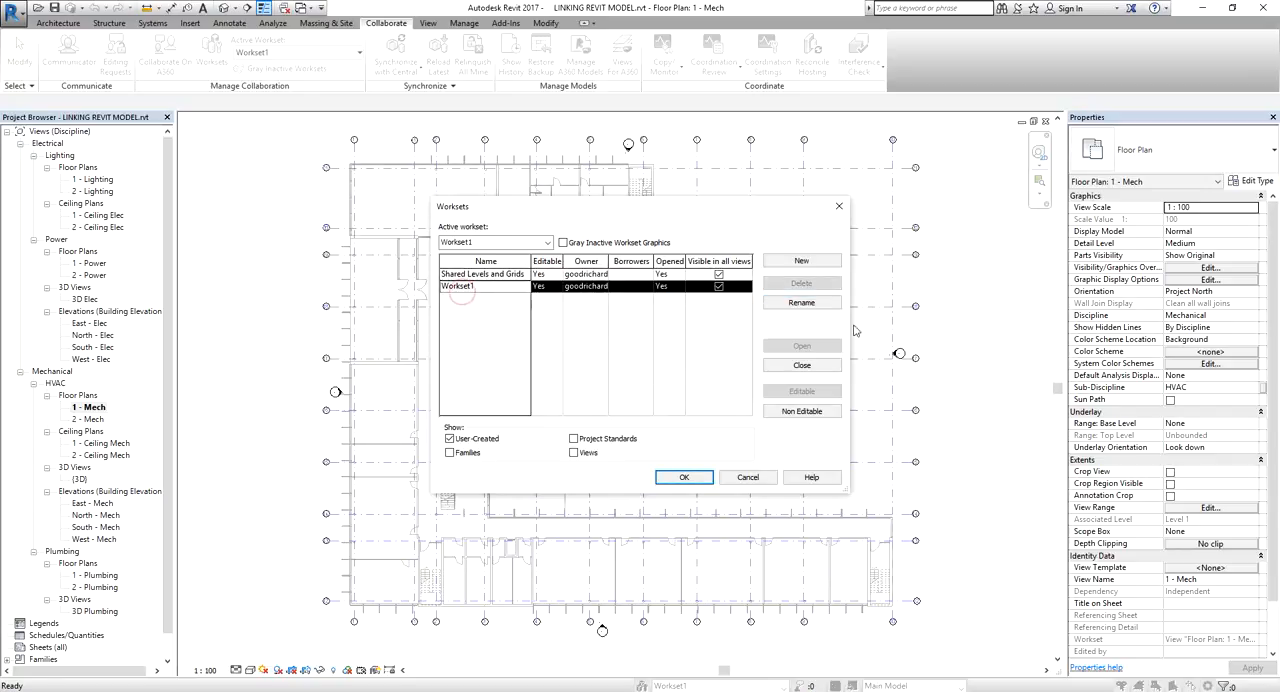
left_click(812, 305)
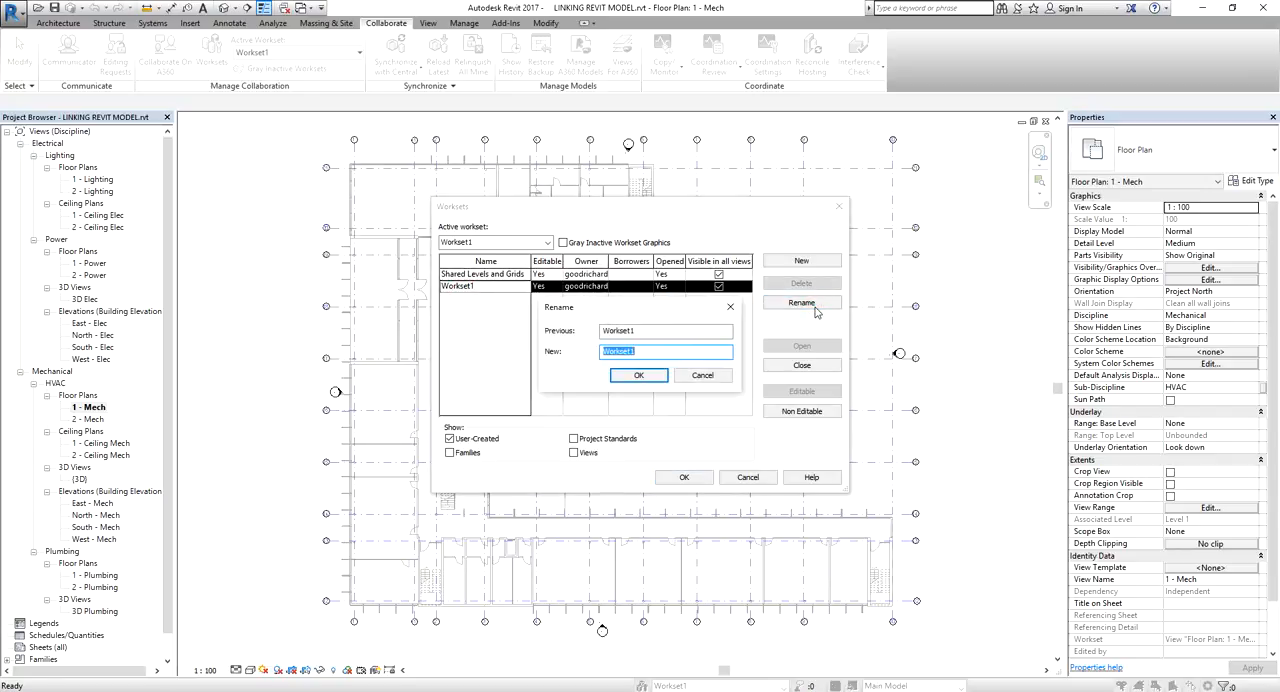
type("ACMV")
left_click(642, 376)
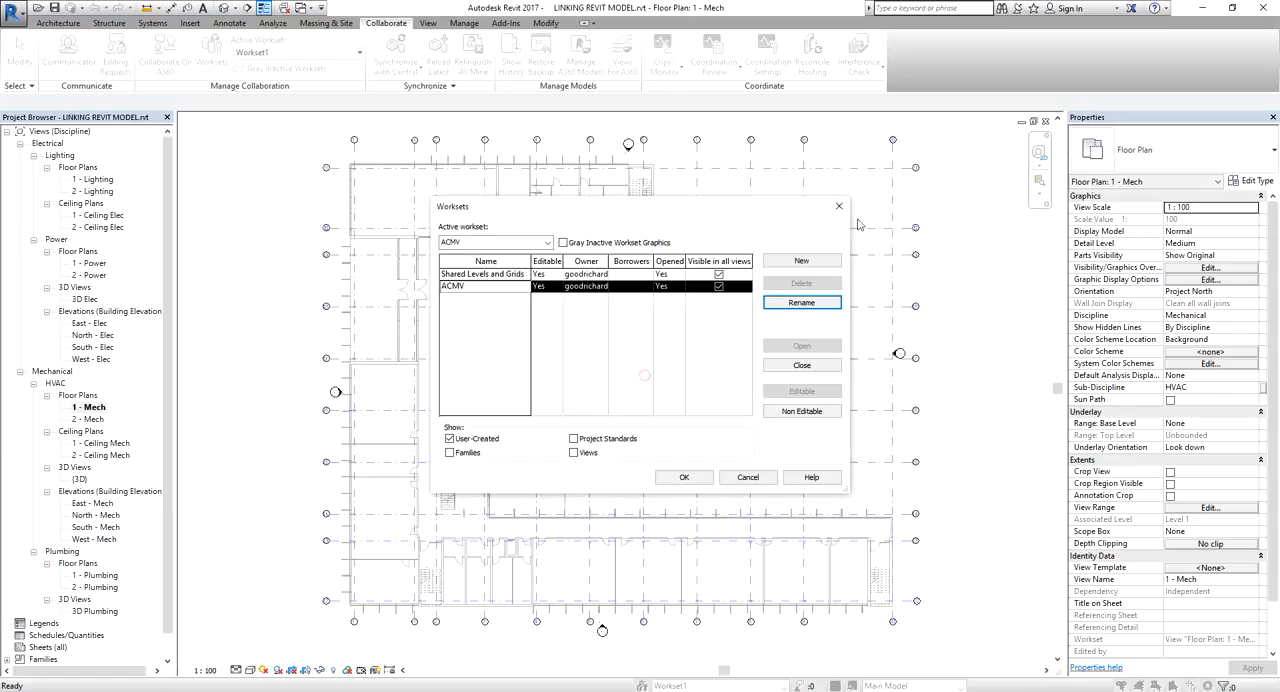
Create two new worksets named LIGHTING and PLUMBING, leaving both visible in all views
left_click(808, 268)
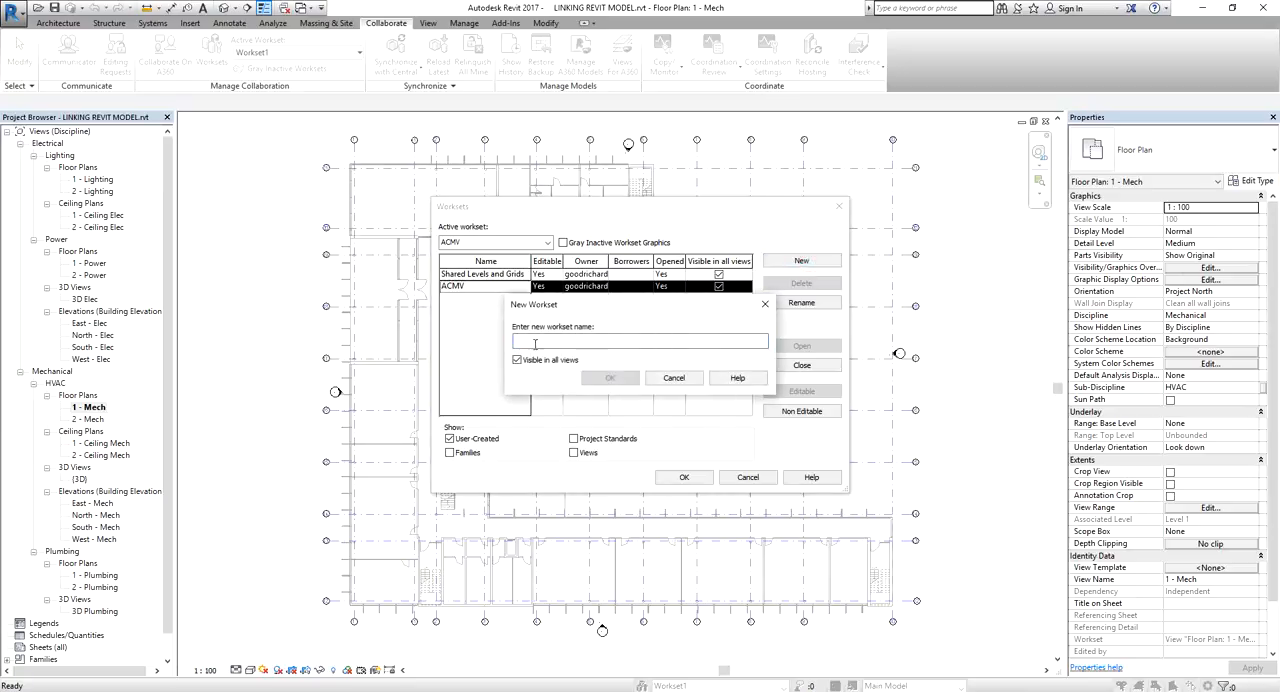
type("LIGHTING")
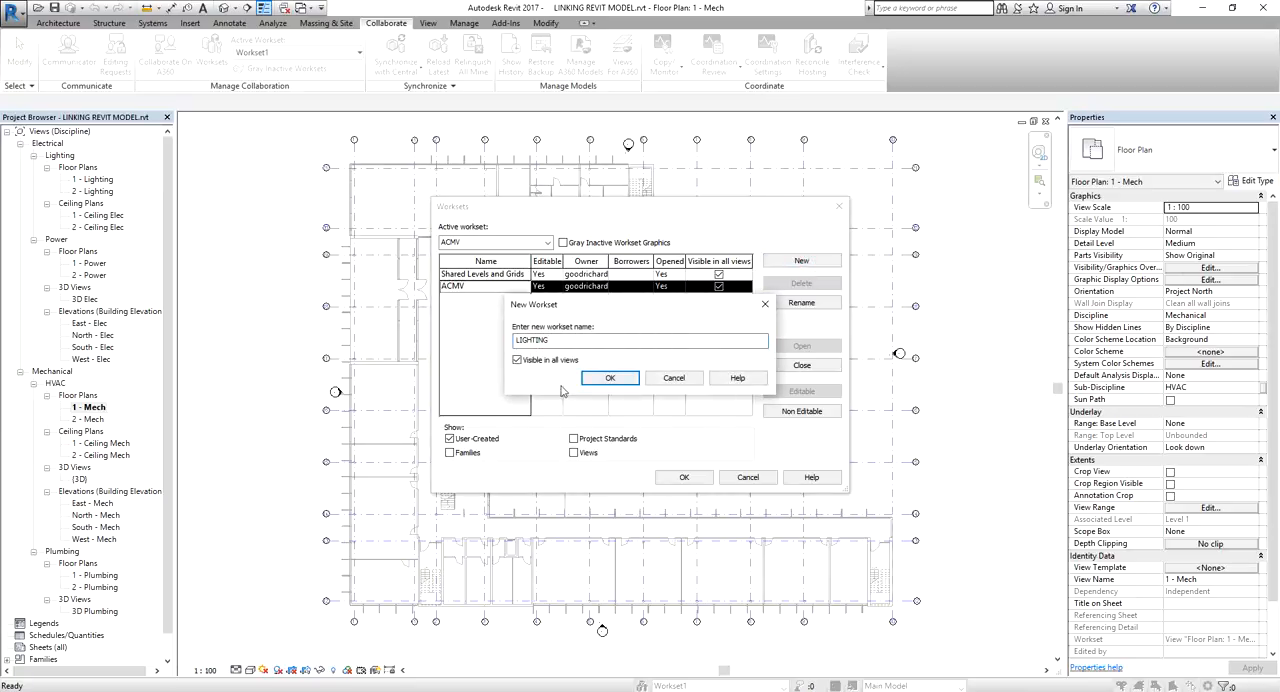
left_click(618, 377)
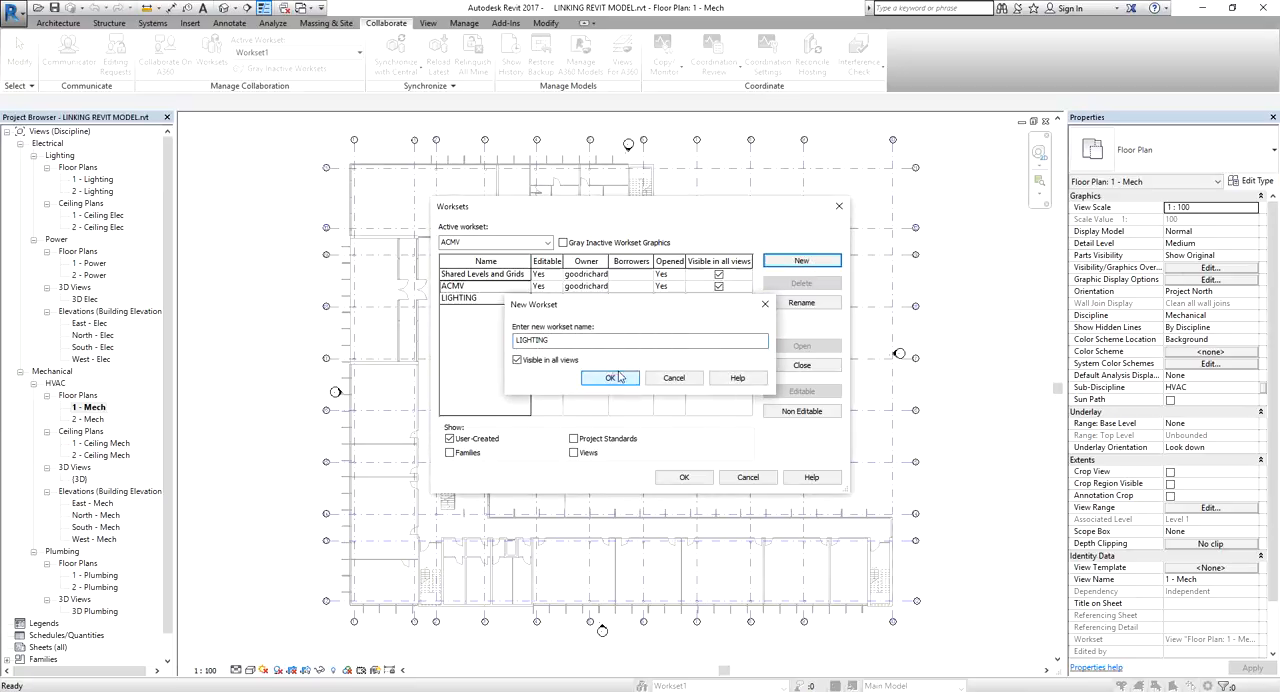
left_click(801, 261)
type("PLUMBING")
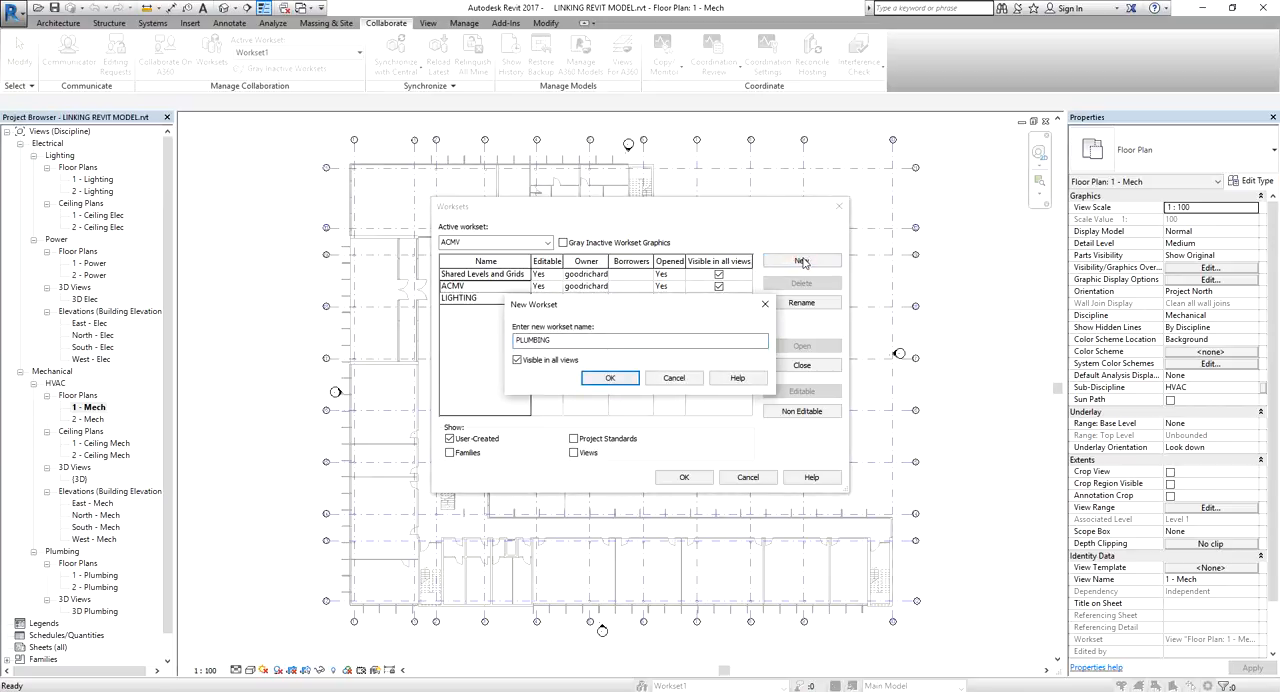
left_click(620, 378)
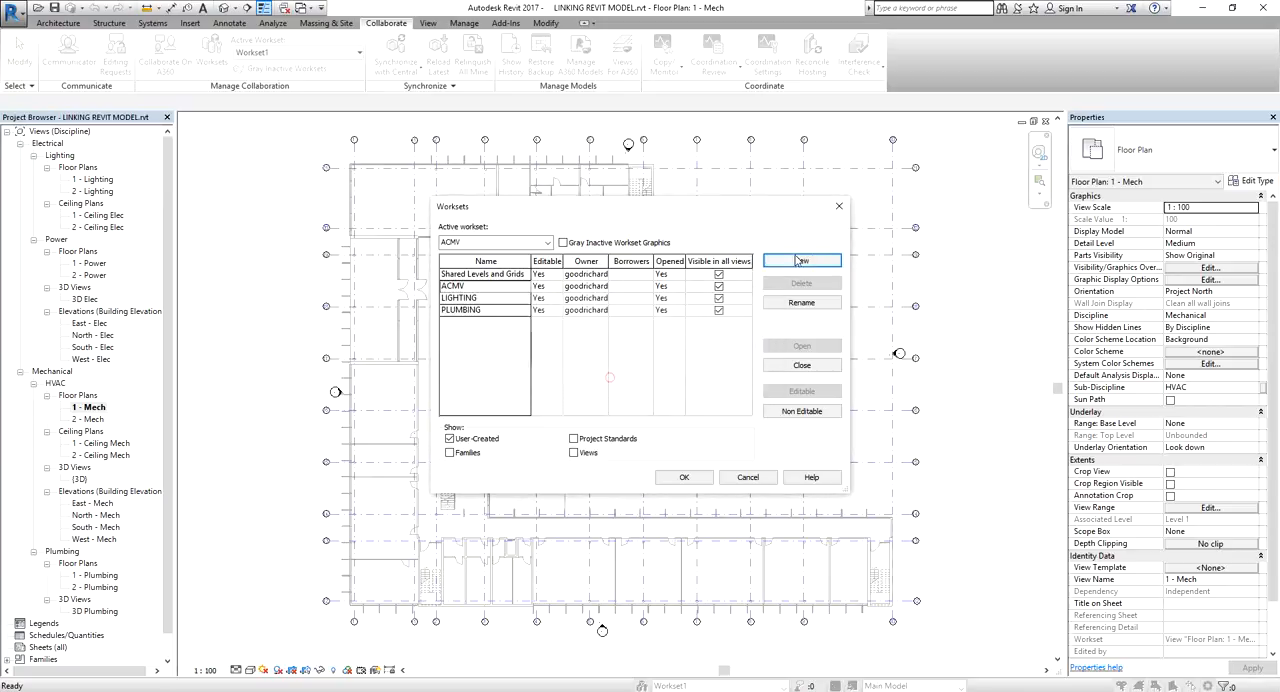
Create two new worksets named POWER and TELECOM, leaving both visible in all views
left_click(808, 260)
type("POWER")
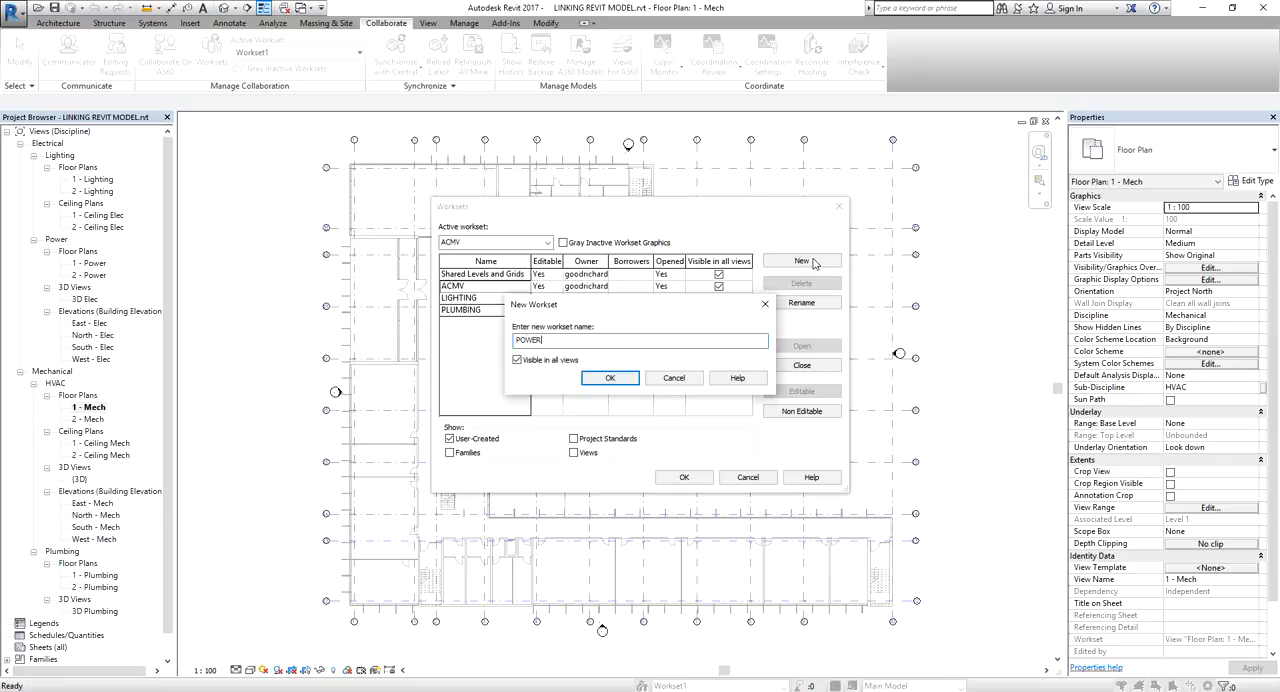
key("Return")
left_click(824, 262)
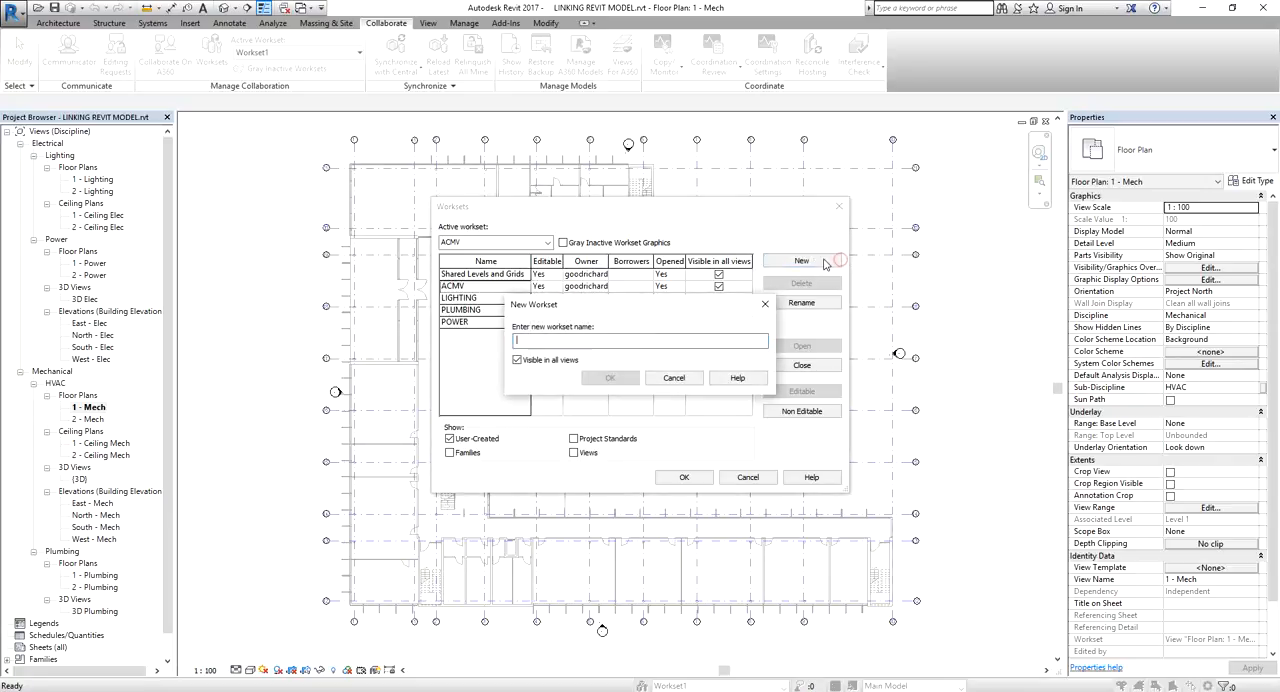
type("ELE")
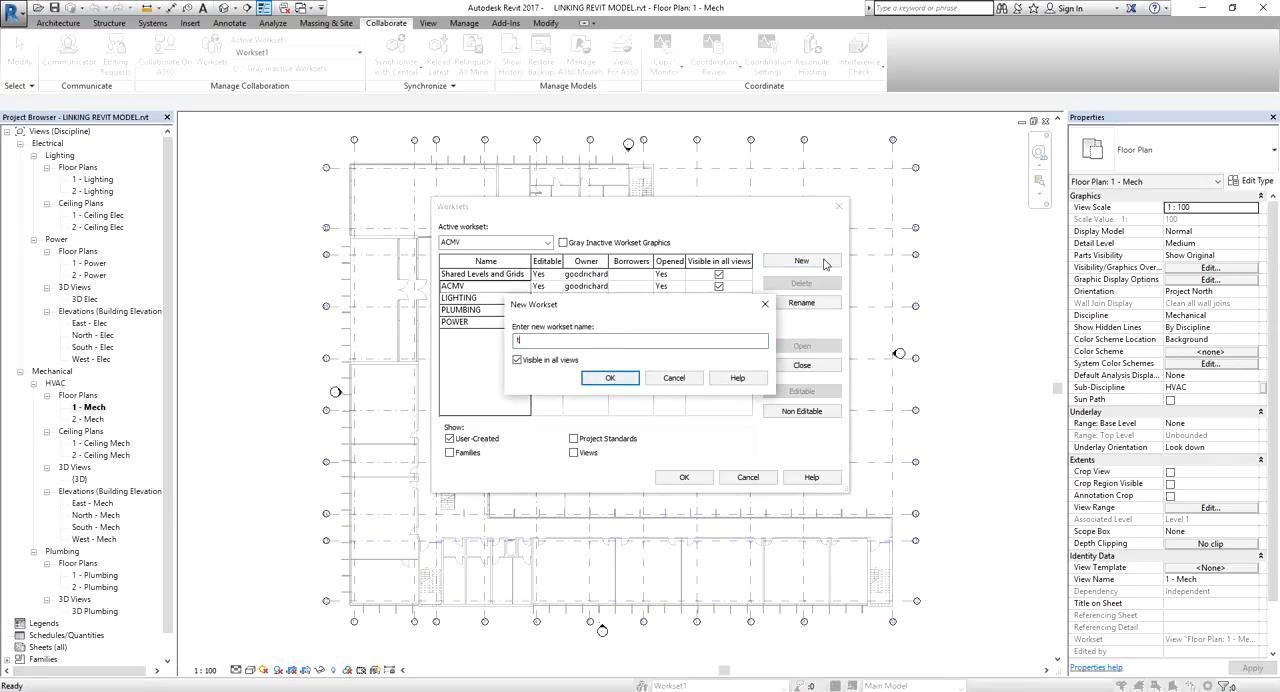
type("ELECOM")
left_click(611, 380)
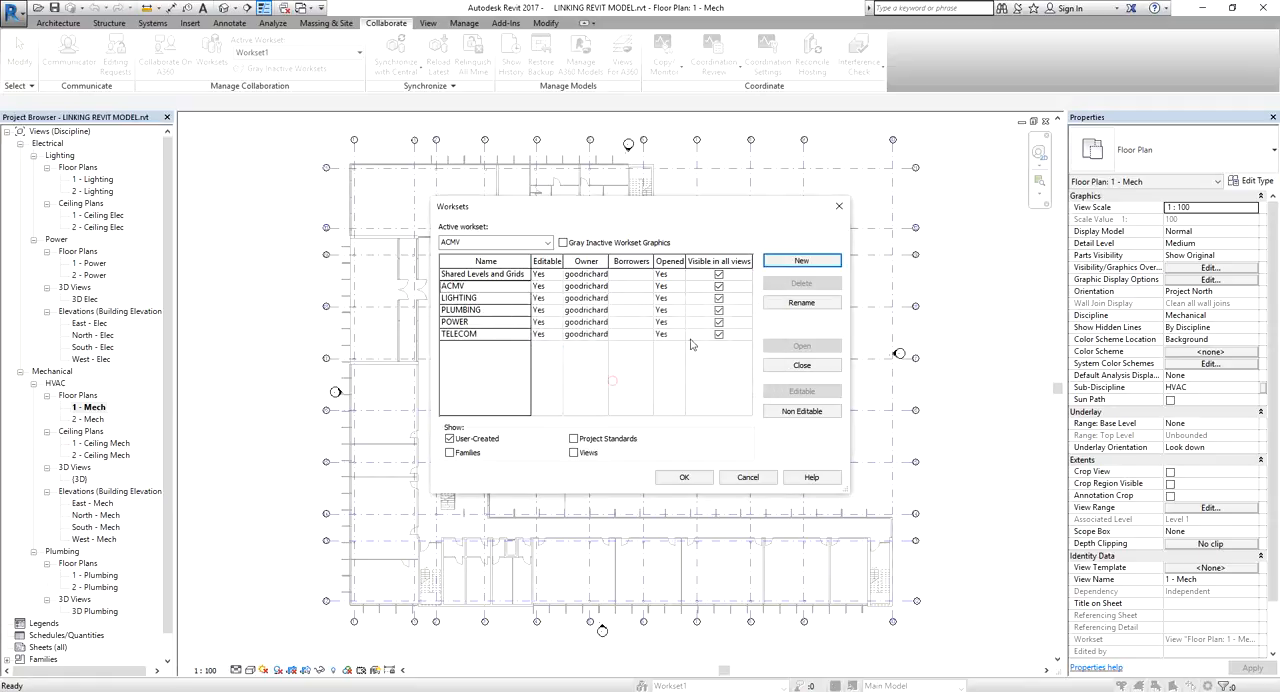
Create two new worksets named FIRE PROTECTION and SANITARY, leaving both visible in all views
left_click(804, 264)
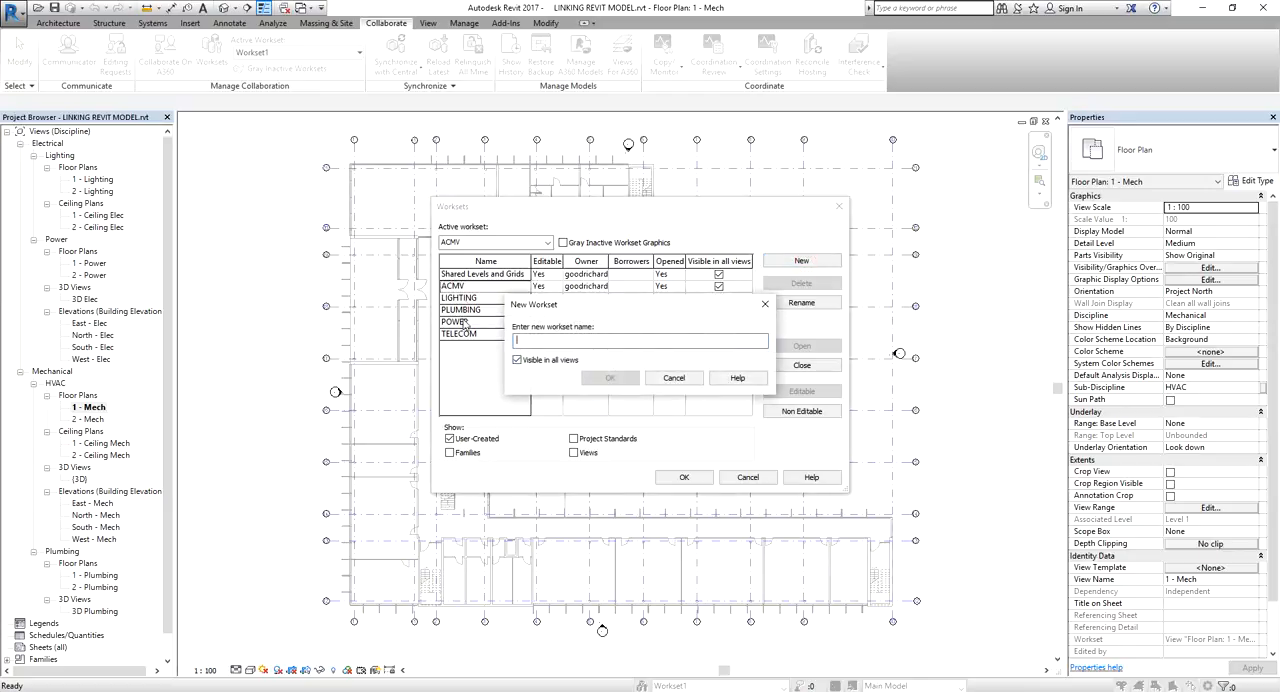
type("FIRE ORI")
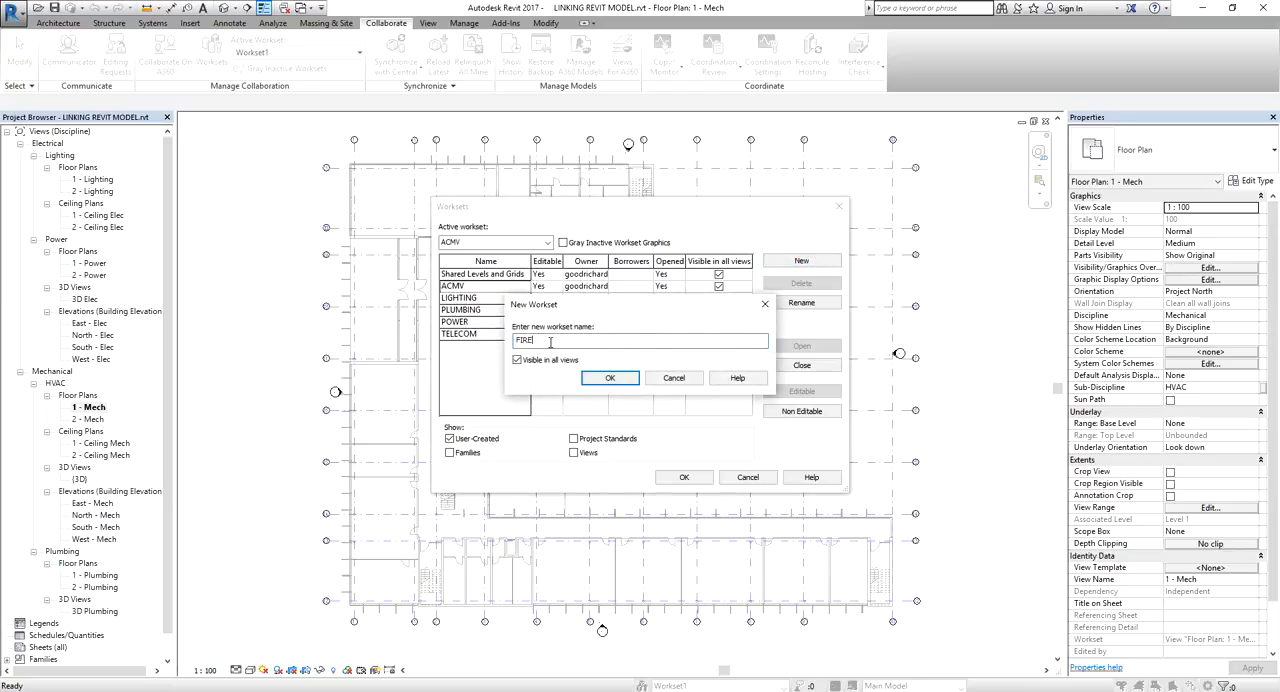
key("BackSpace")
key("BackSpace")
type("PROJECTION")
left_click(610, 378)
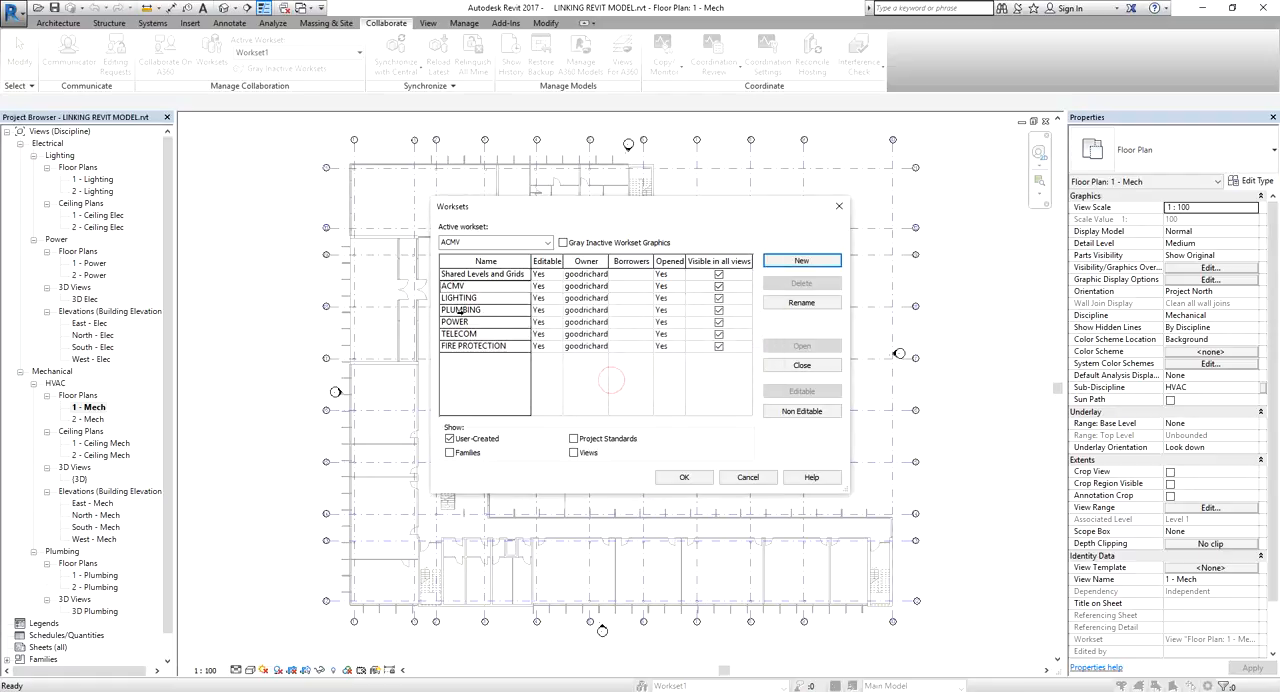
left_click(798, 264)
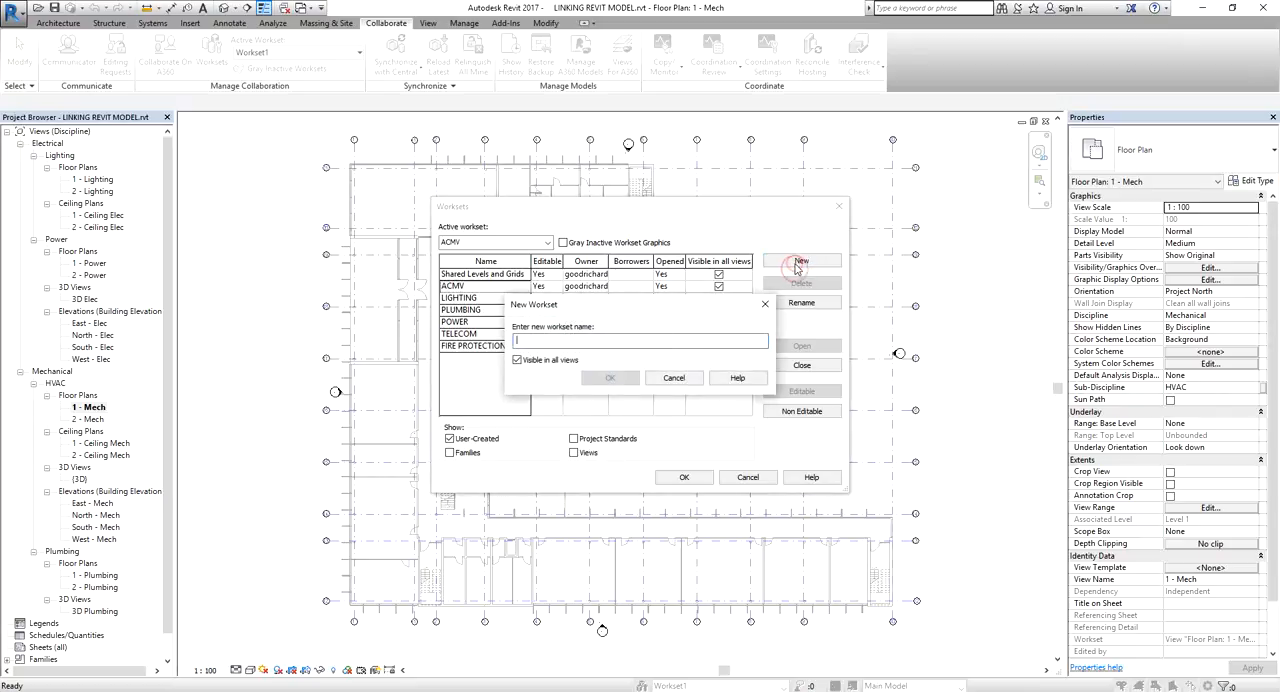
type("SANITARY")
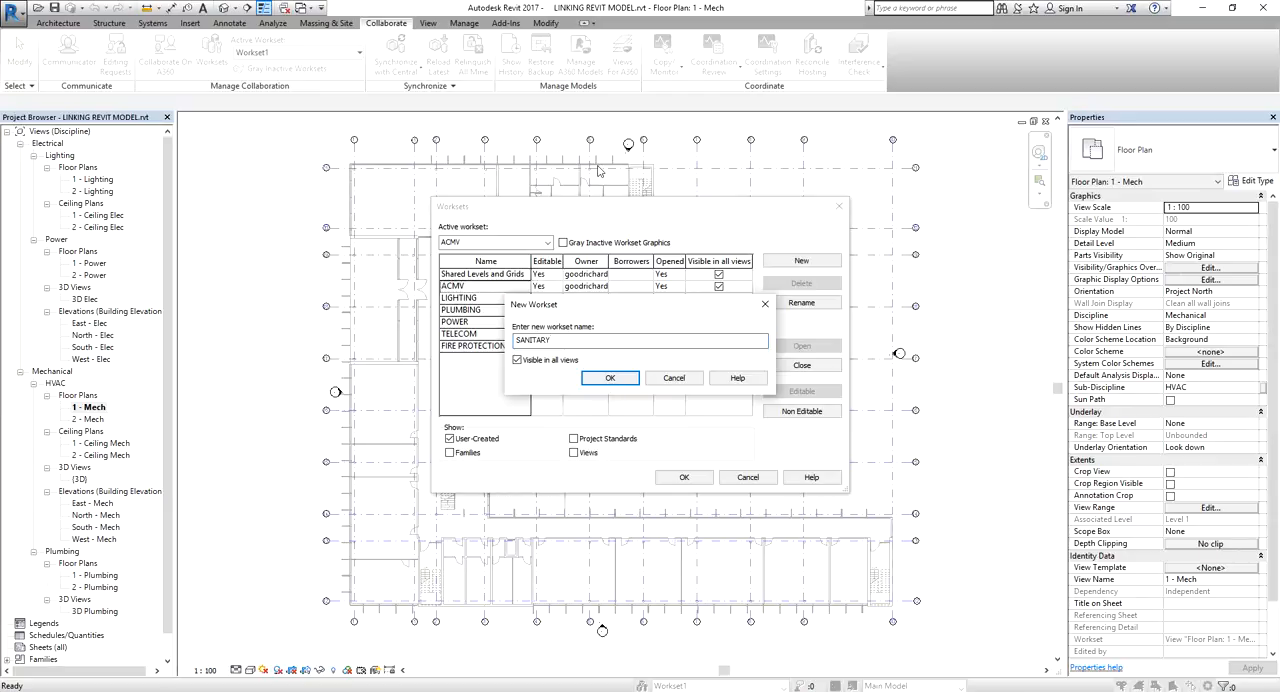
left_click(611, 378)
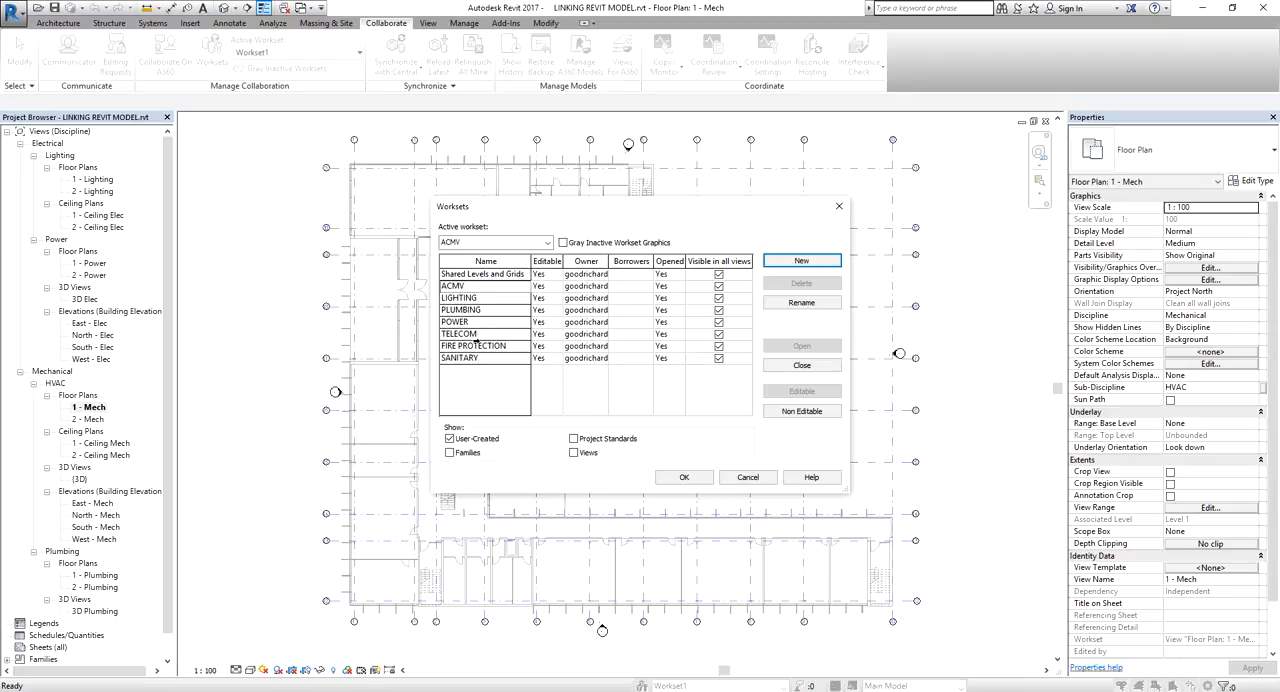
Create worksets named ARCHITECTURE and STRUCTURE, visible in all views, and accept the workset list without making STRUCTURE the active workset
left_click(778, 262)
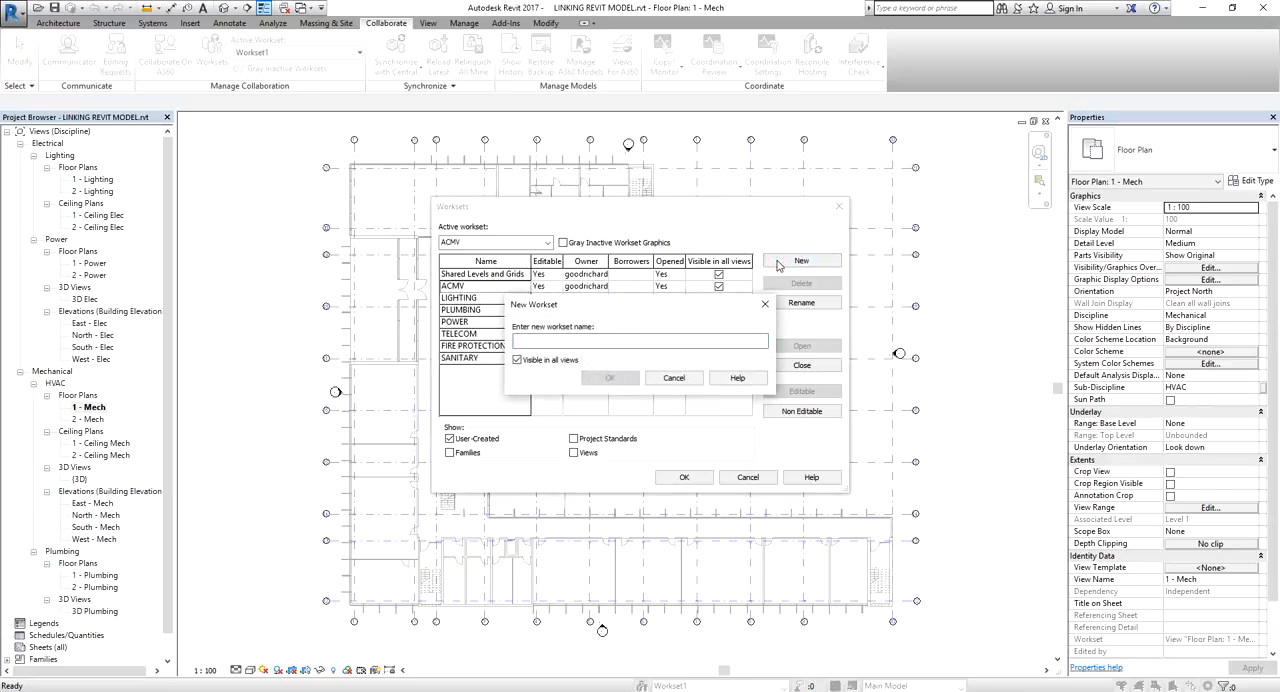
type("ARCHITECTURE")
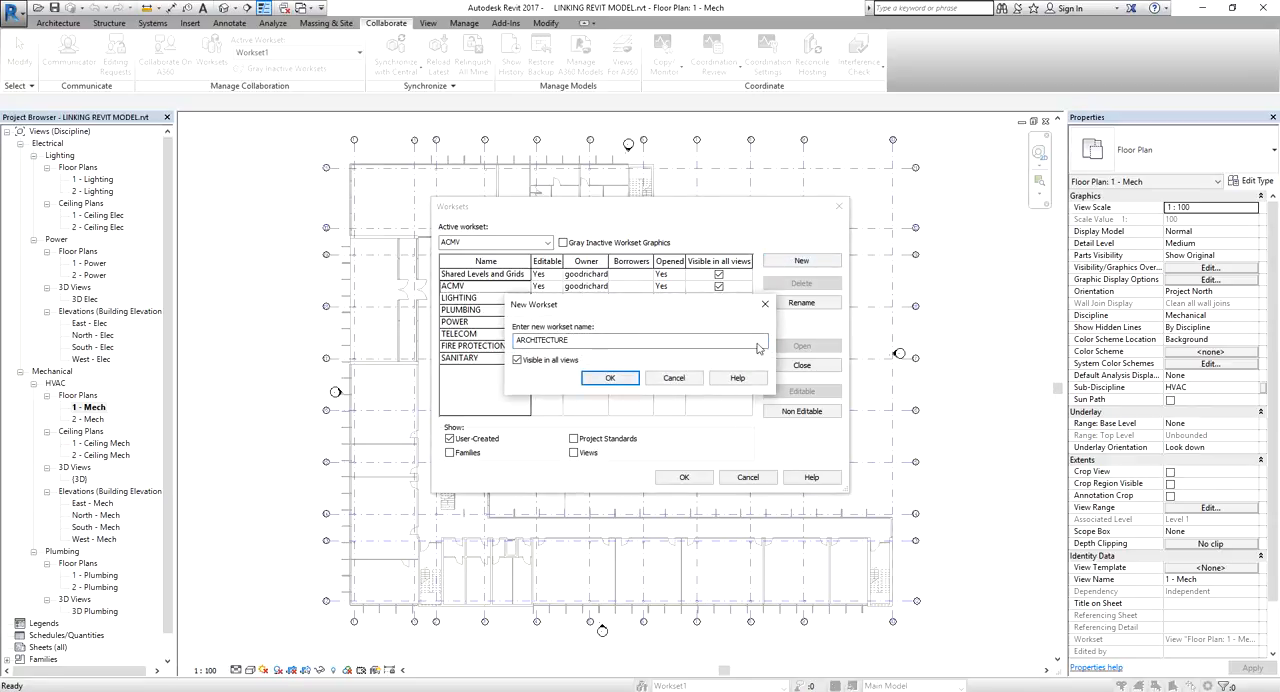
key("Return")
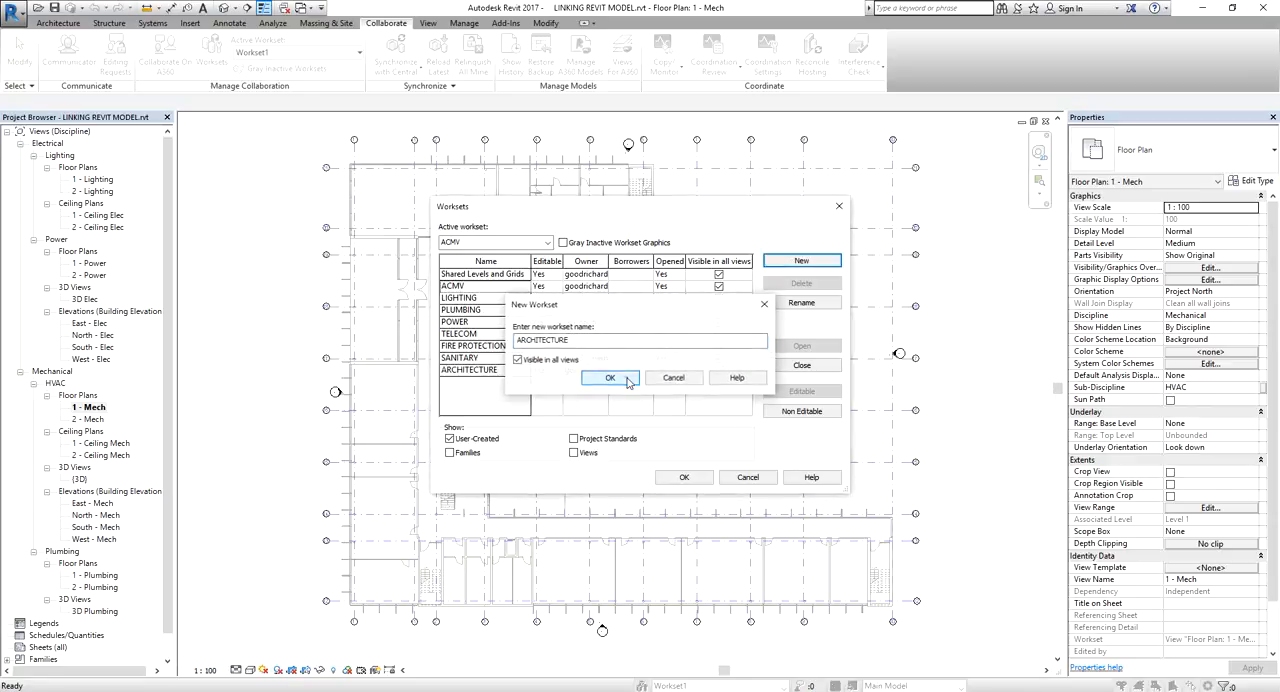
left_click(802, 261)
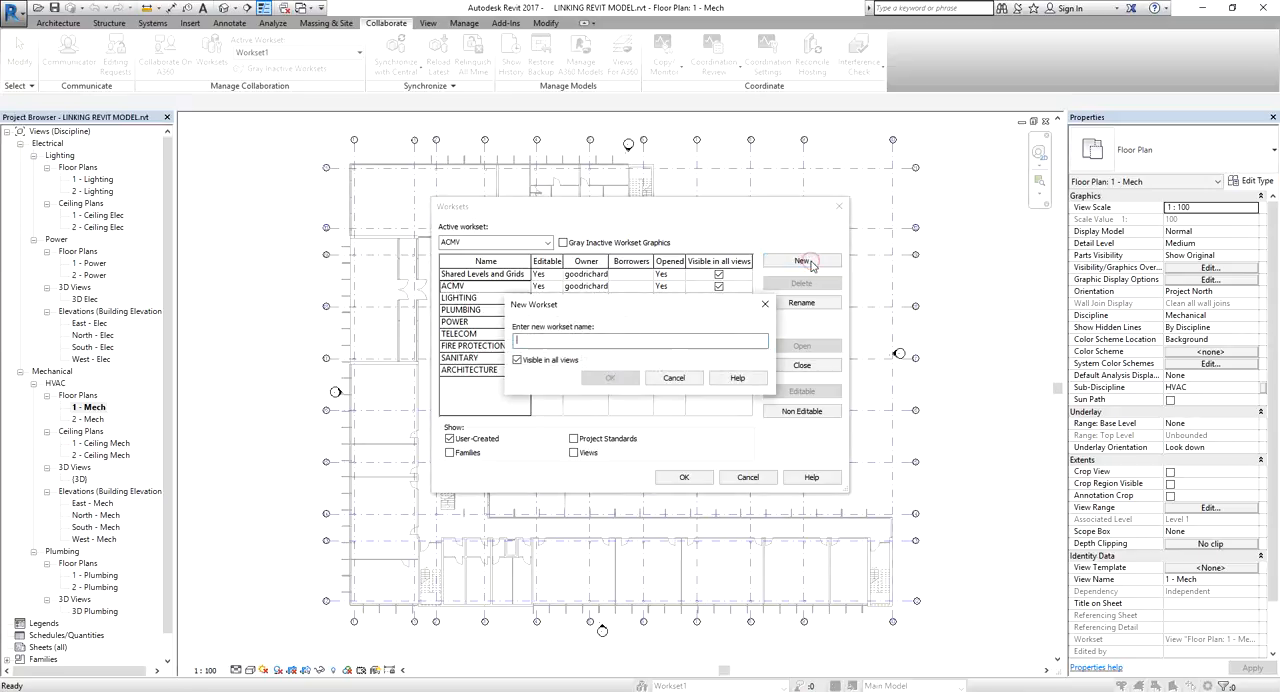
type("STRU")
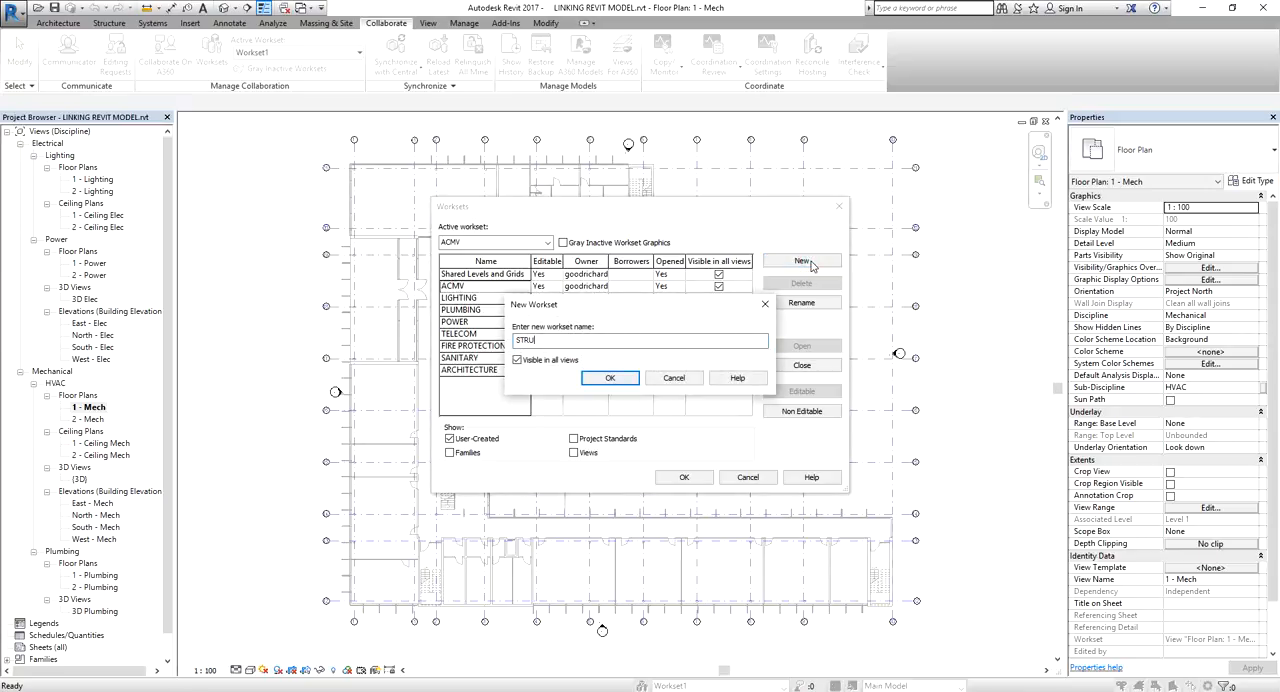
type("CTURE")
left_click(614, 378)
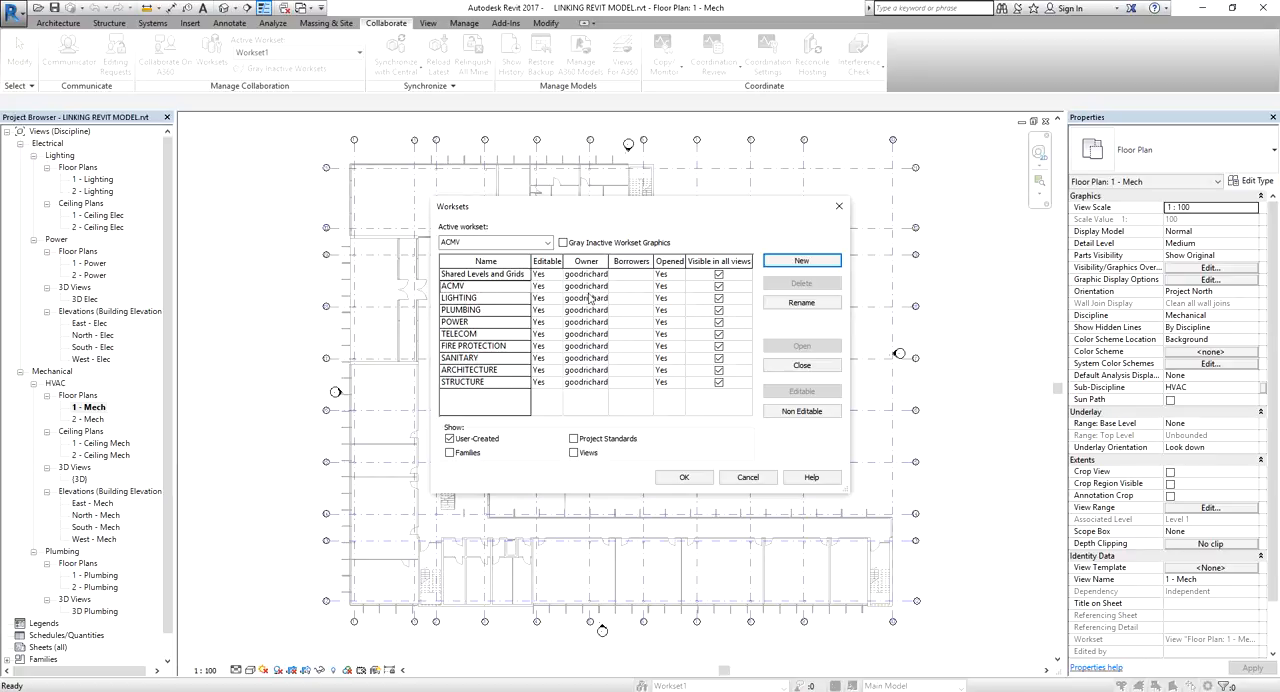
left_click(694, 484)
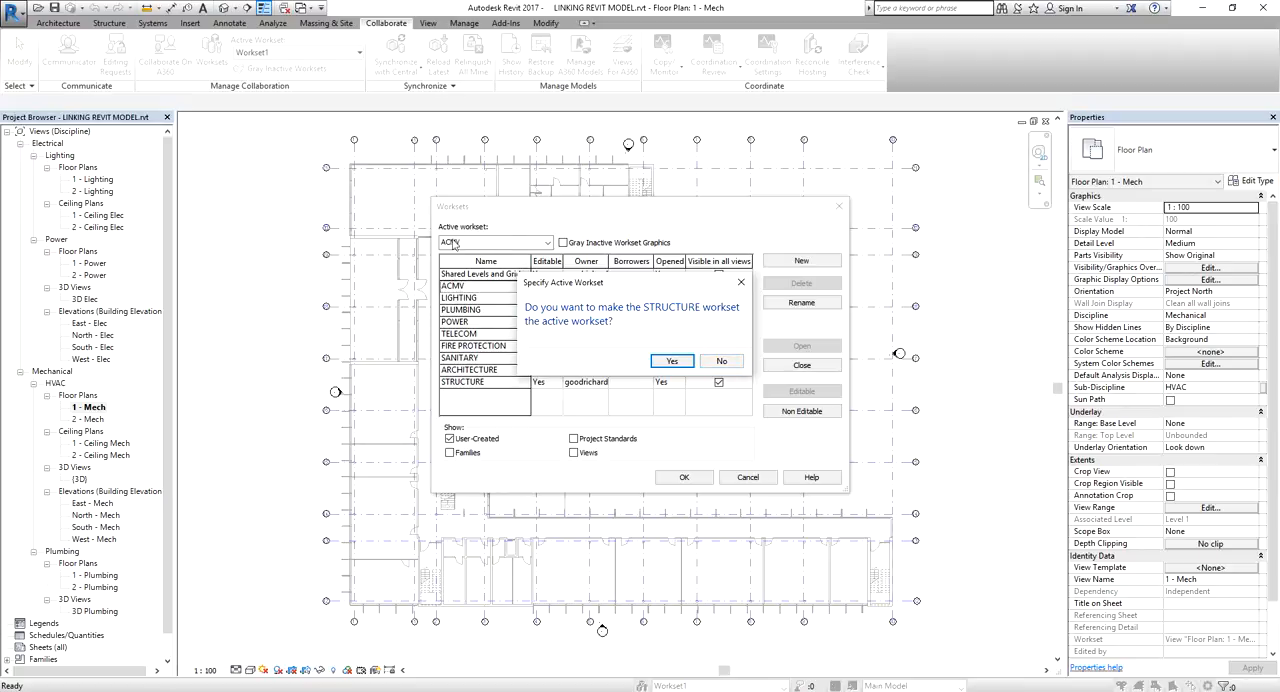
left_click(720, 362)
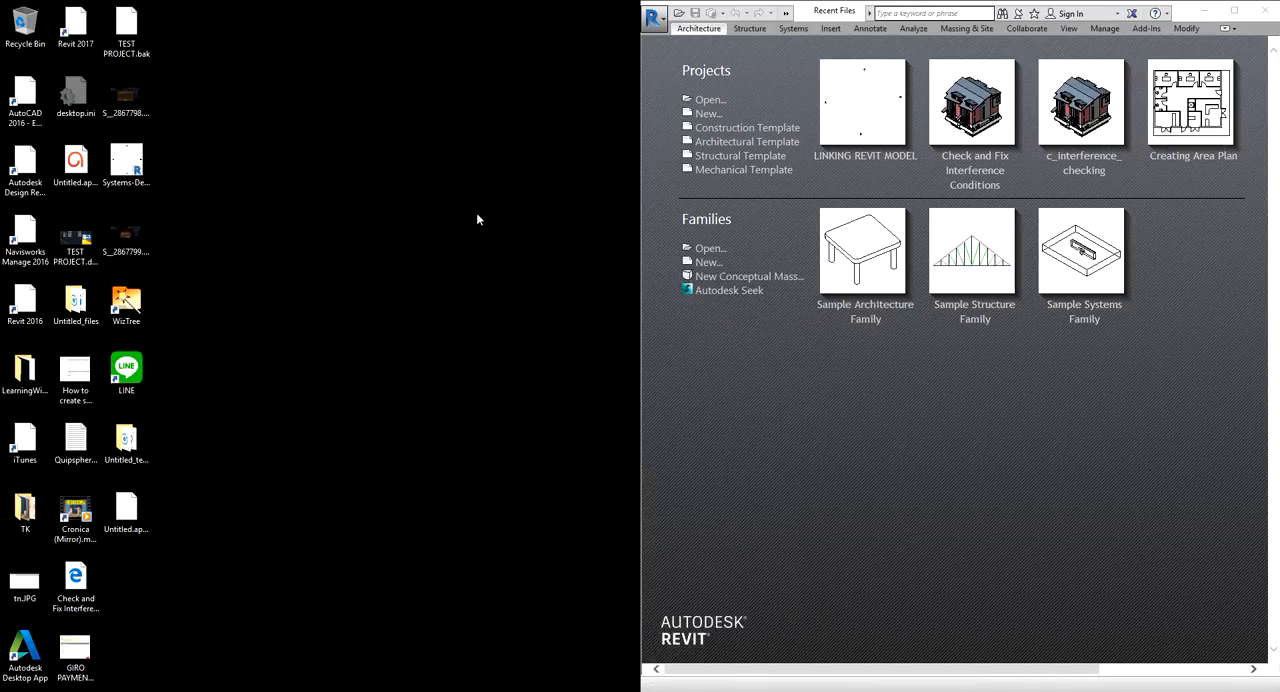
Create a new folder named SERVER on the desktop
right_click(495, 190)
mouse_move(583, 357)
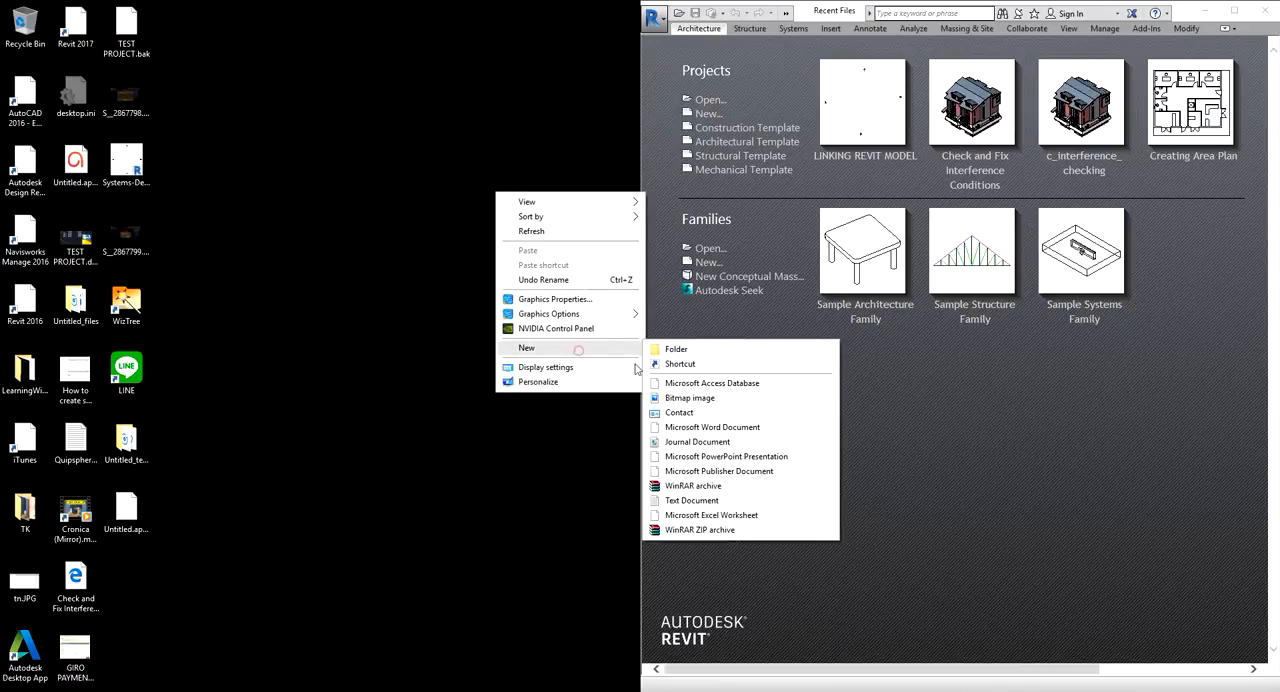
left_click(696, 352)
key("Return")
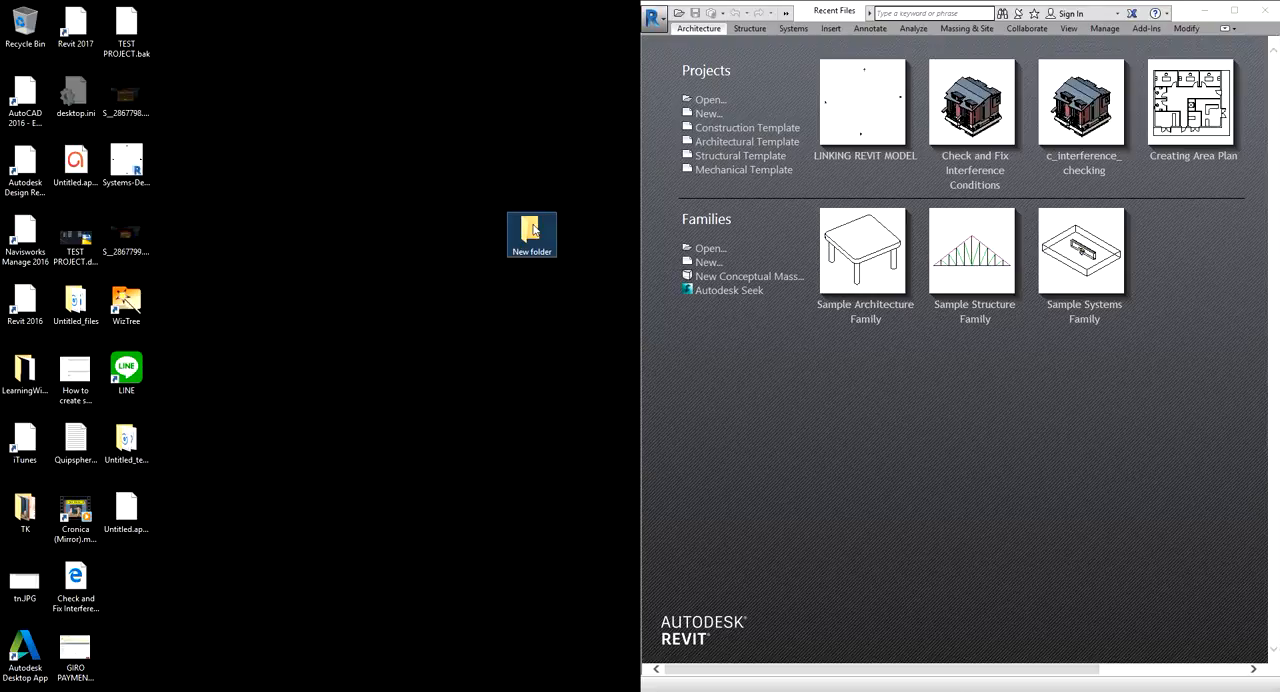
left_click(533, 230)
type("SERVER")
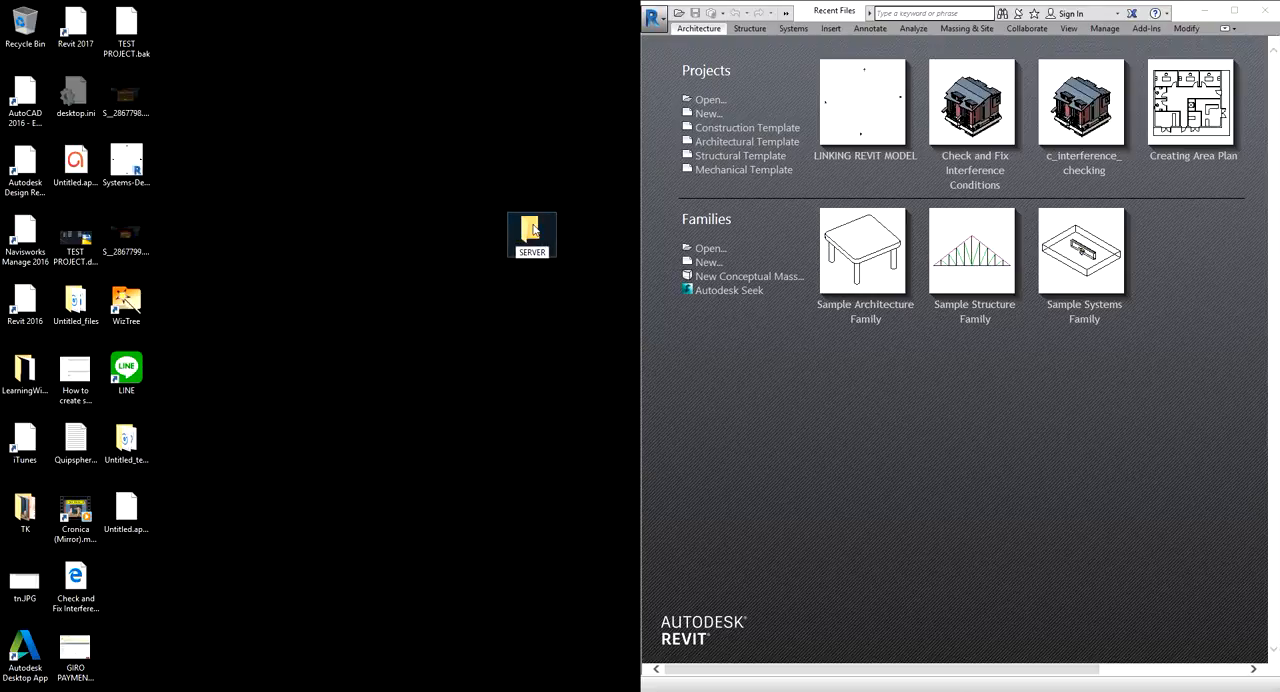
key("Return")
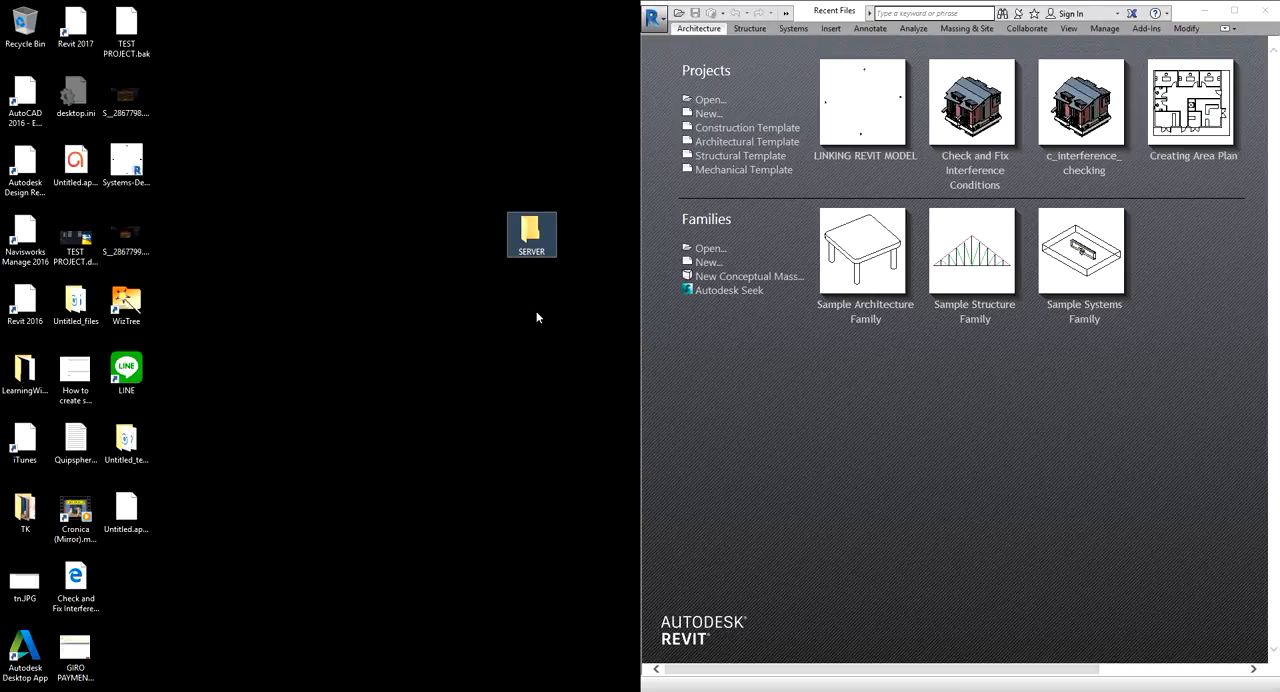
Switch to the Revit window with the mechanical floor plan and start saving the project under the desktop's SERVER folder
mouse_move(615, 690)
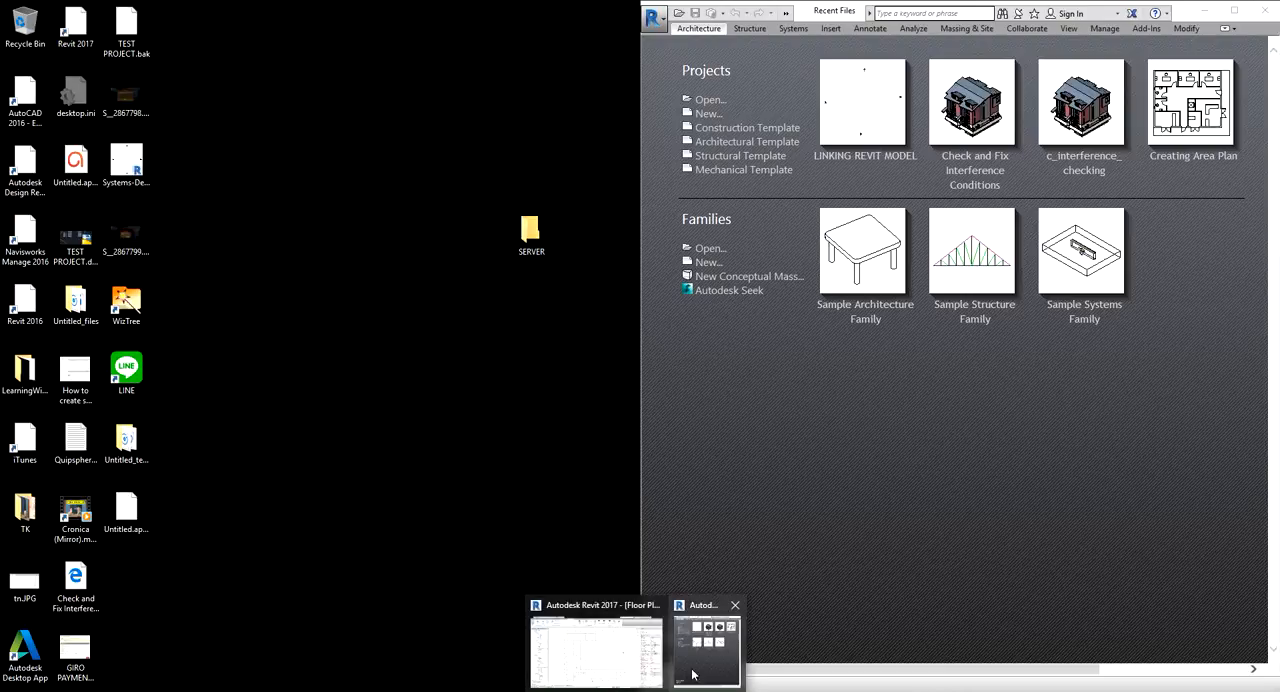
left_click(611, 652)
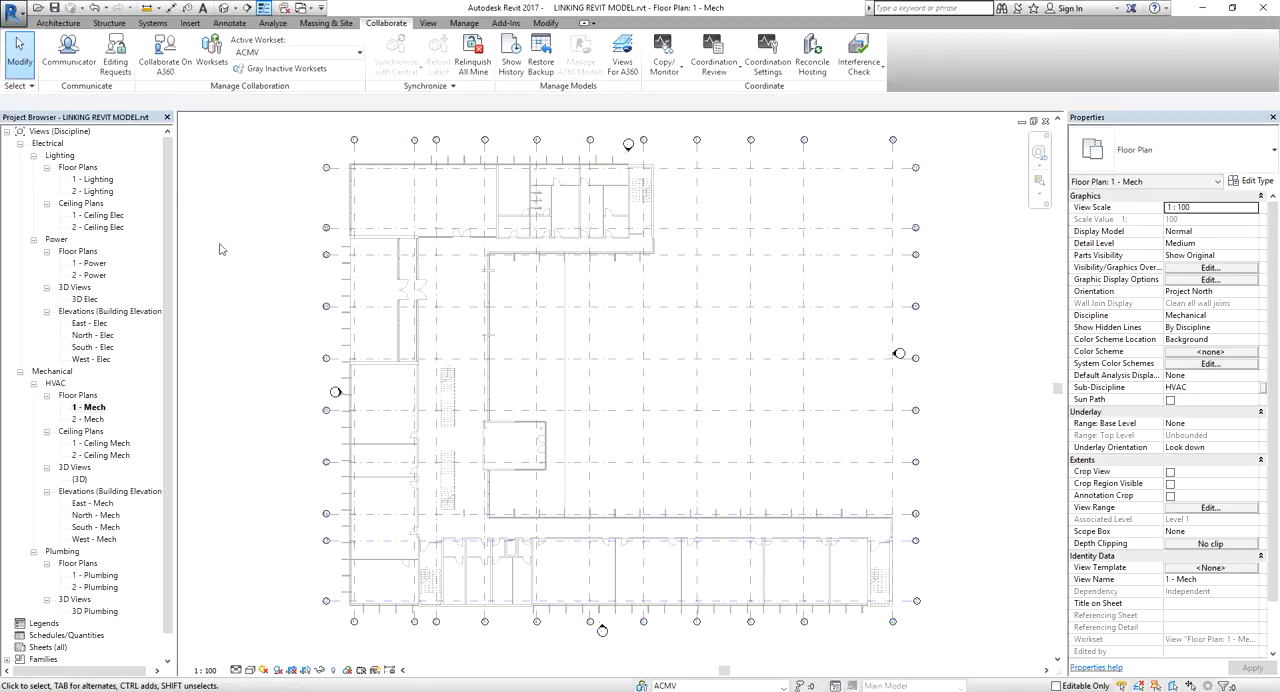
left_click(10, 10)
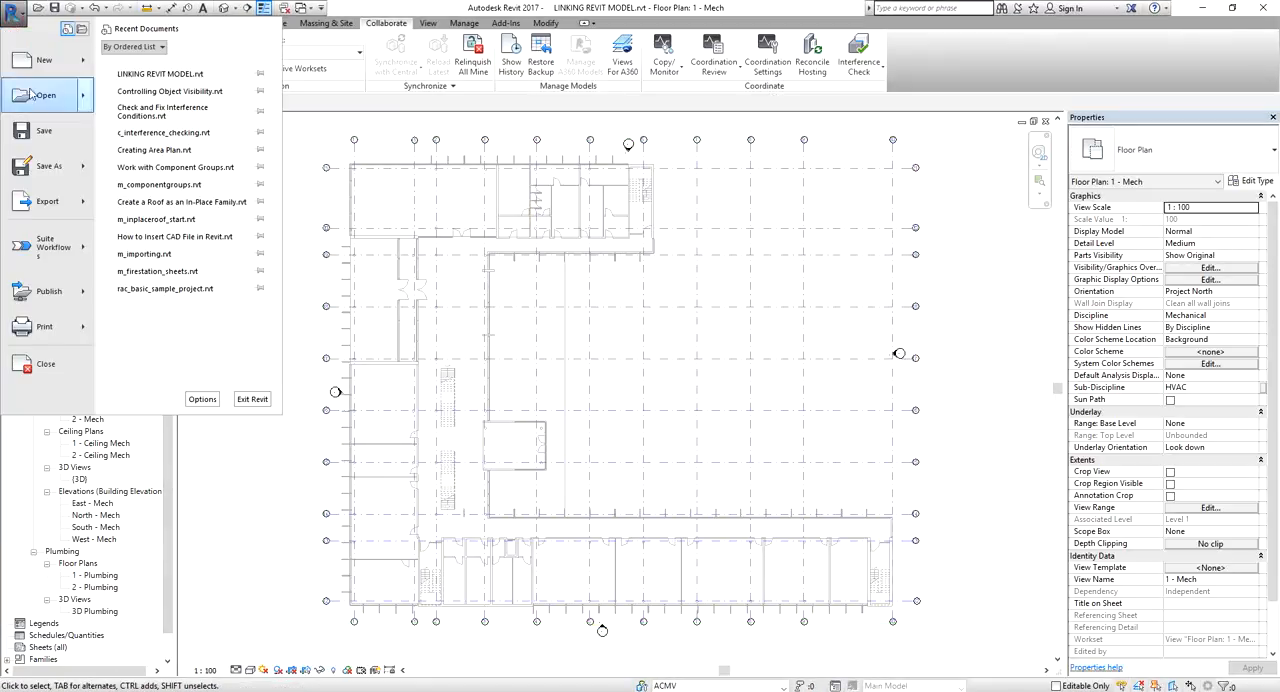
left_click(55, 172)
left_click(160, 95)
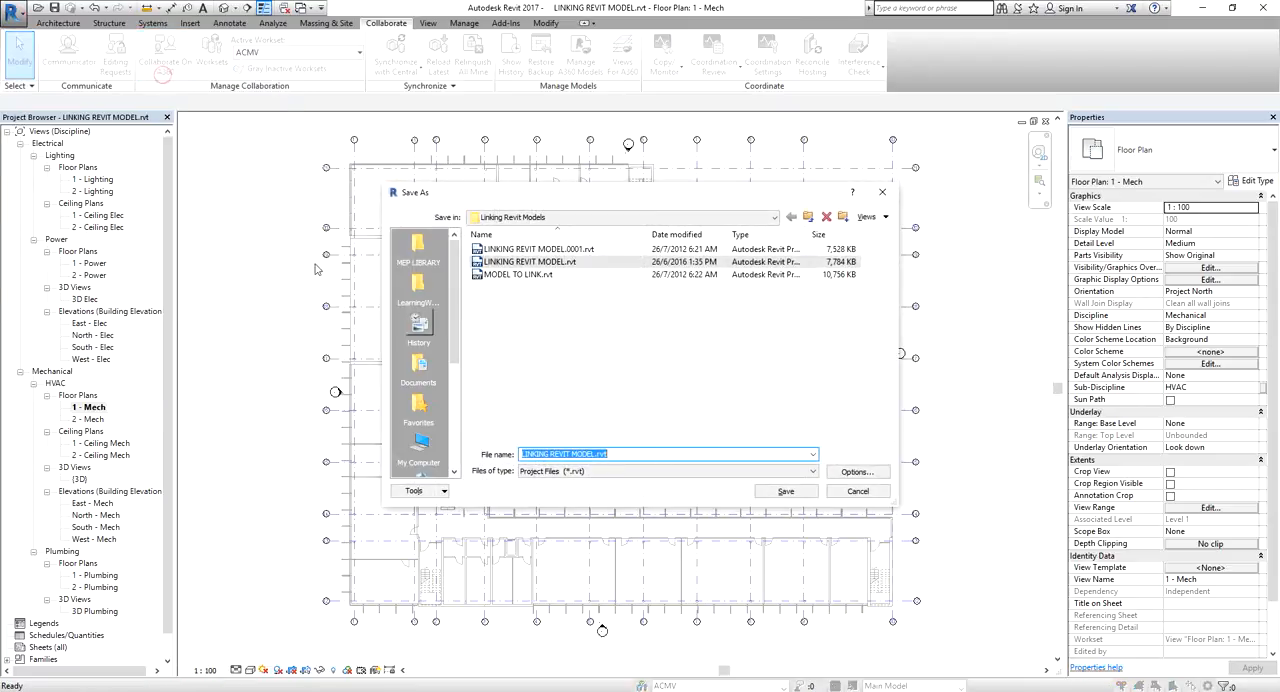
left_click(513, 218)
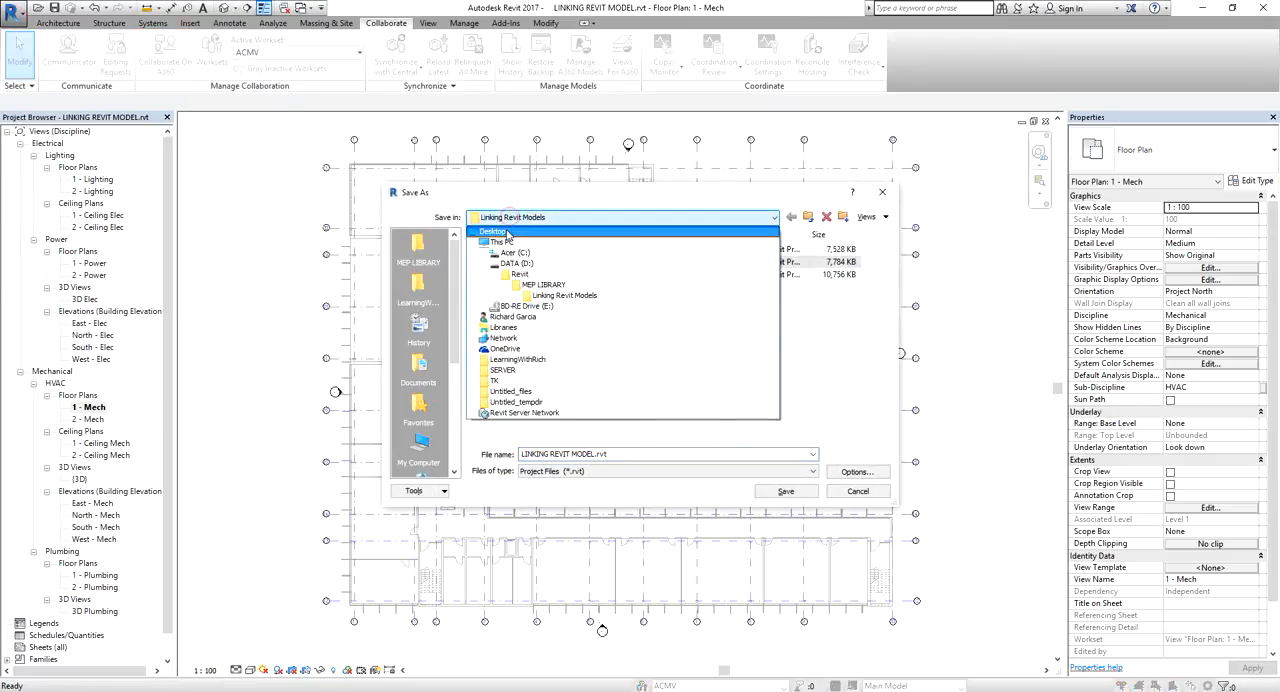
left_click(503, 231)
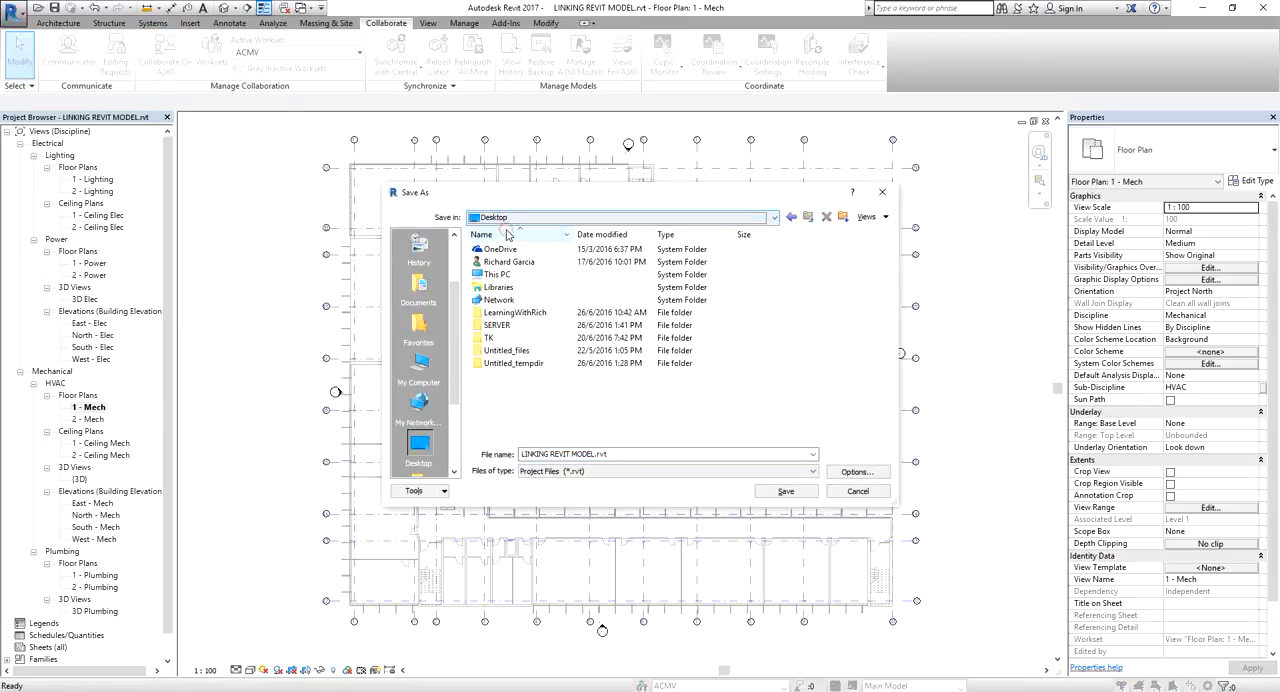
double_click(505, 329)
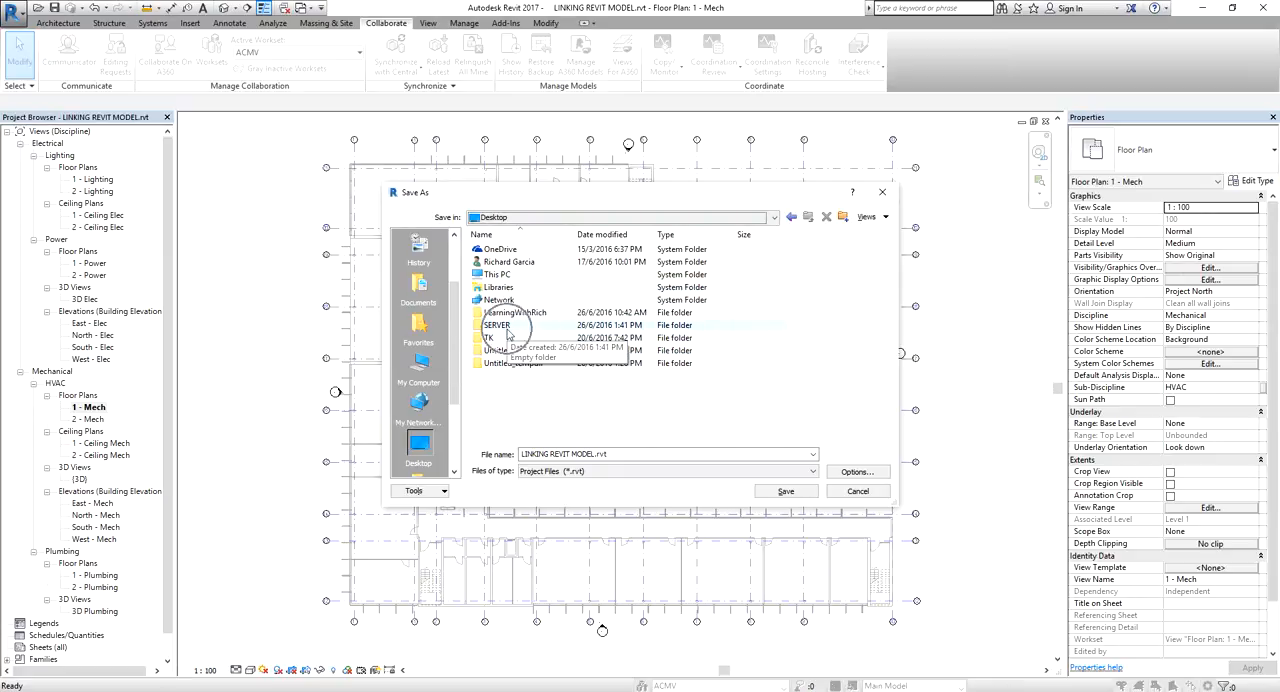
Set the maximum backups to 1 in the file save options
left_click(856, 472)
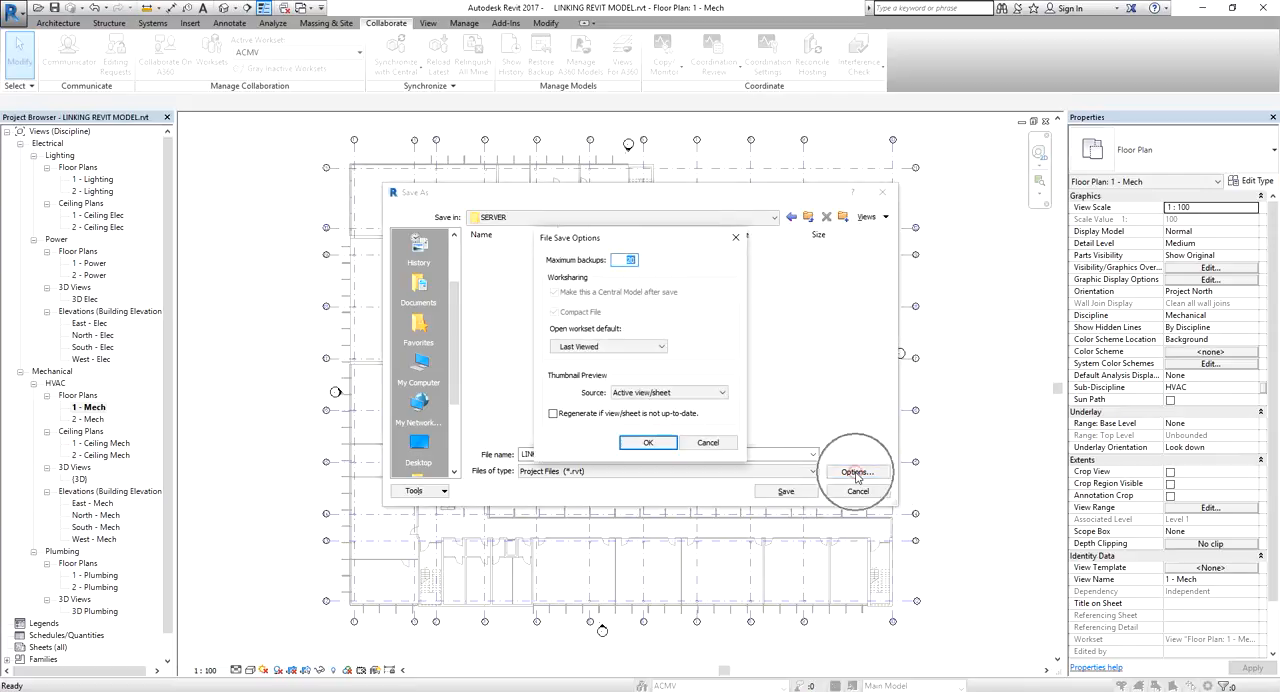
double_click(623, 261)
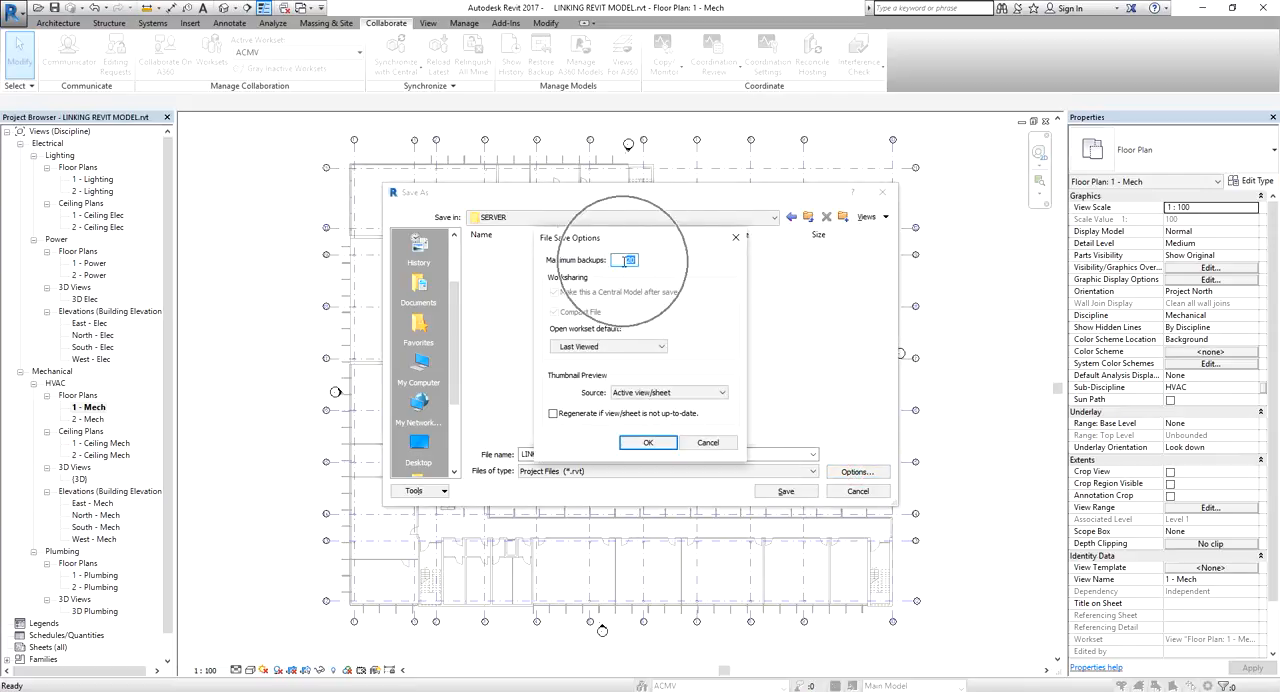
type("1")
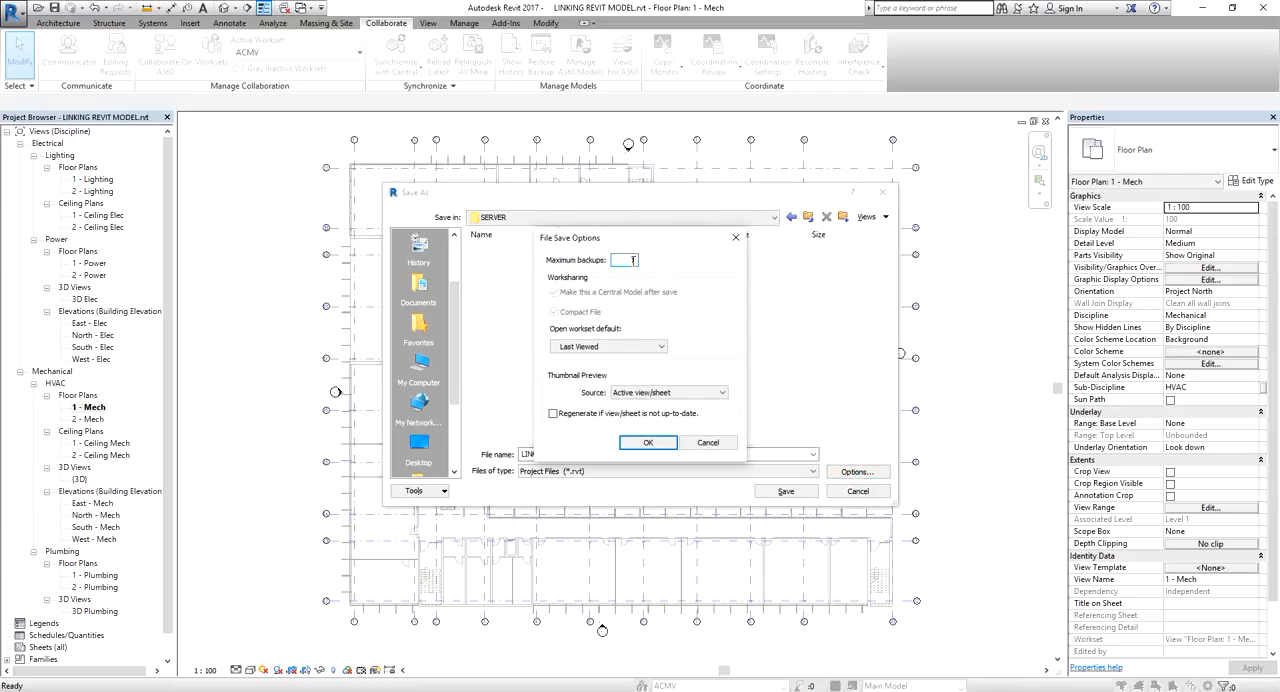
left_click(632, 260)
key("ctrl")
key("ctrl")
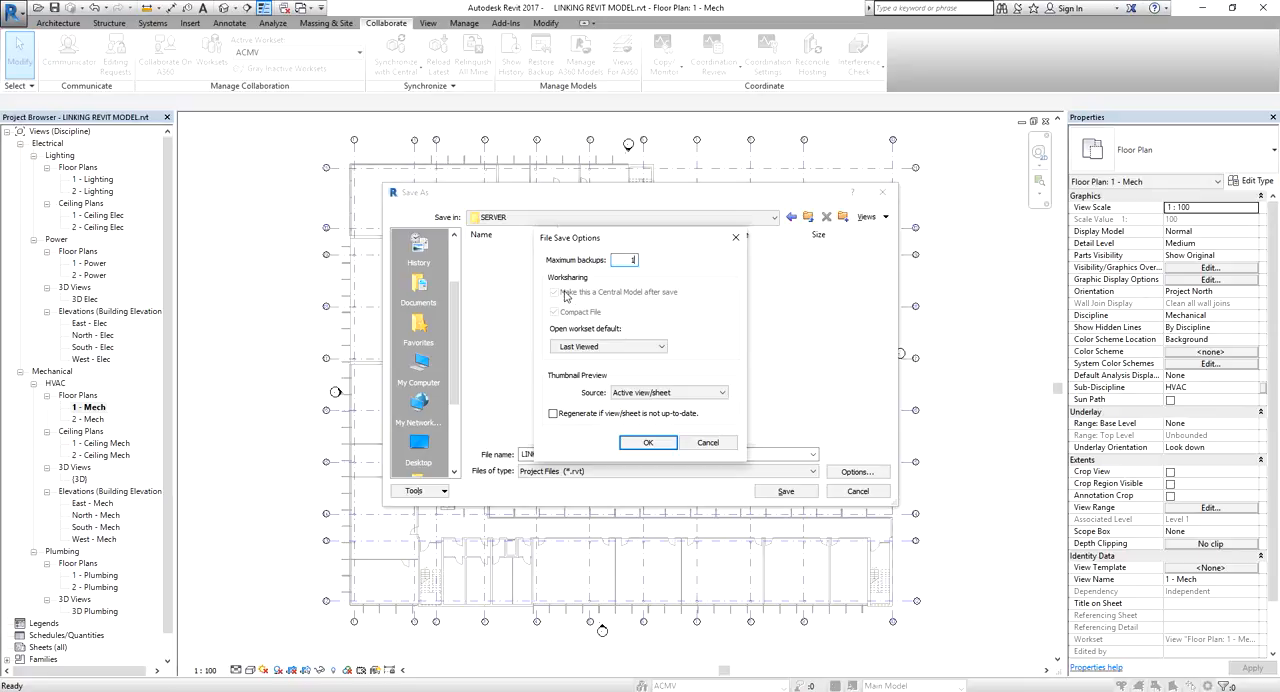
left_click(606, 350)
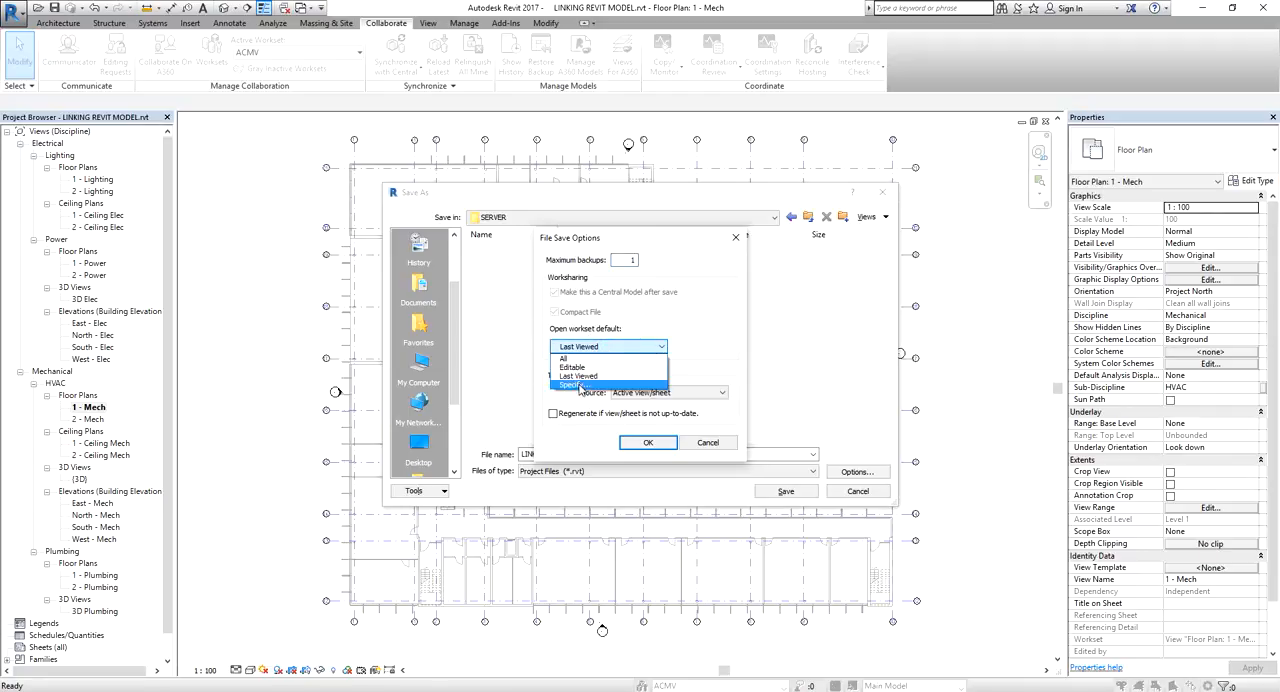
left_click(580, 385)
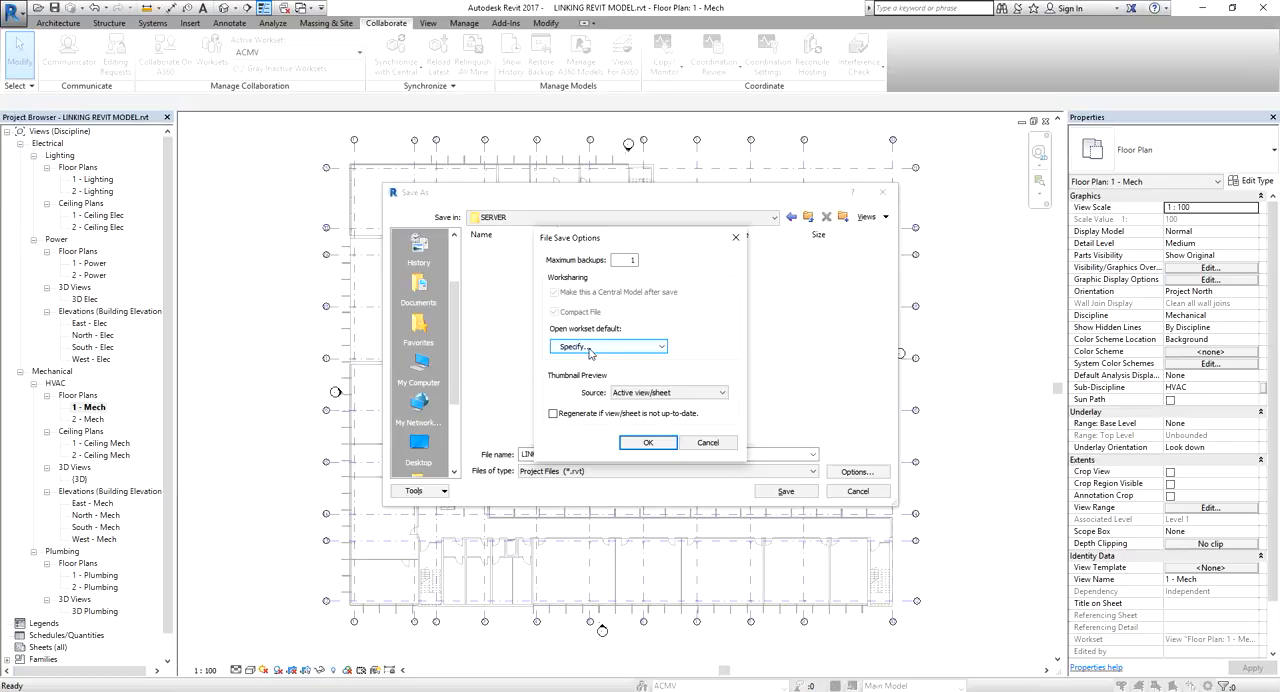
left_click(590, 347)
left_click(604, 376)
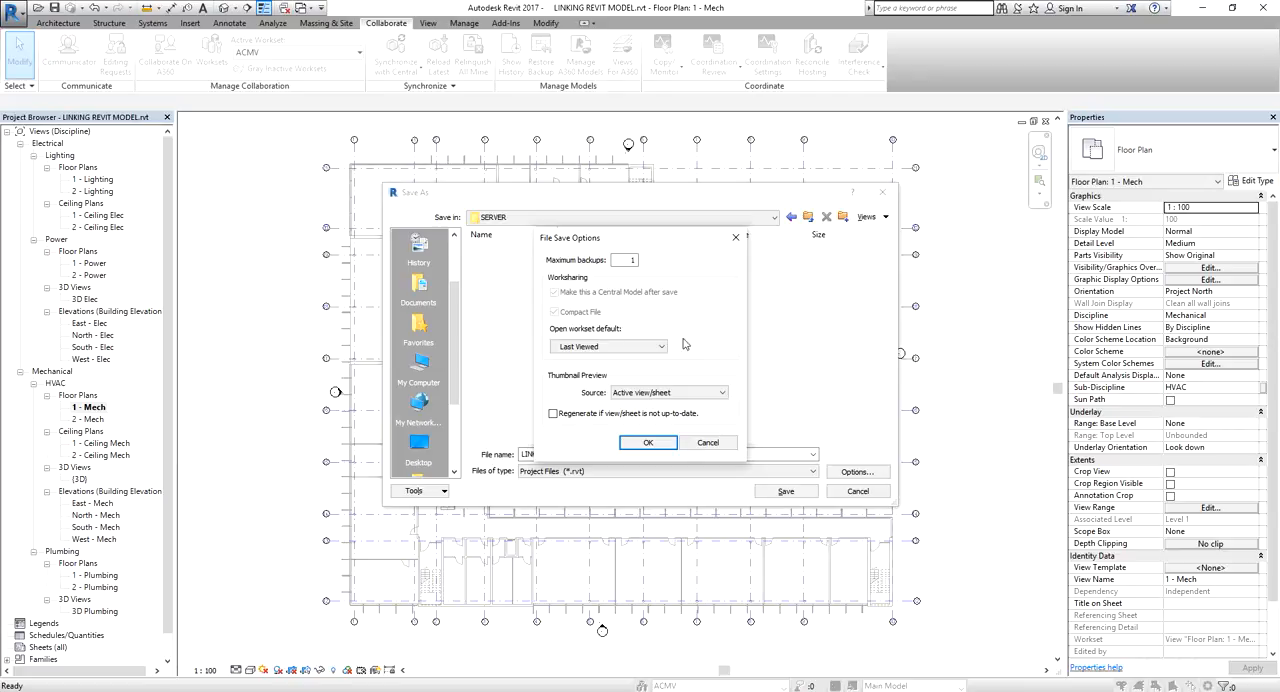
Set the open workset default to Specify and accept the file save options
left_click(645, 346)
left_click(588, 385)
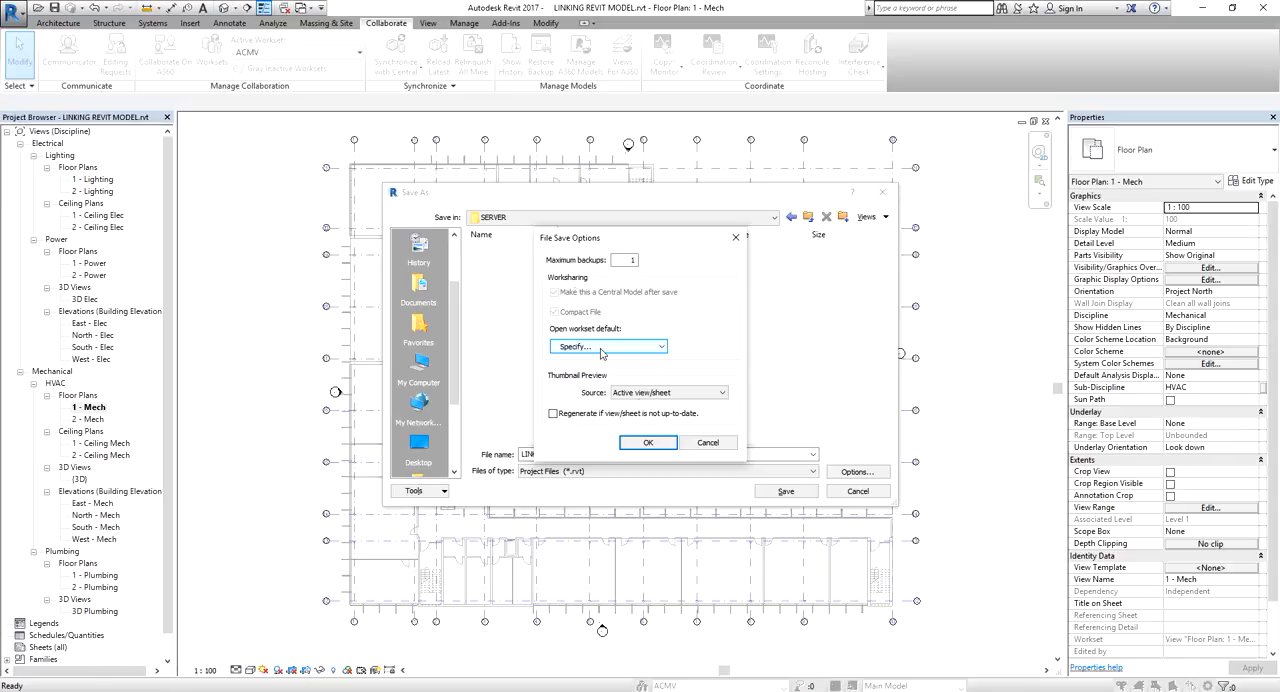
left_click(648, 441)
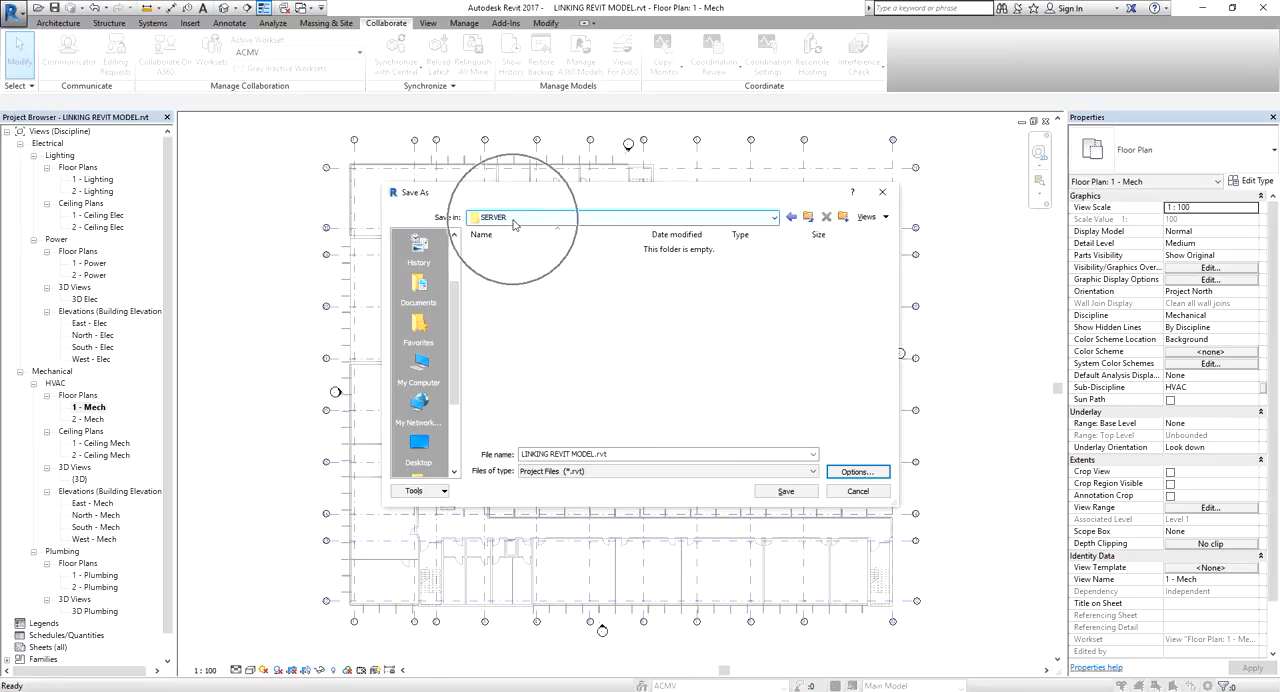
Name the project file P1234.rvt and save it as the central model in the SERVER folder
left_click(521, 454)
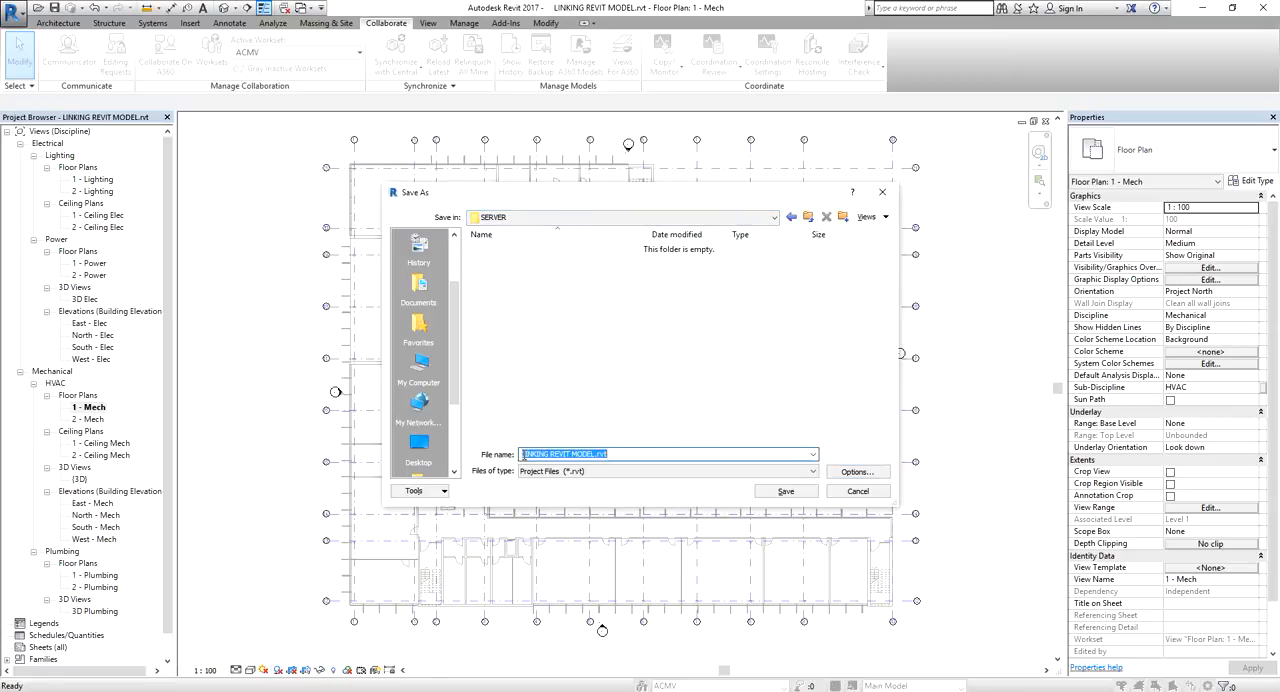
left_click(545, 453)
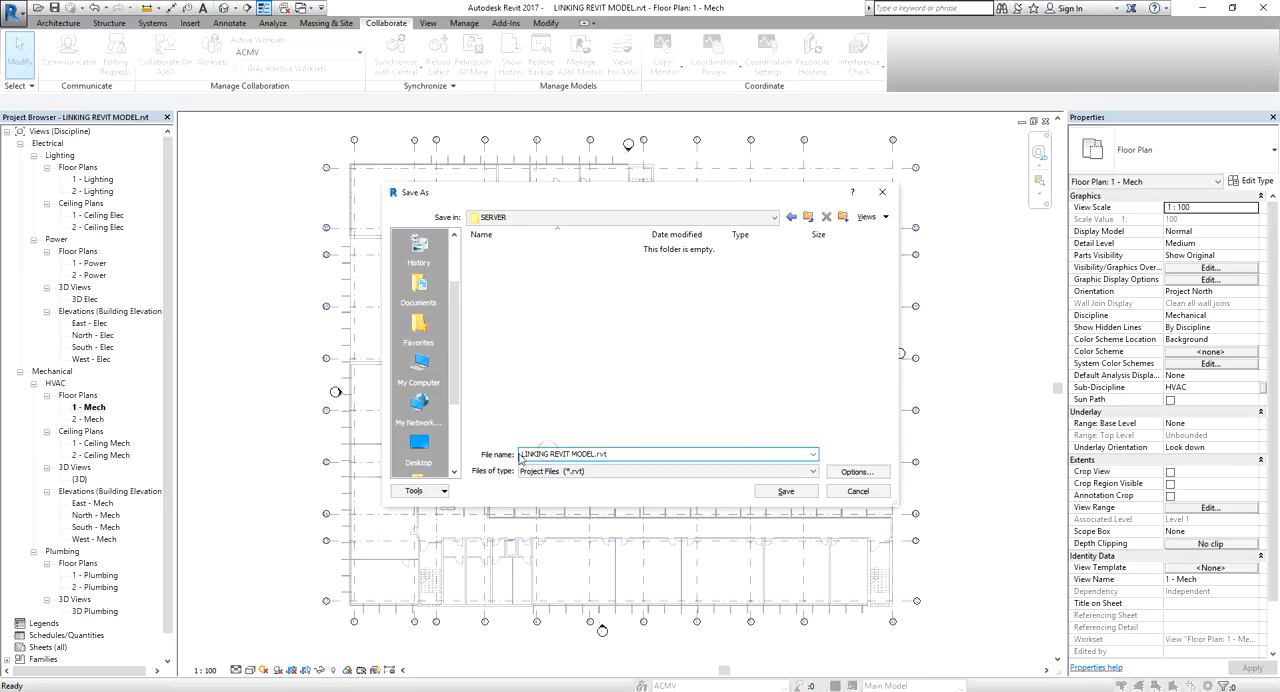
left_click_drag(521, 454, 594, 456)
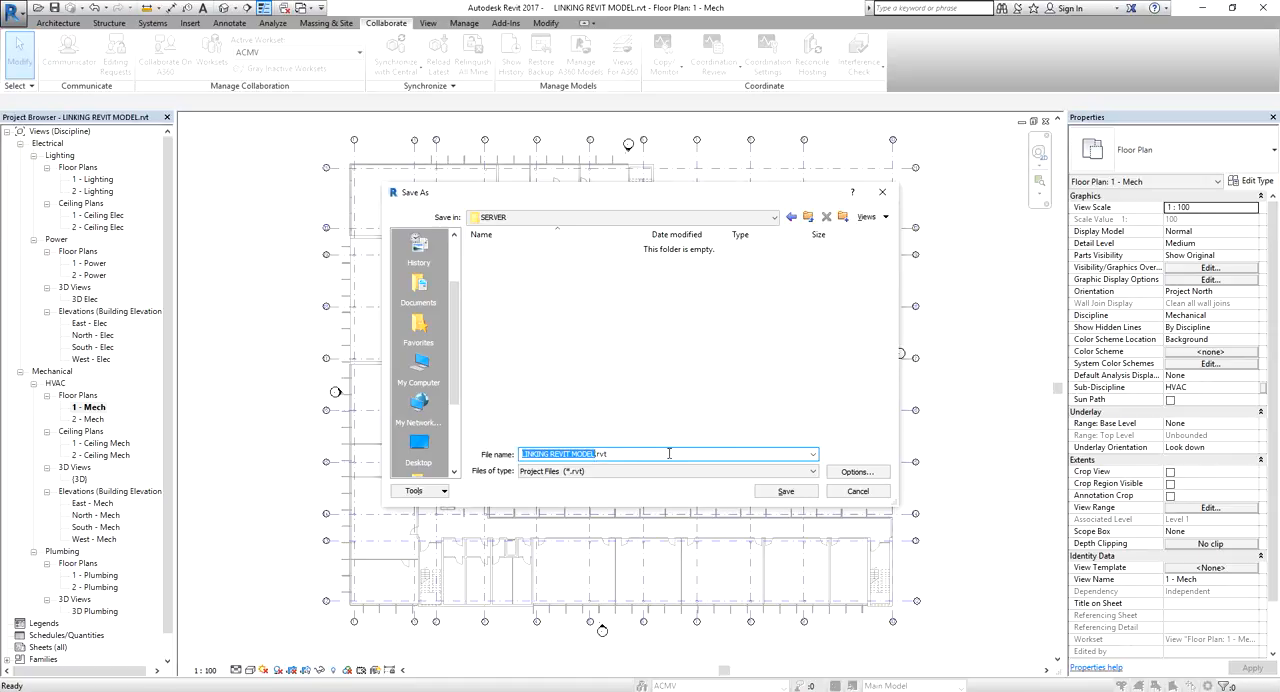
type("P1234")
left_click(786, 491)
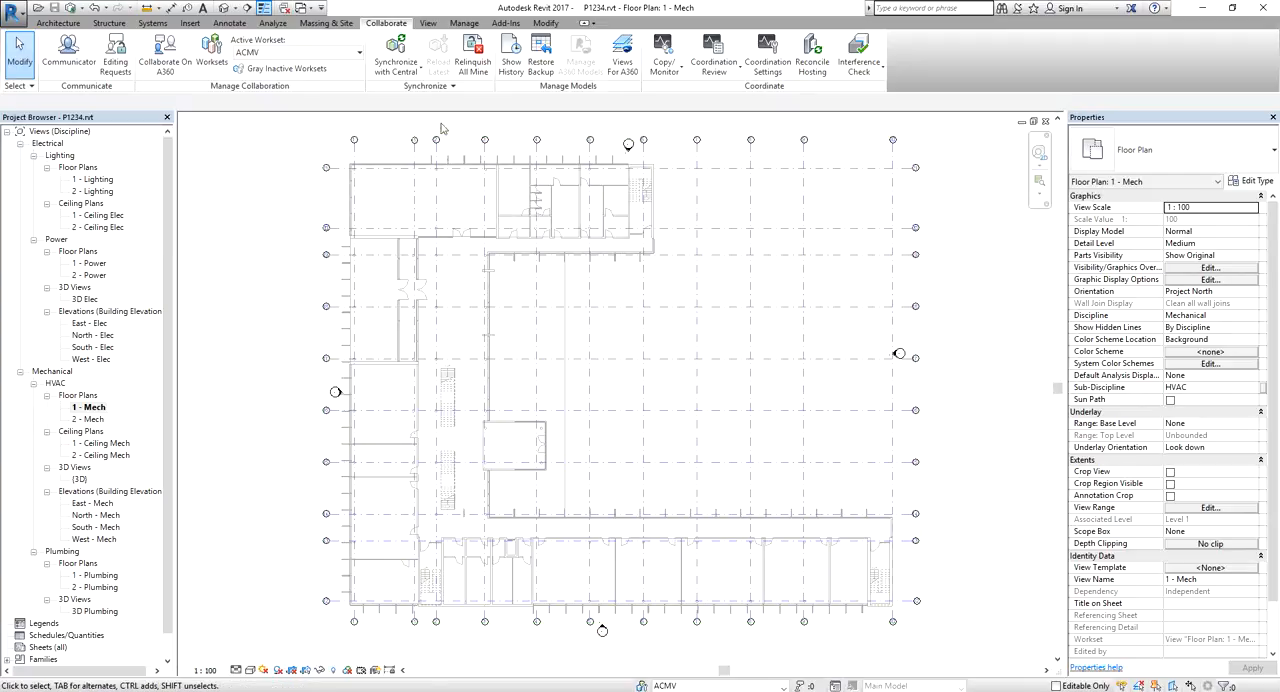
left_click(404, 74)
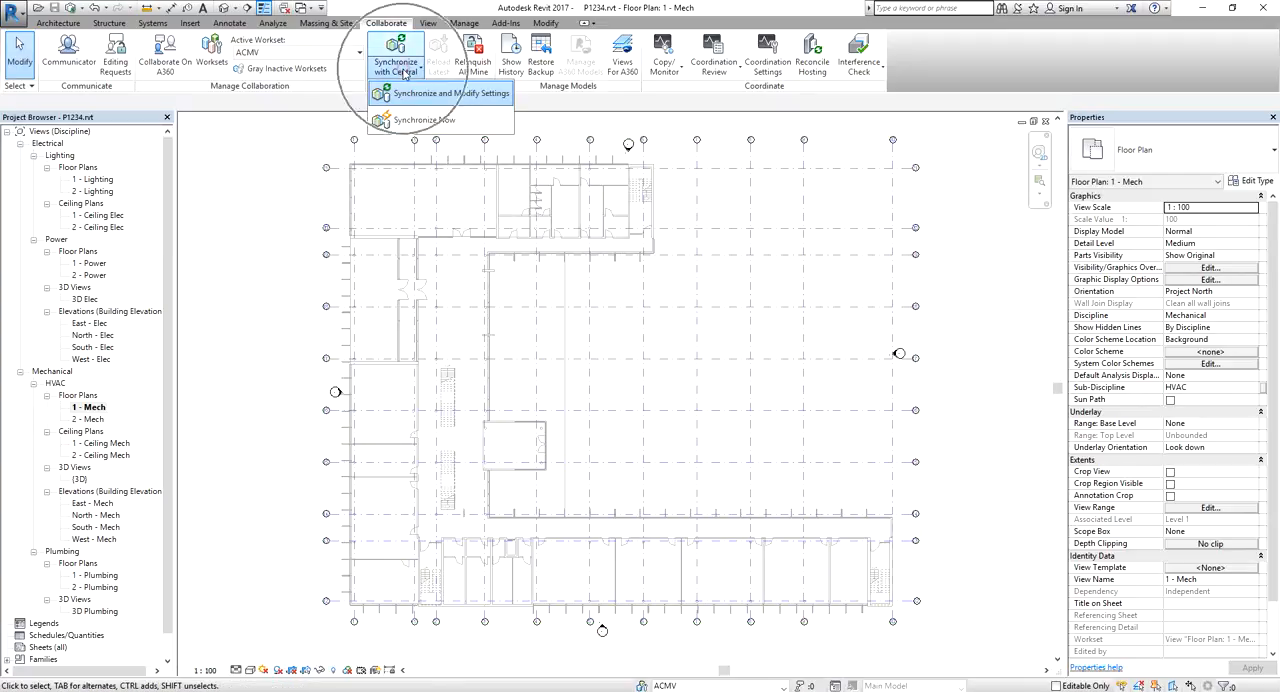
left_click(441, 94)
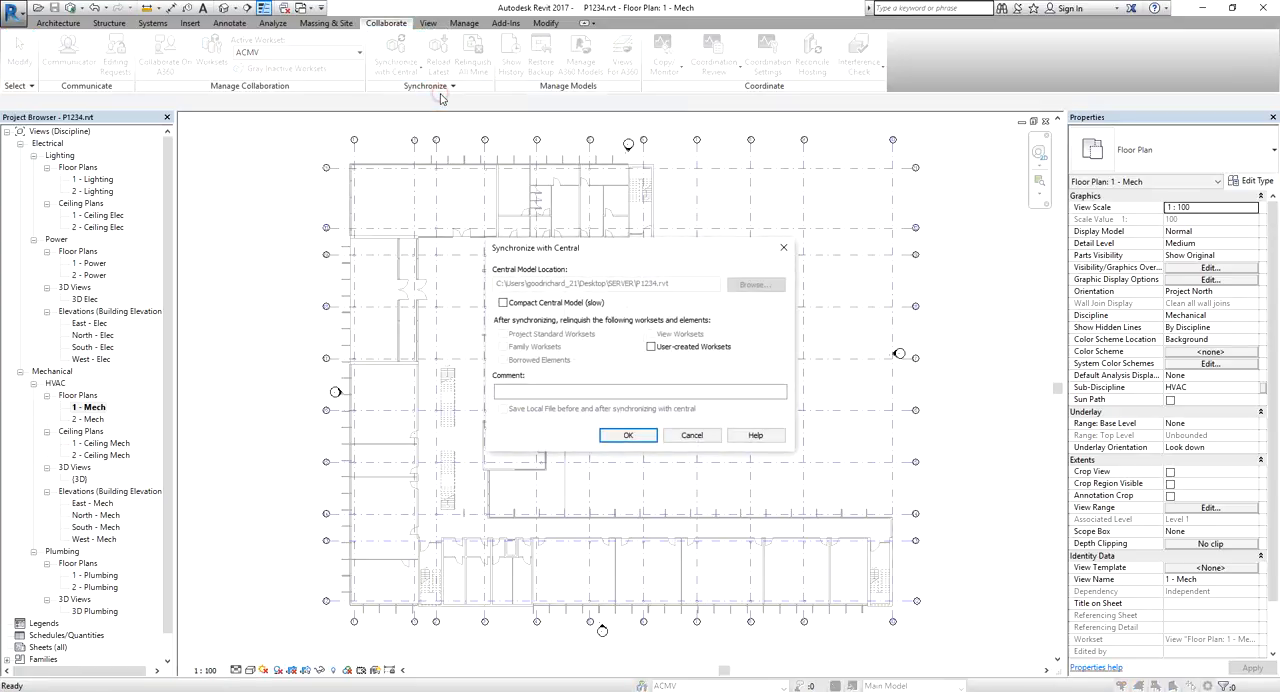
left_click(651, 347)
left_click(531, 326)
key("ctrl")
key("ctrl")
left_click(651, 346)
left_click(689, 389)
left_click(693, 435)
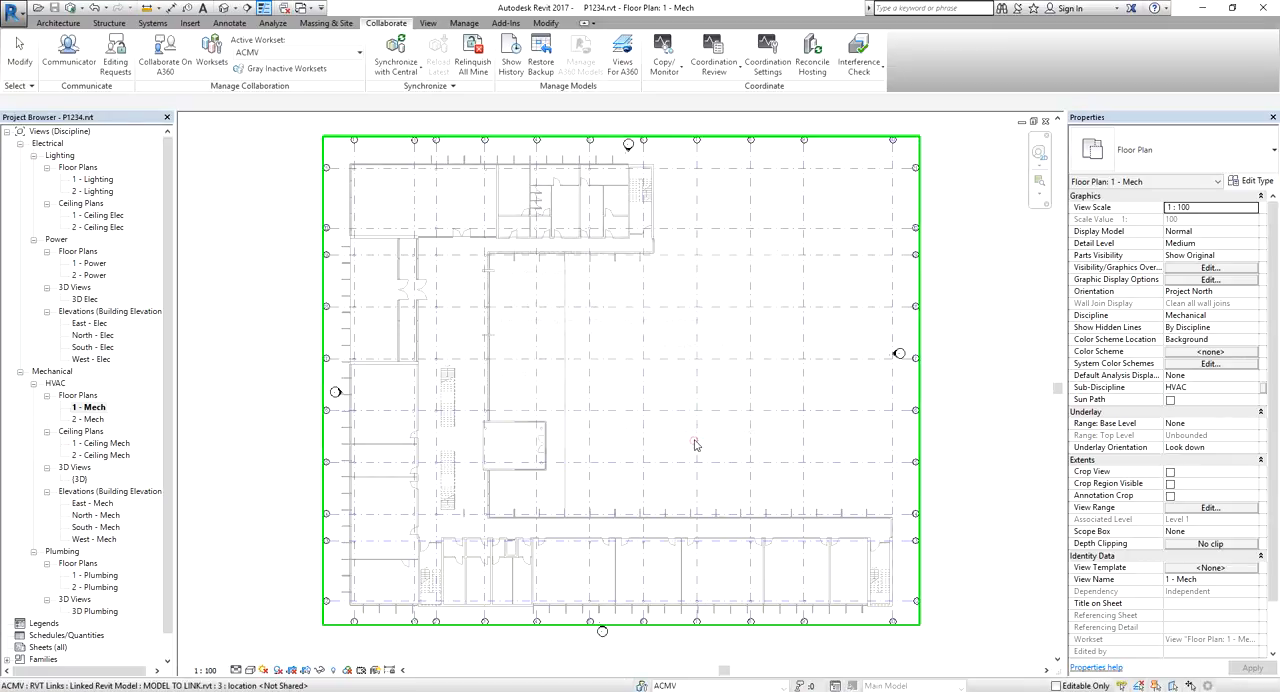
Check the worksets' ownership and synchronize with central, relinquishing the user-created worksets
left_click(211, 48)
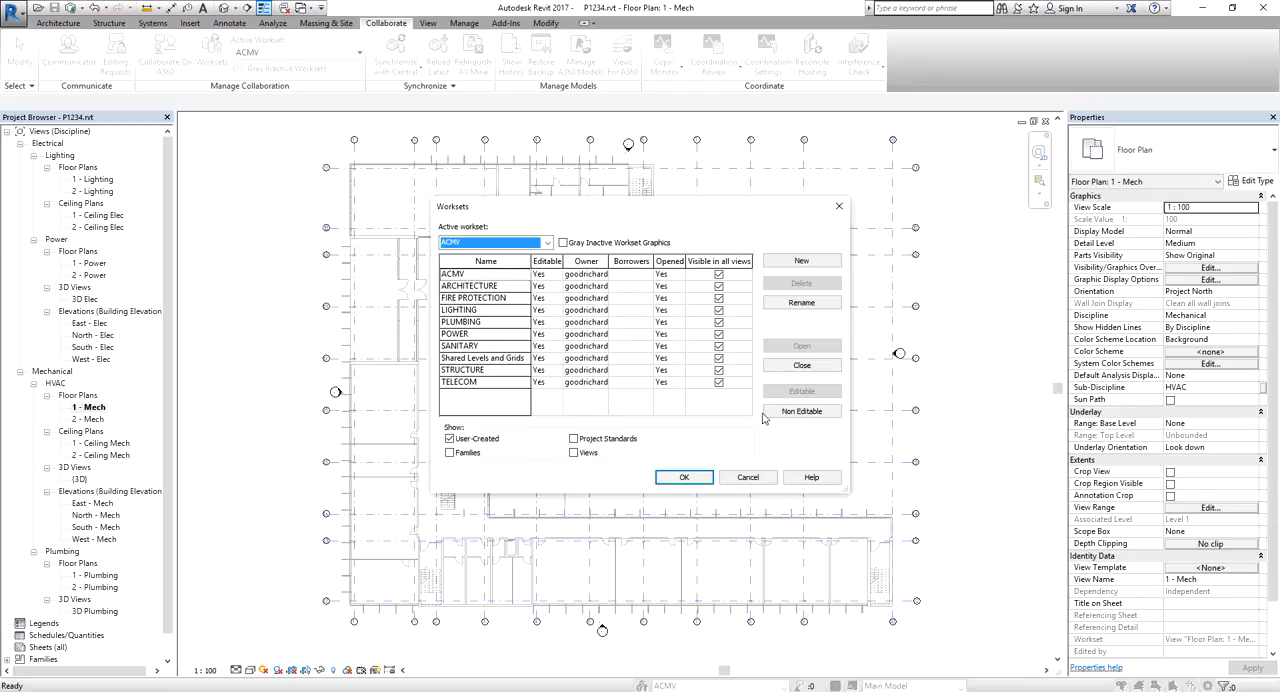
left_click(750, 478)
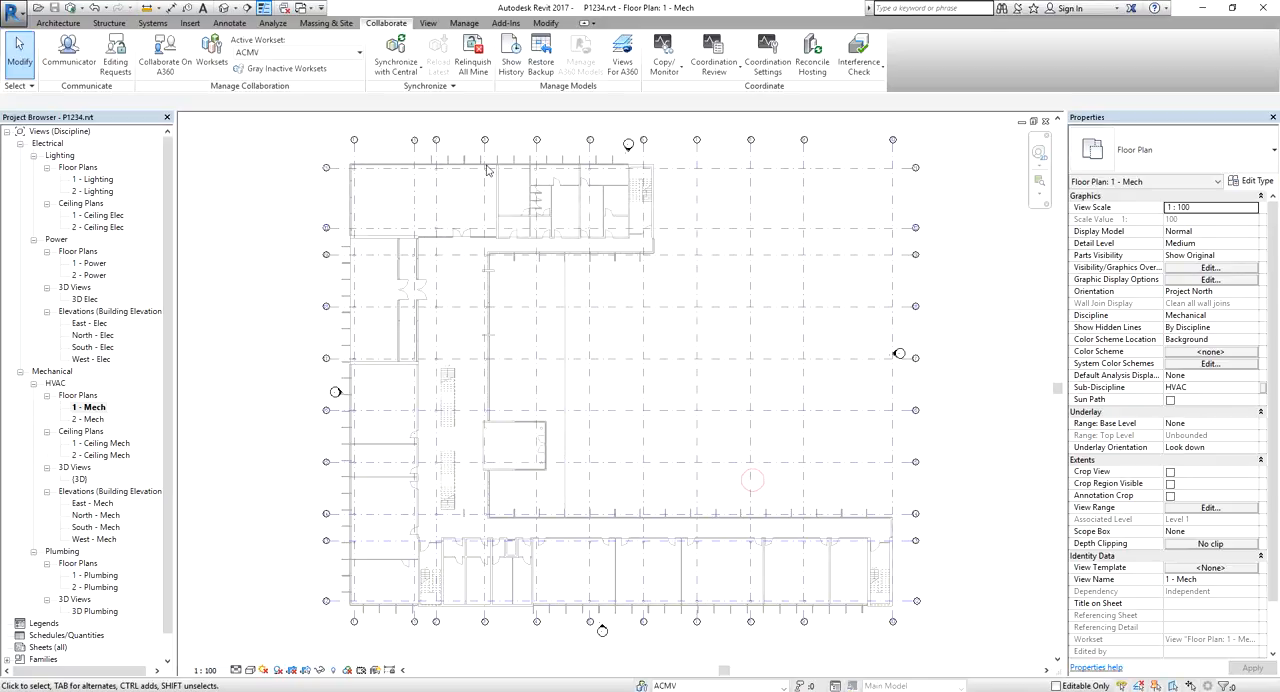
left_click(405, 72)
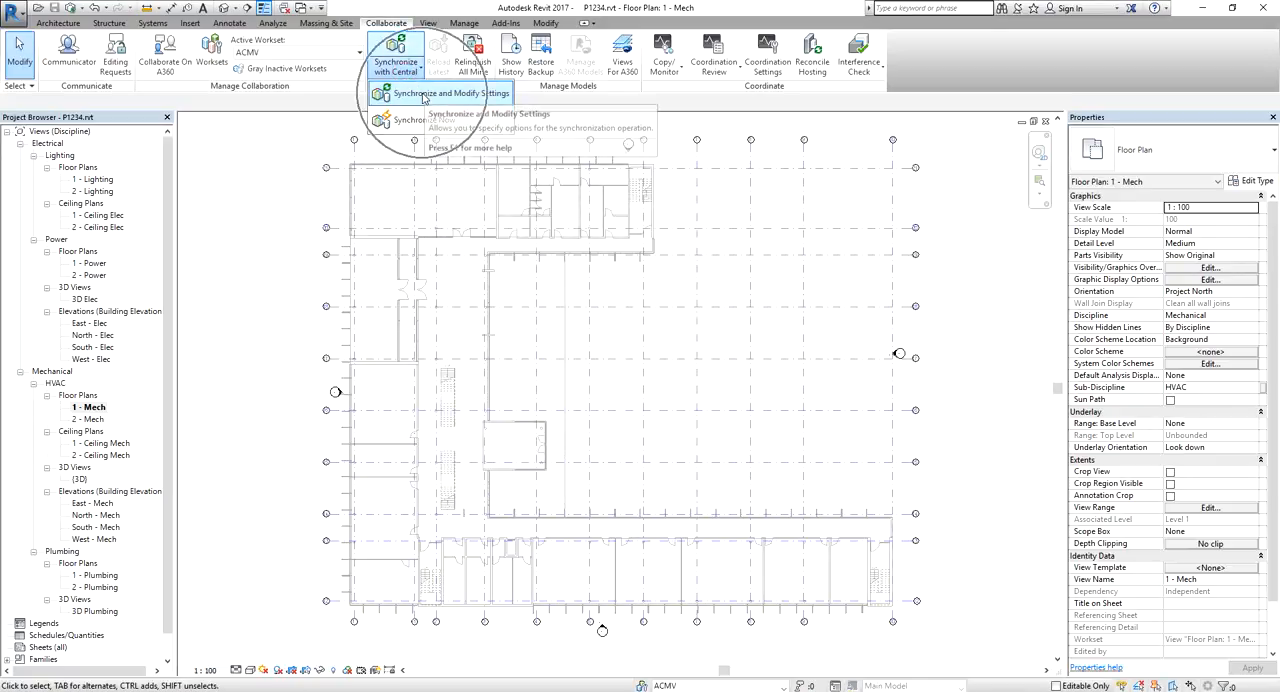
left_click(423, 95)
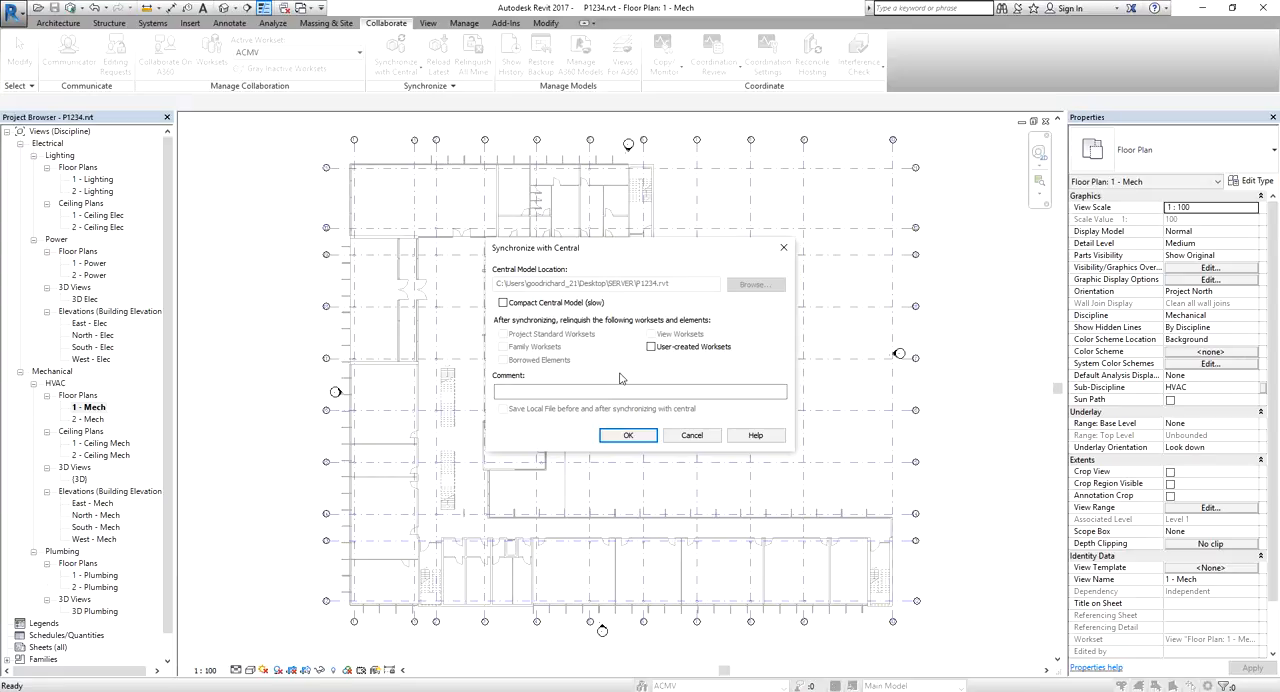
left_click(652, 347)
left_click(629, 437)
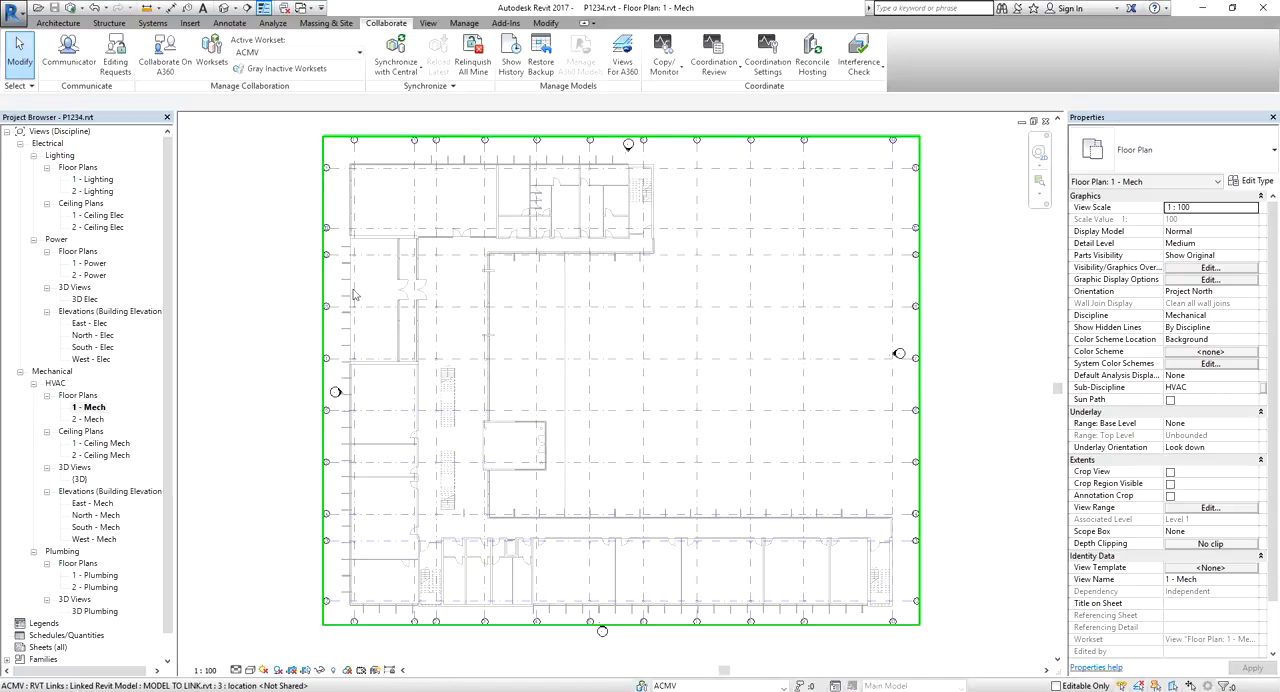
Check the editable status of the worksets and close the project's open floor plan and South - Mech elevation views
left_click(212, 52)
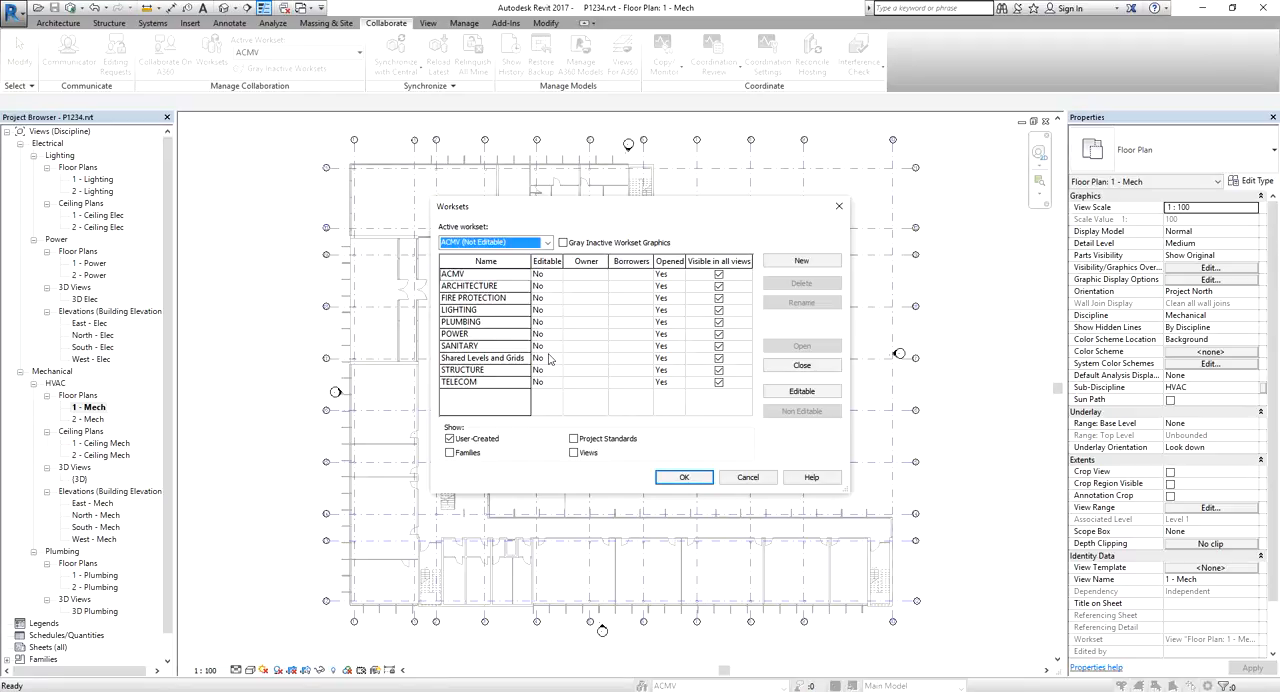
left_click(686, 477)
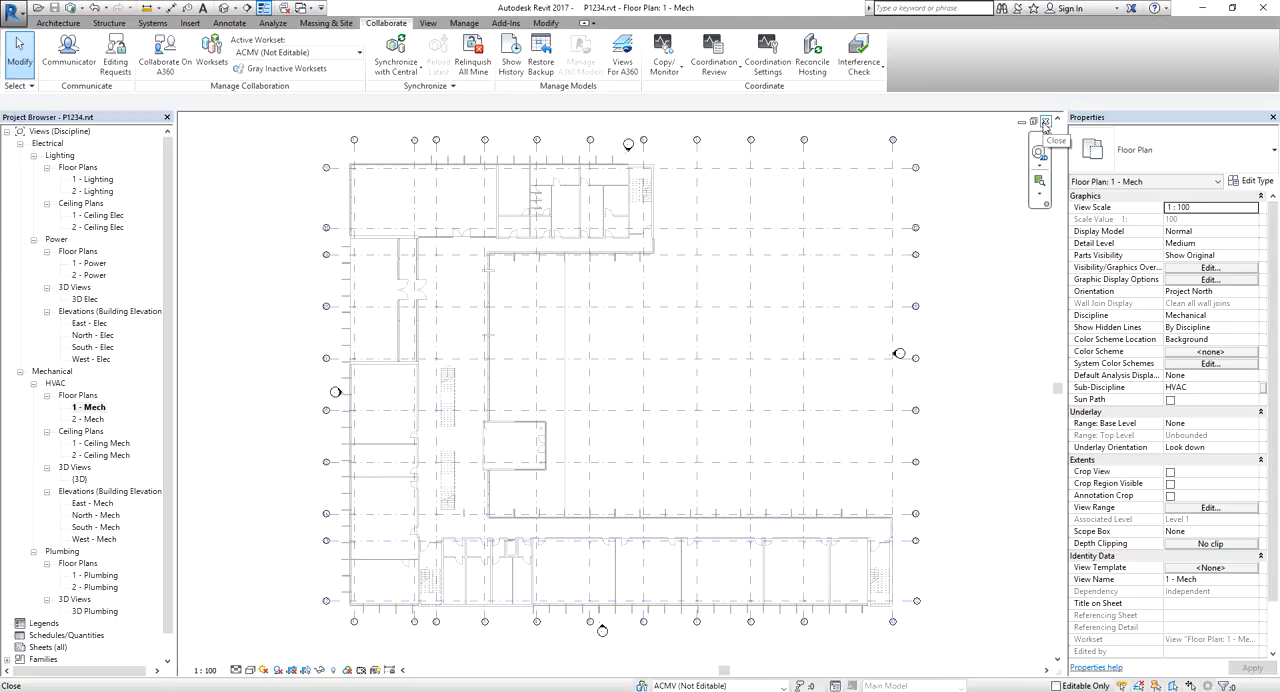
left_click(1045, 122)
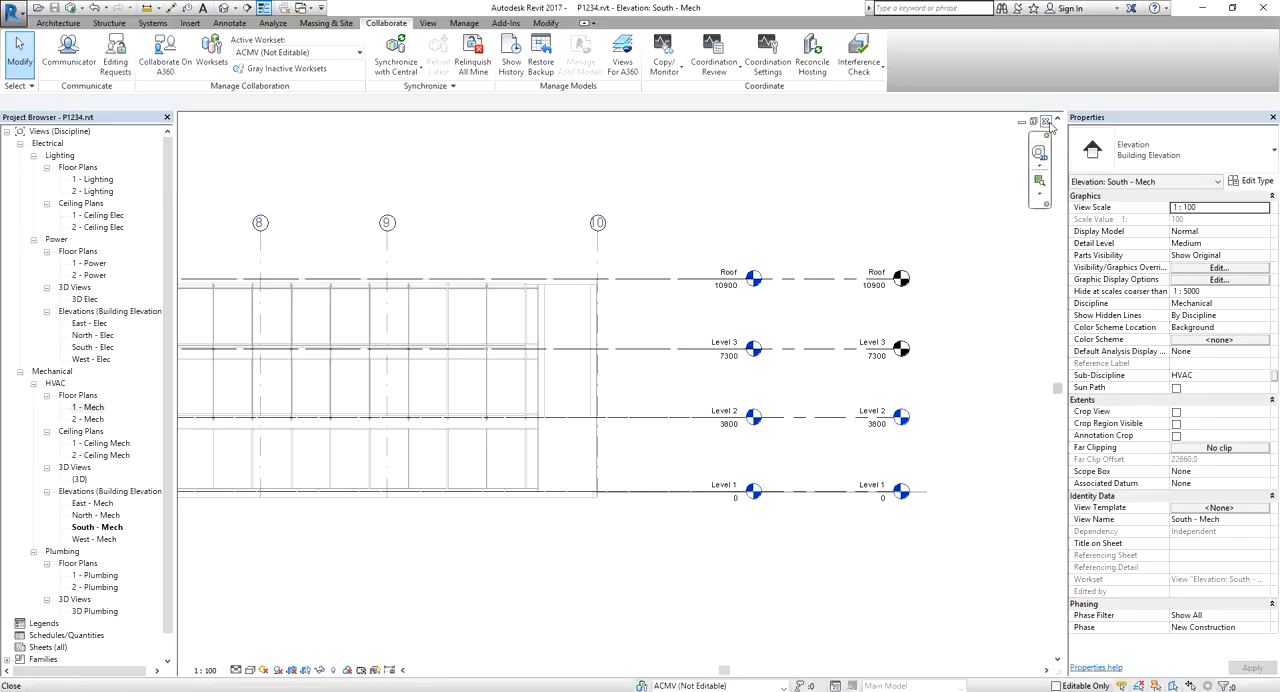
left_click(1045, 121)
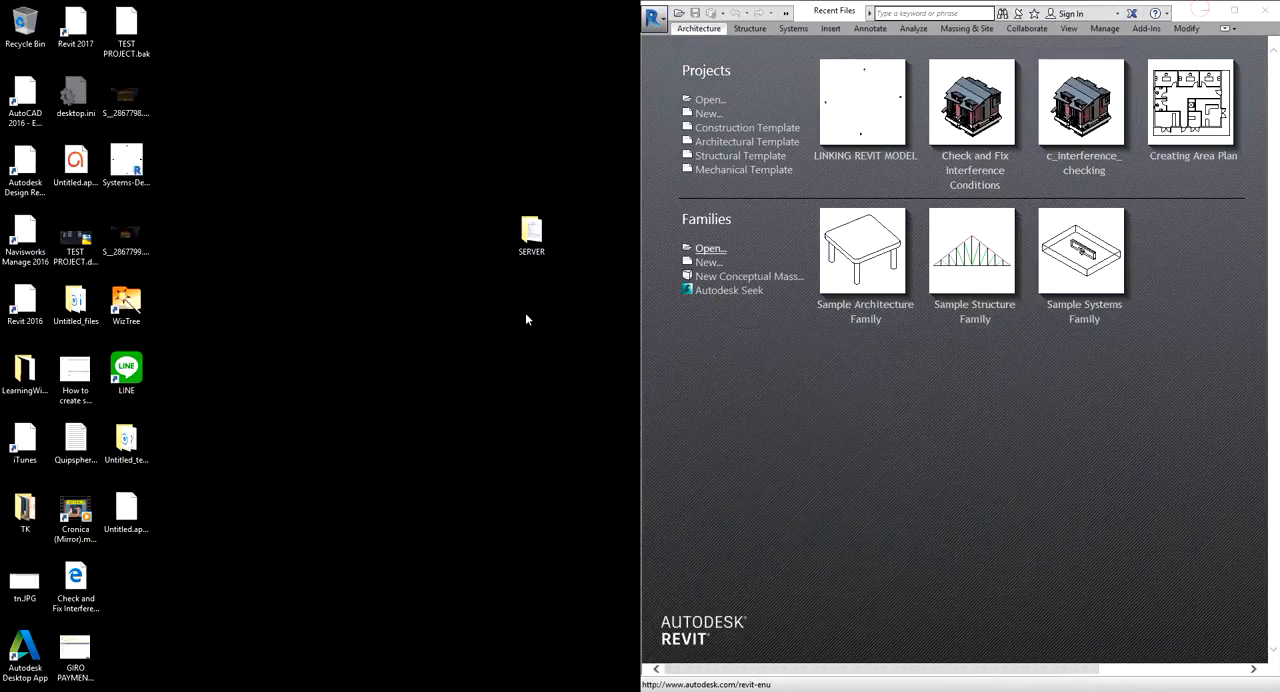
Switch to the desktop and examine the central file and backup folder inside the SERVER folder
left_click(426, 181)
double_click(533, 232)
left_click(443, 281)
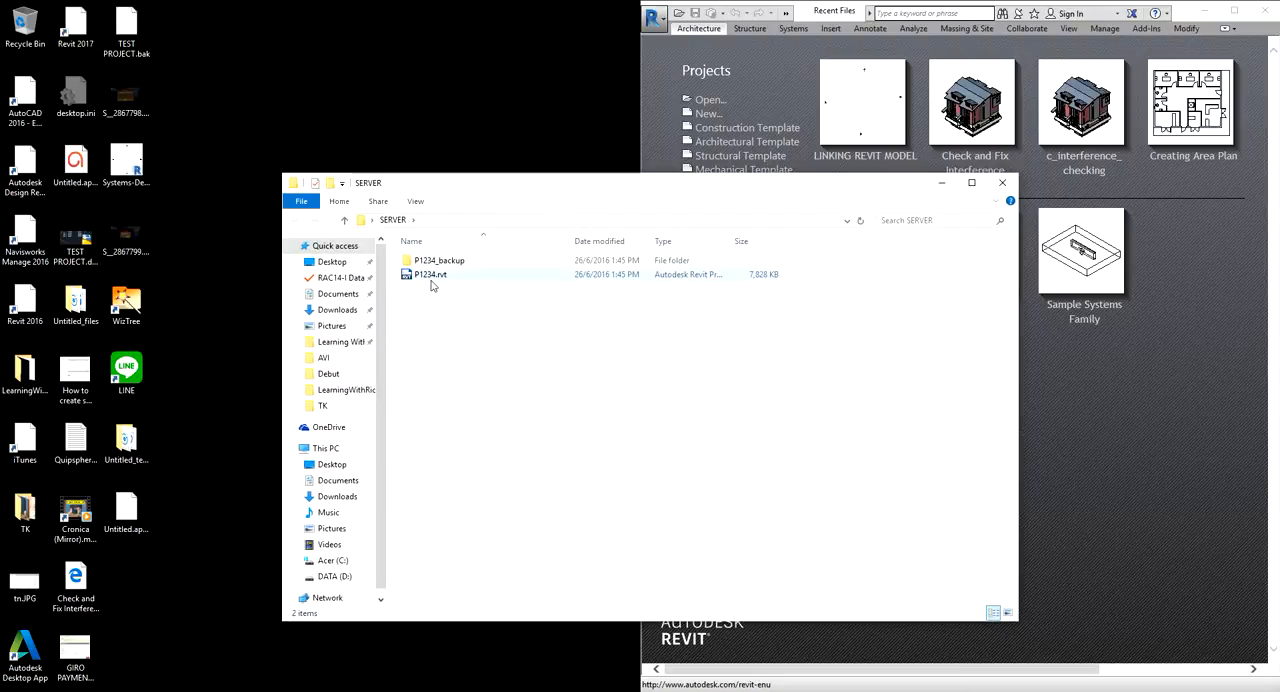
left_click(971, 182)
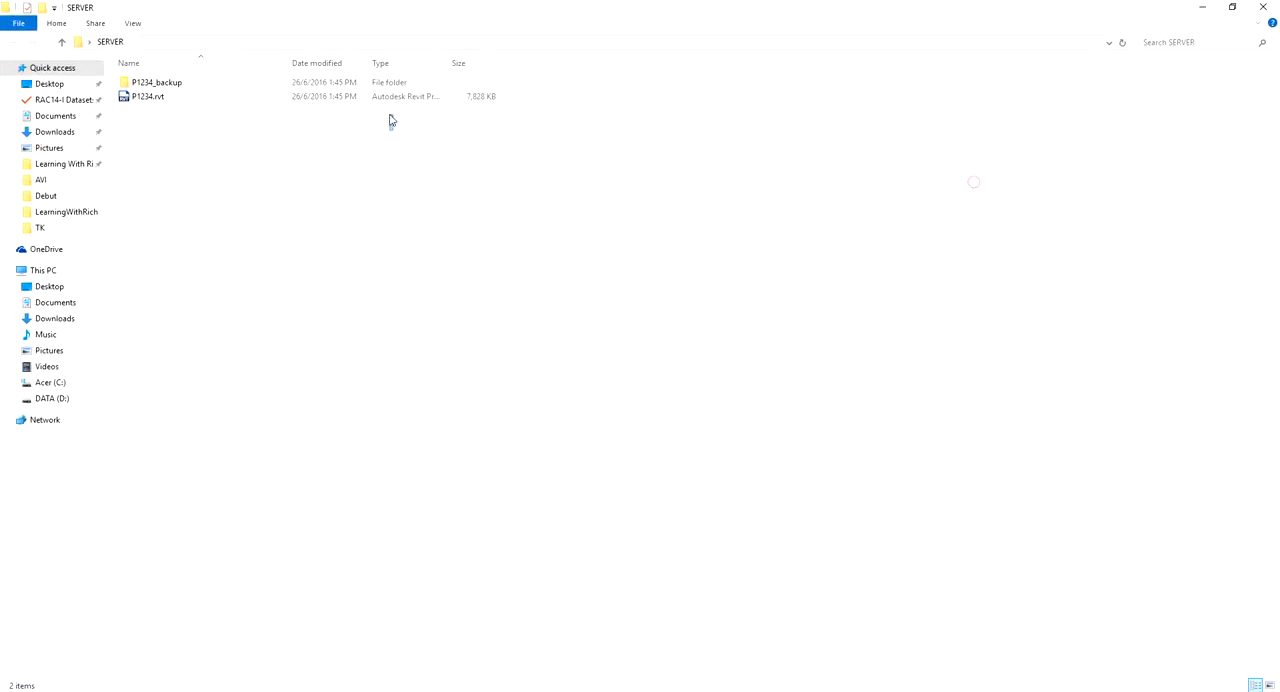
left_click(145, 100)
left_click(1205, 11)
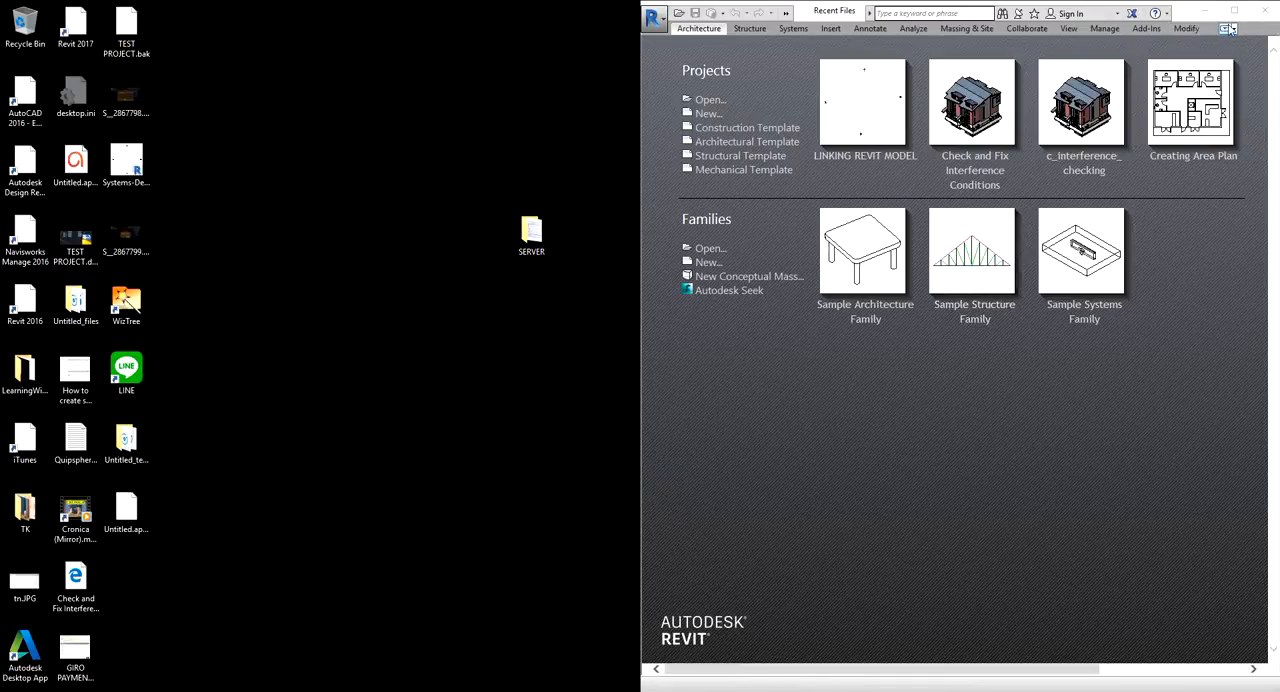
Switch to the Revit start window and select P1234.rvt from the desktop's SERVER folder as the project to open
left_click(1234, 10)
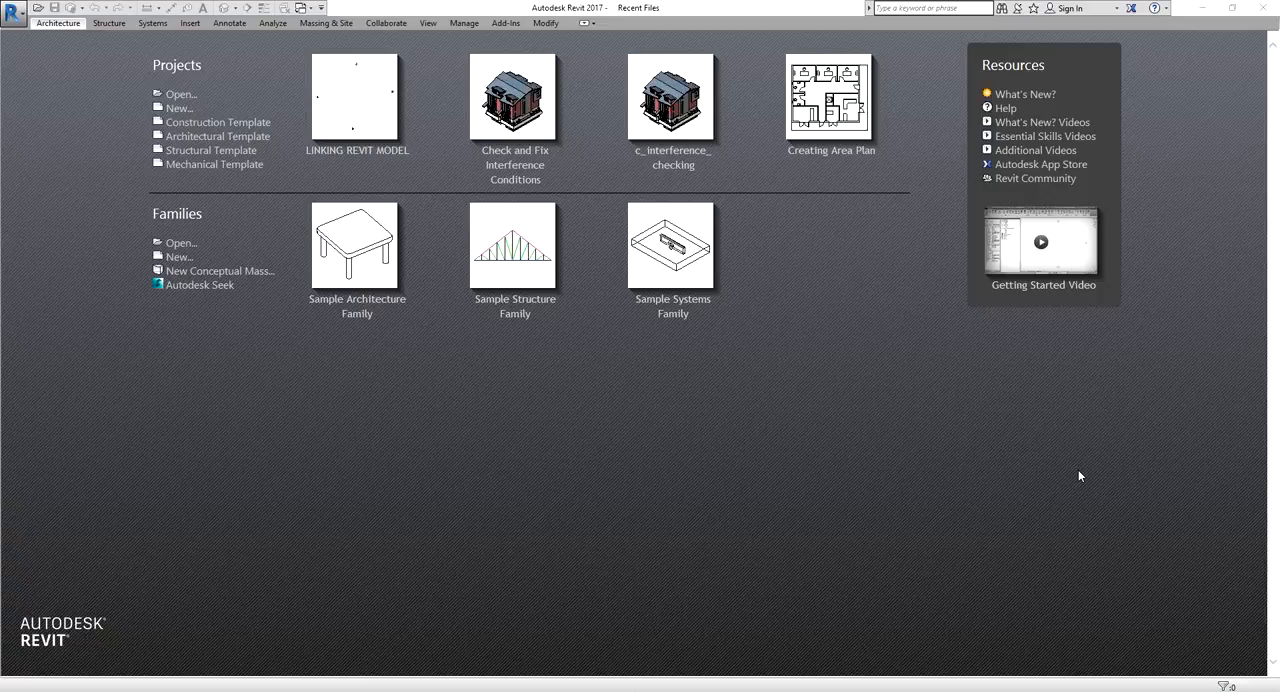
left_click(181, 95)
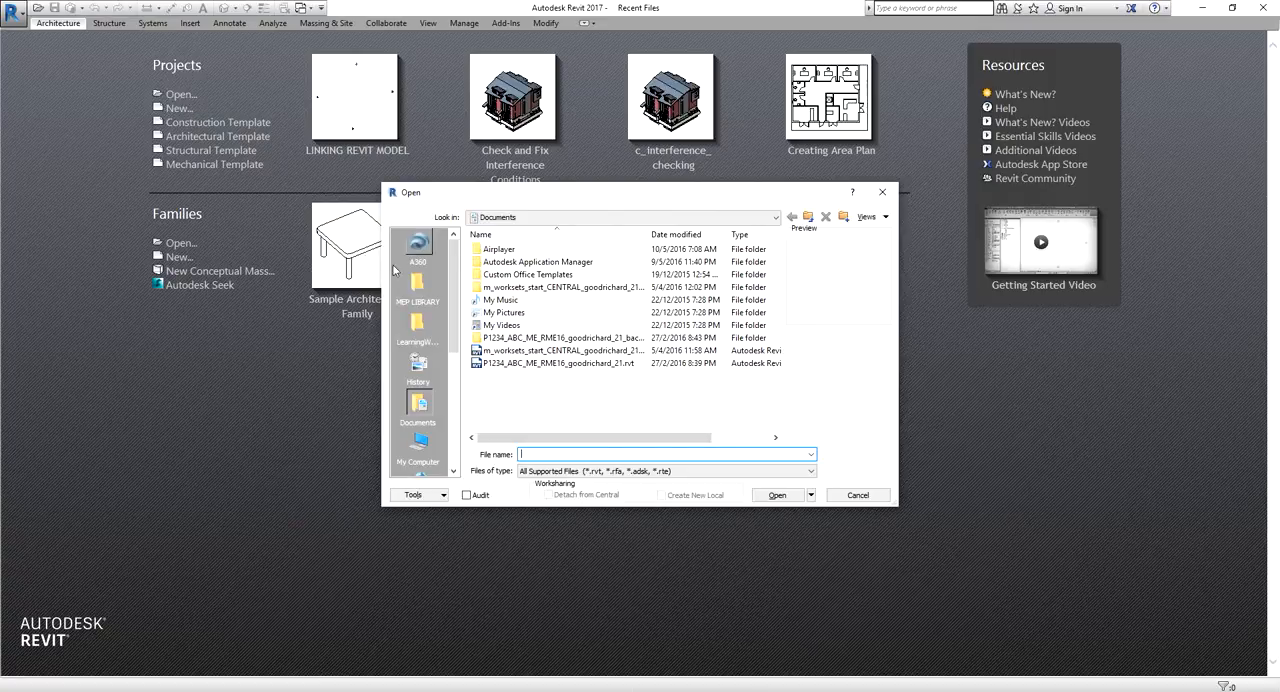
left_click(500, 218)
left_click(499, 233)
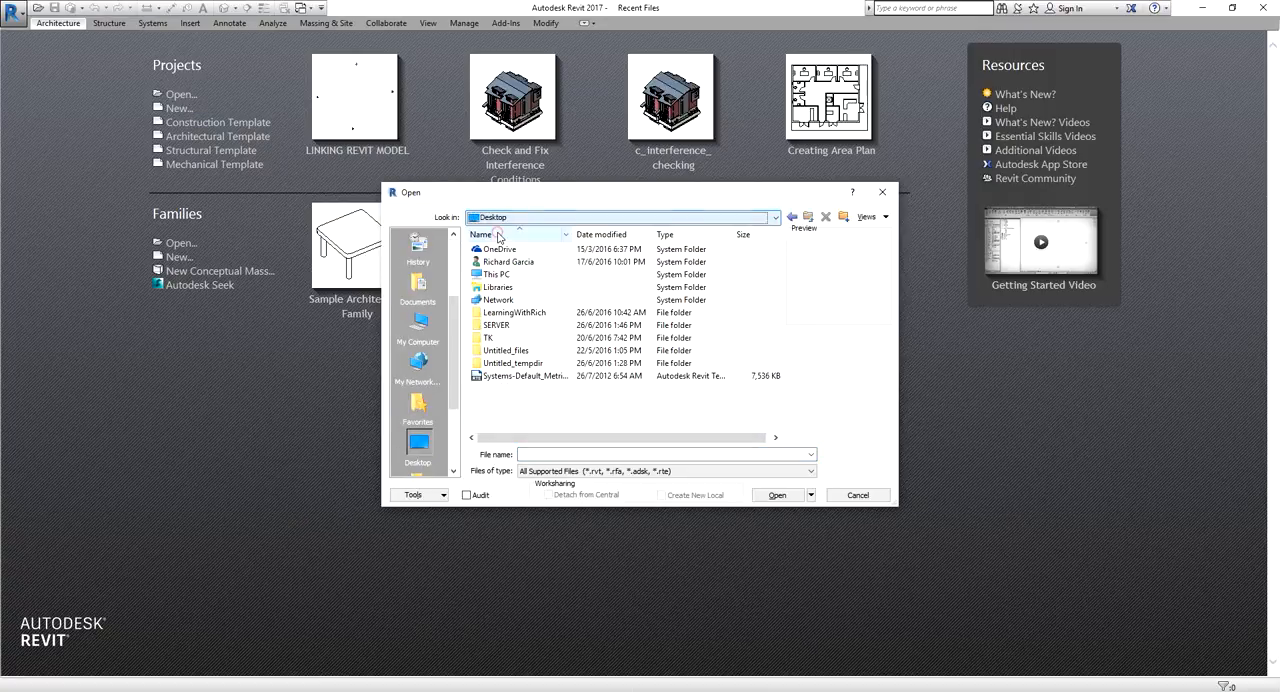
double_click(496, 326)
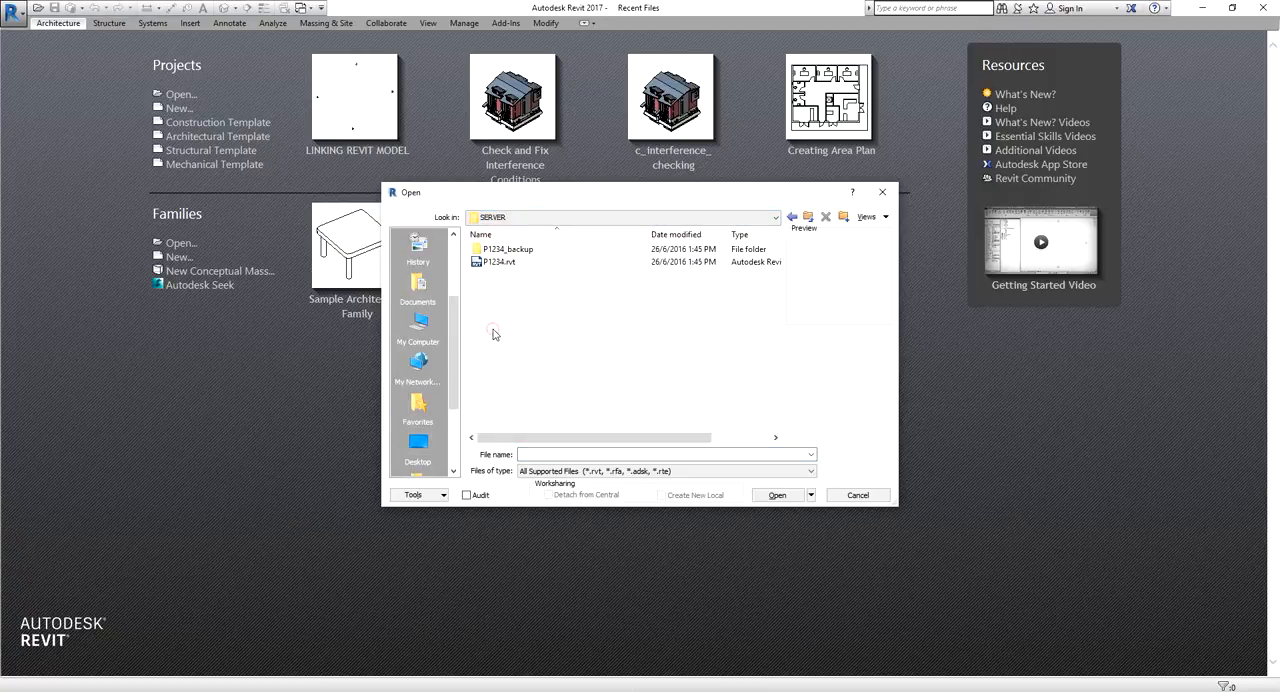
left_click(480, 264)
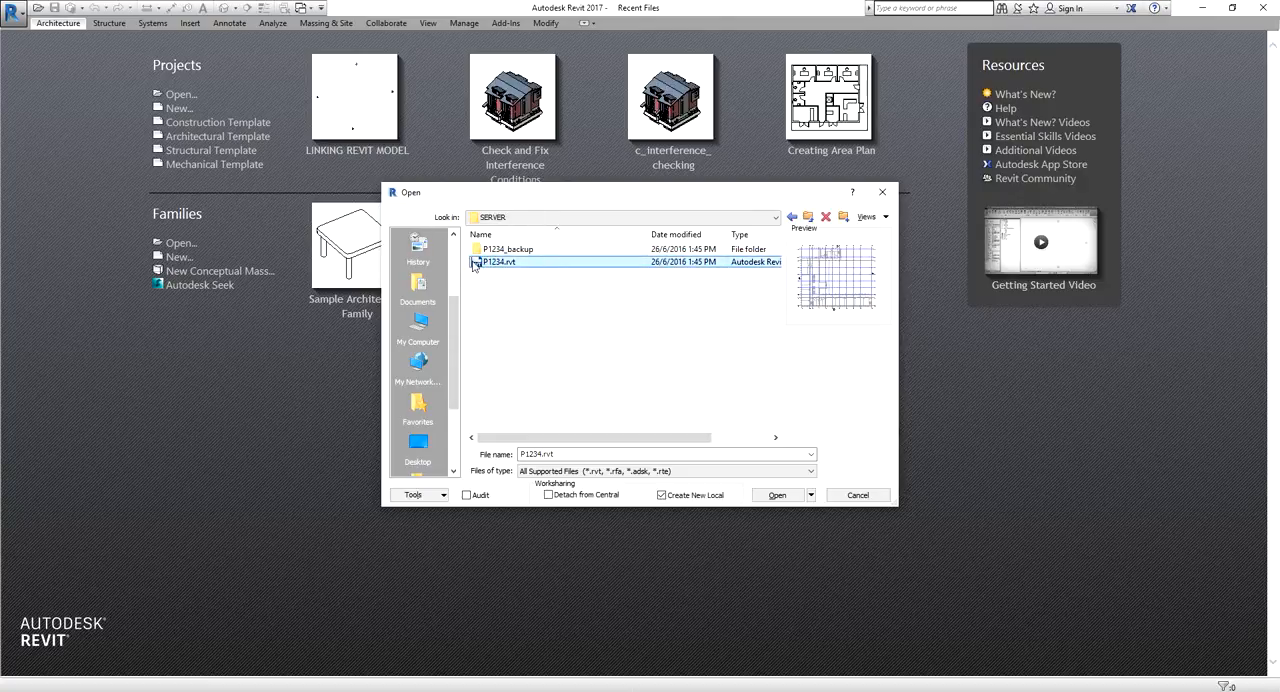
key("ctrl")
key("ctrl")
left_click(775, 497)
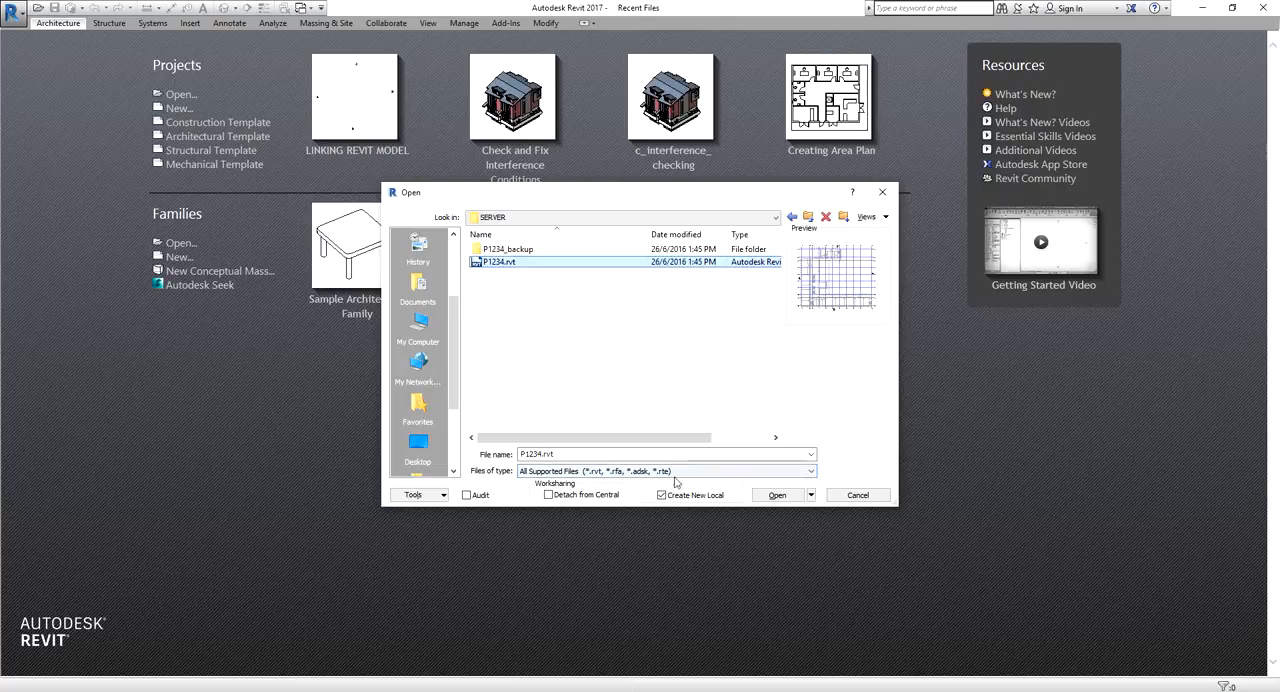
key("ctrl")
key("ctrl")
key("ctrl")
key("ctrl")
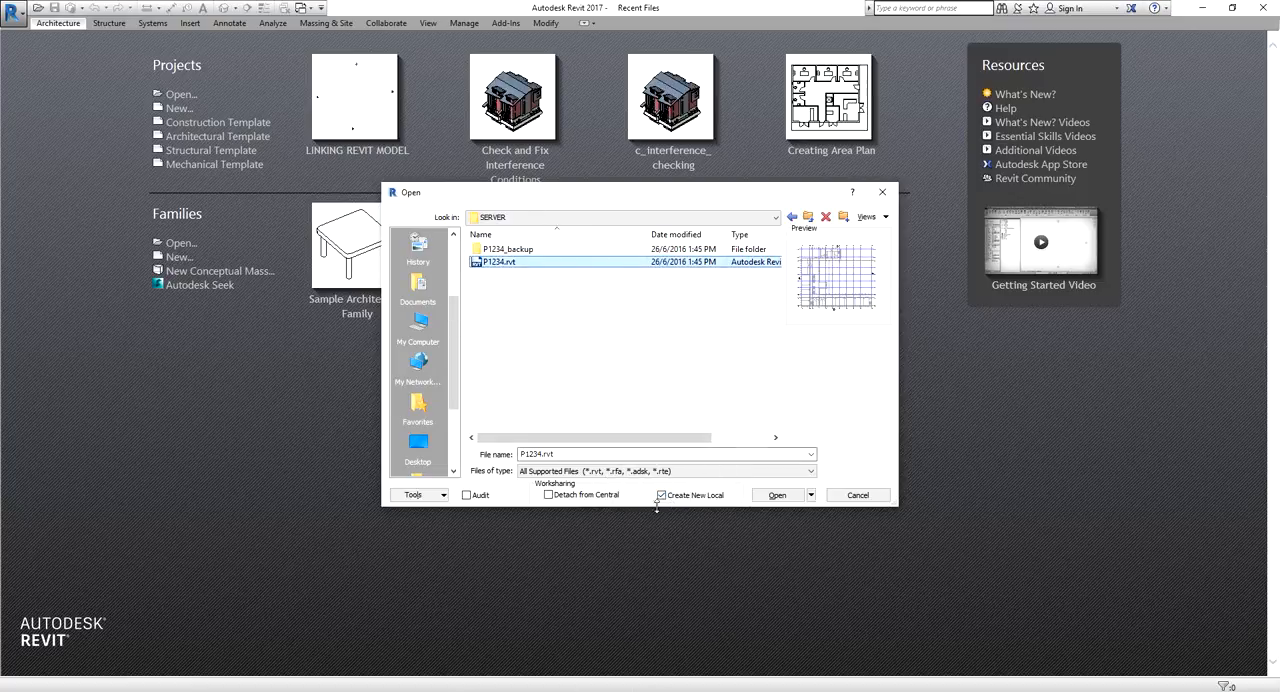
left_click(661, 495)
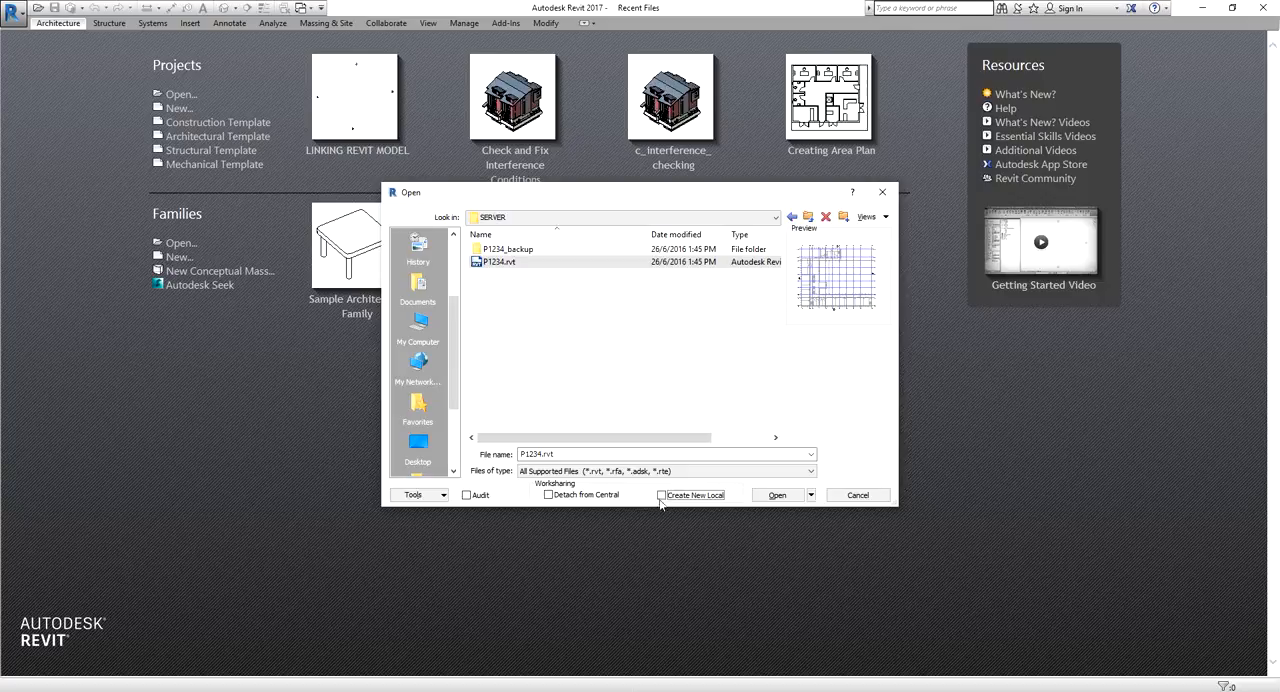
key("ctrl")
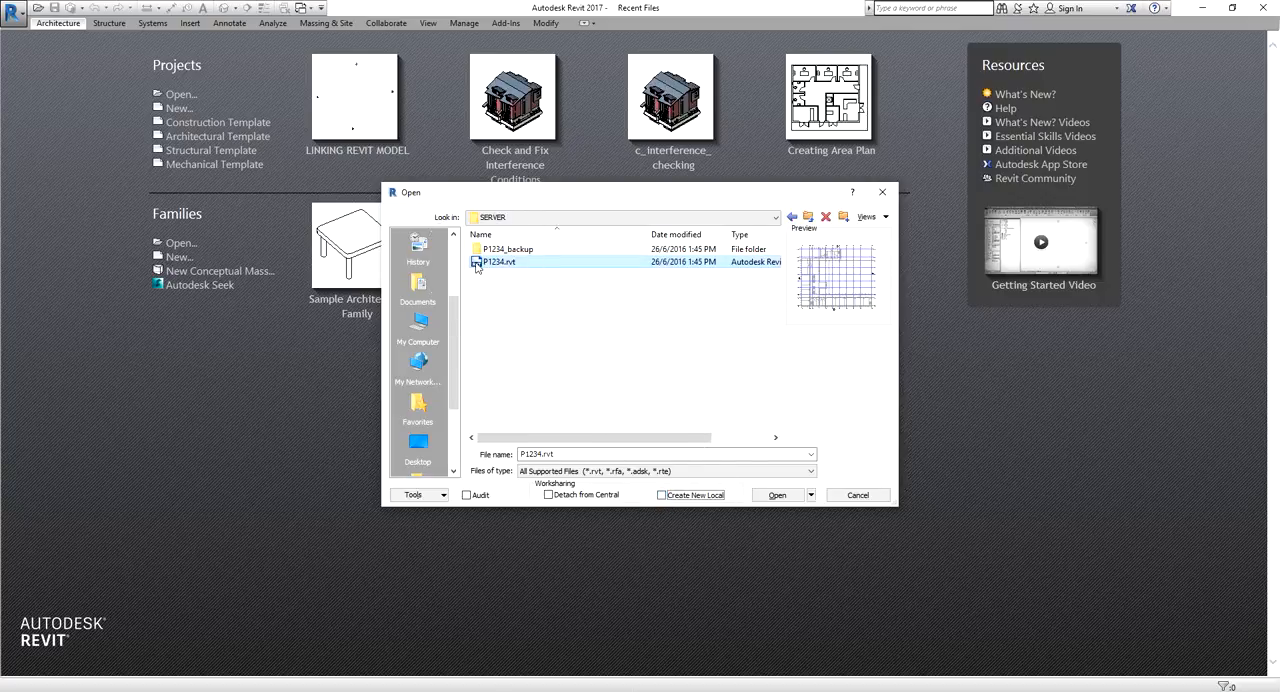
key("ctrl")
key("ctrl")
left_click(661, 495)
left_click(661, 496)
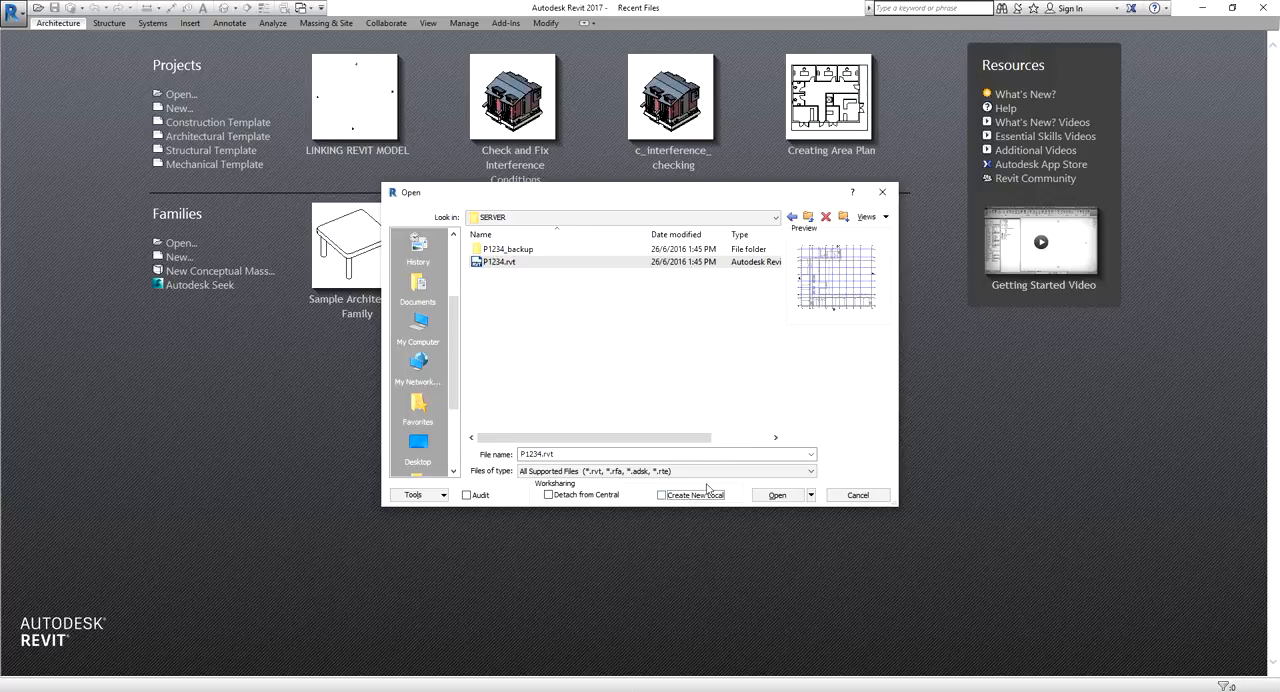
left_click(661, 495)
left_click(662, 495)
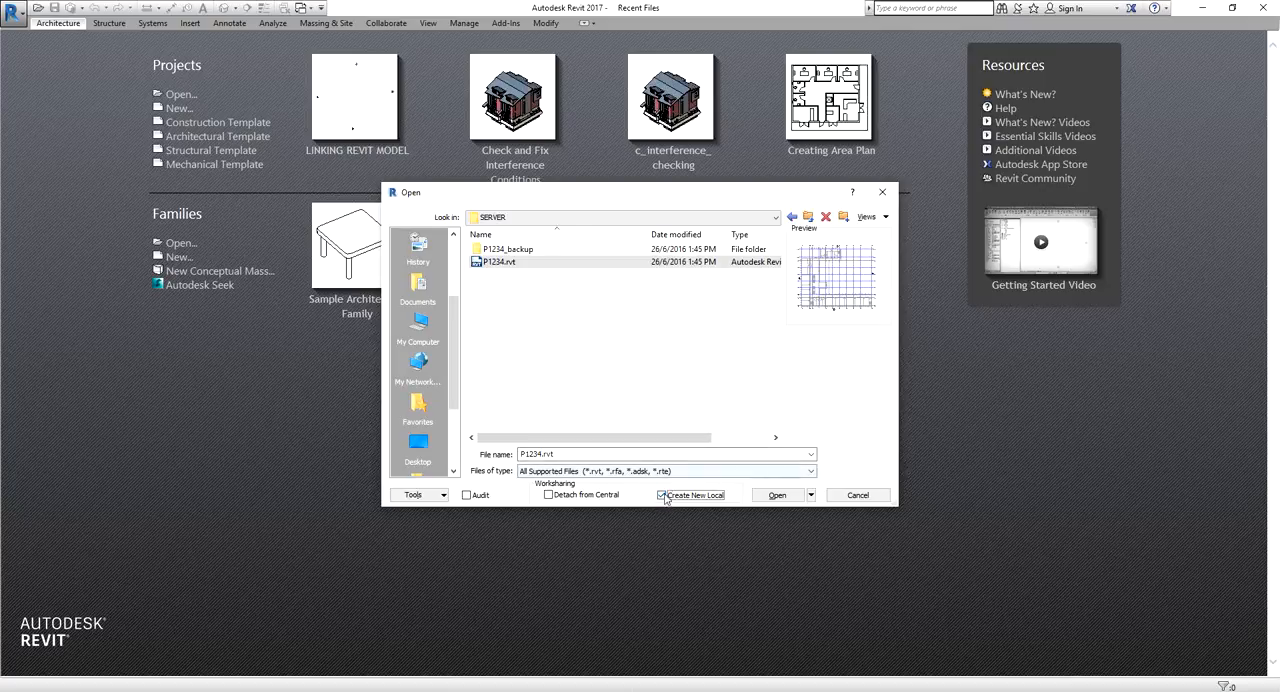
left_click(661, 495)
left_click(506, 263)
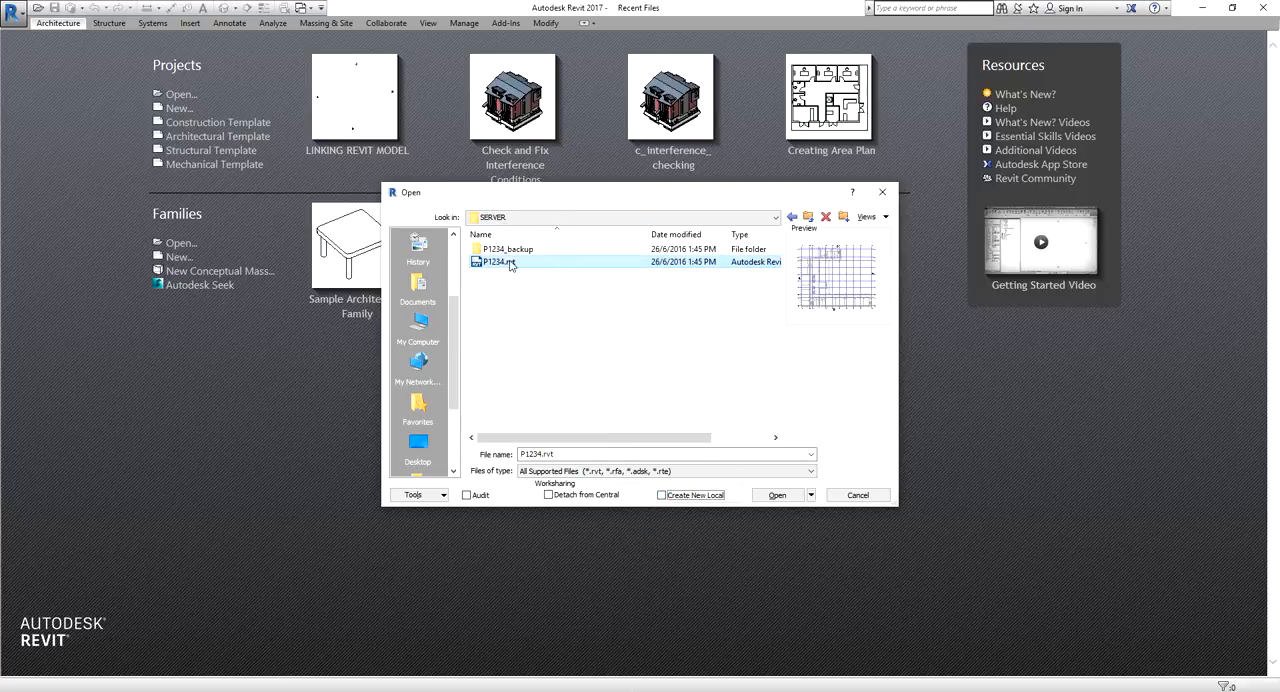
Open P1234.rvt as a new local copy with all of its user-created worksets opened
left_click(661, 495)
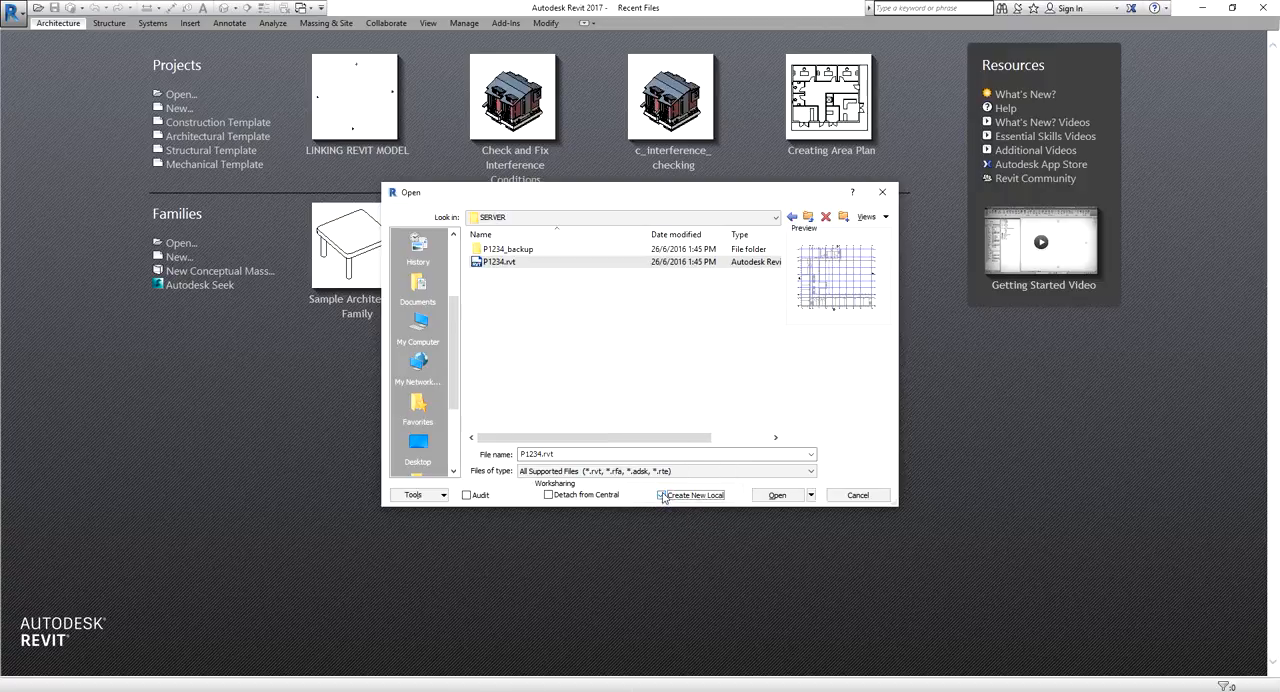
left_click(769, 494)
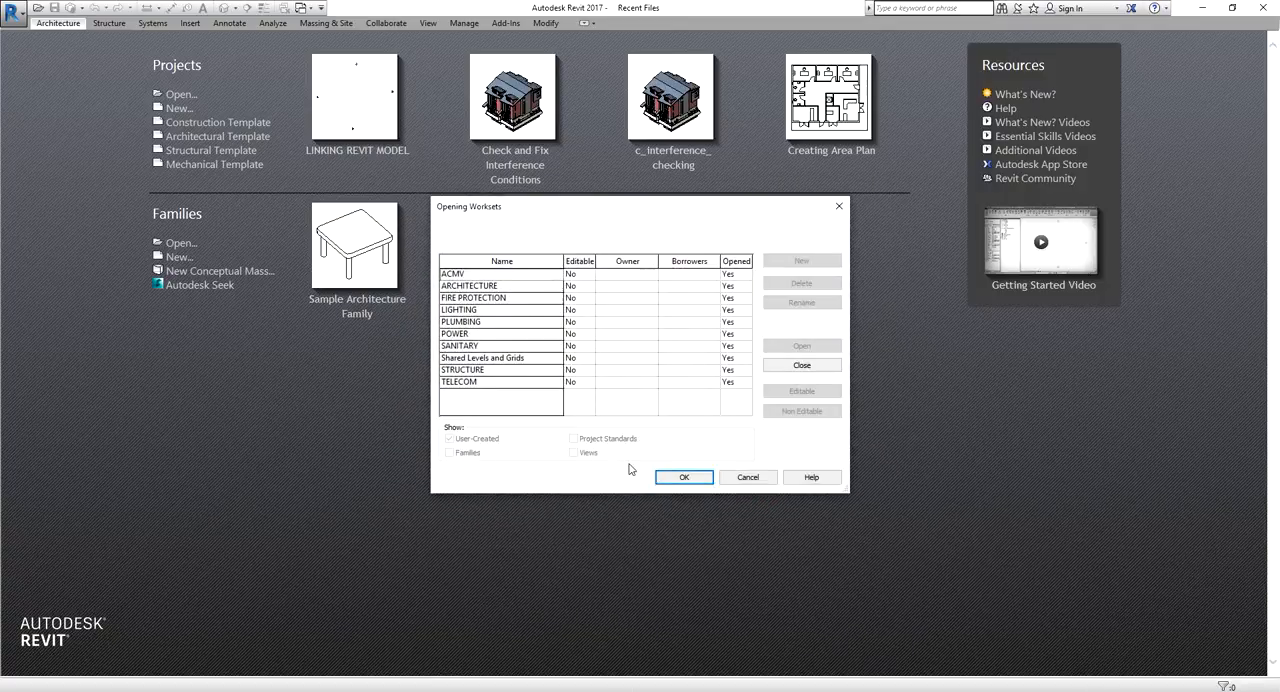
left_click_drag(617, 212, 582, 193)
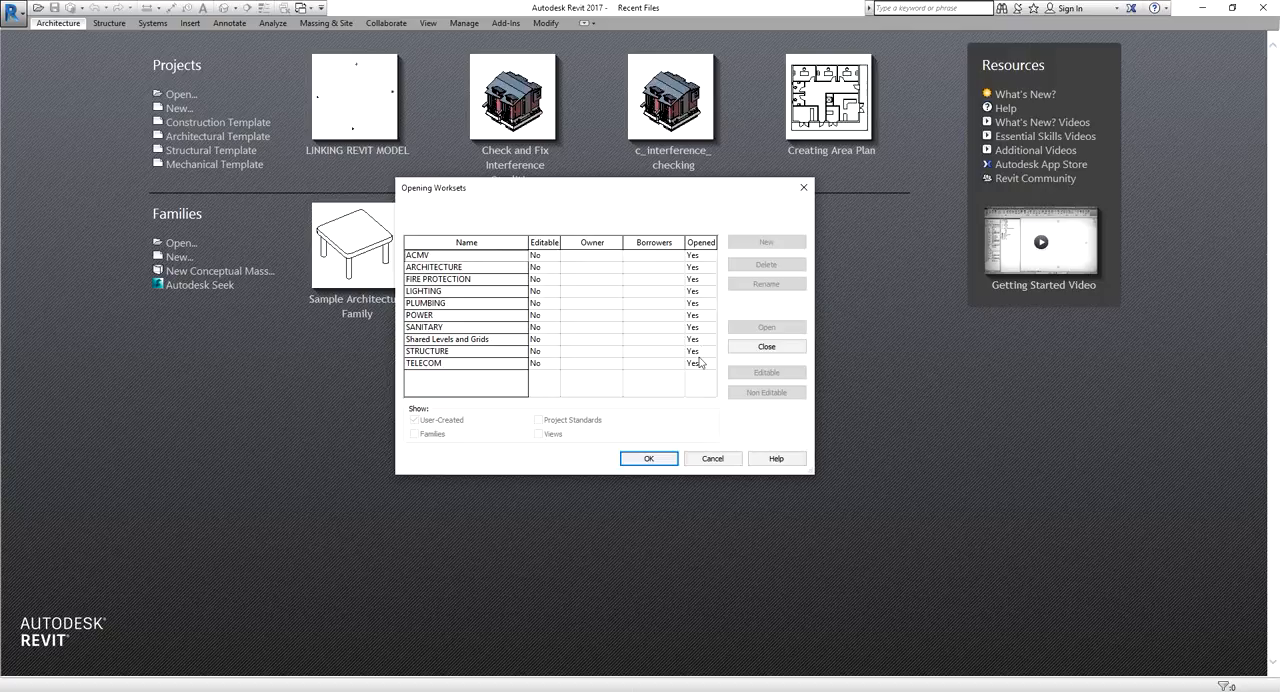
left_click(650, 459)
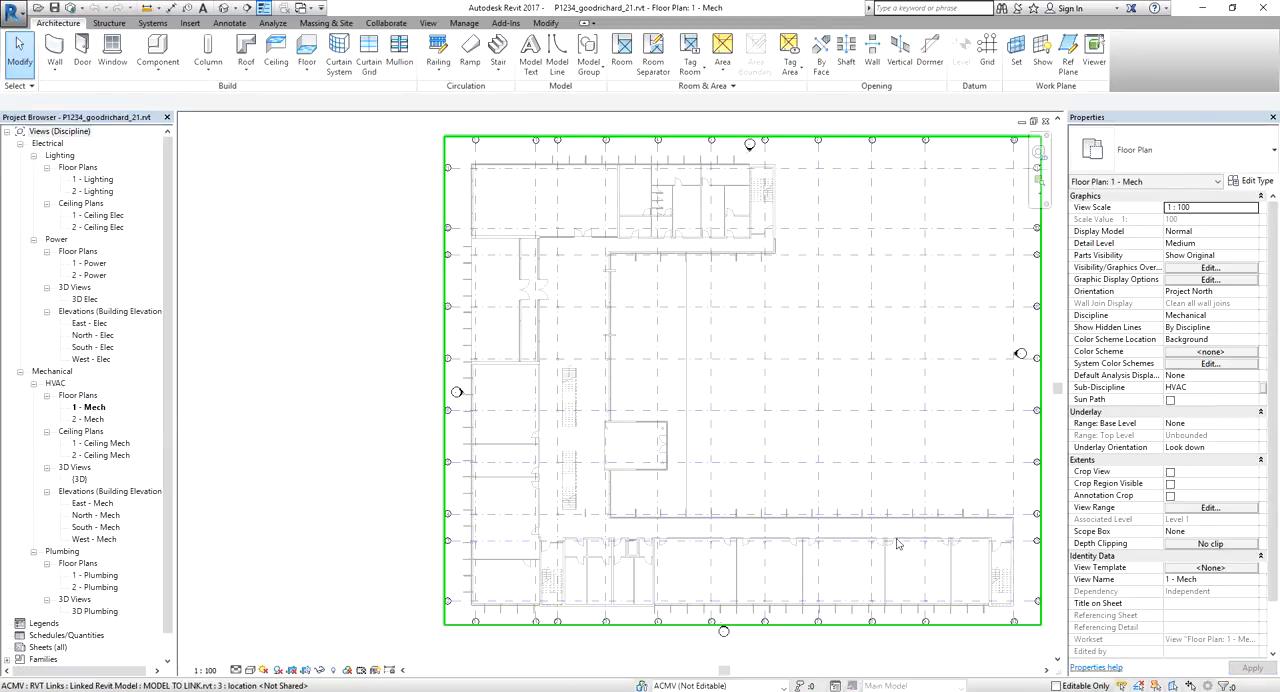
Place four 600 x 600 M_Supply Diffuser air terminals at a 2100 offset in two aligned rows in the room around grid 9
middle_click_drag(900, 545, 726, 464)
scroll(760, 506, "up", 5)
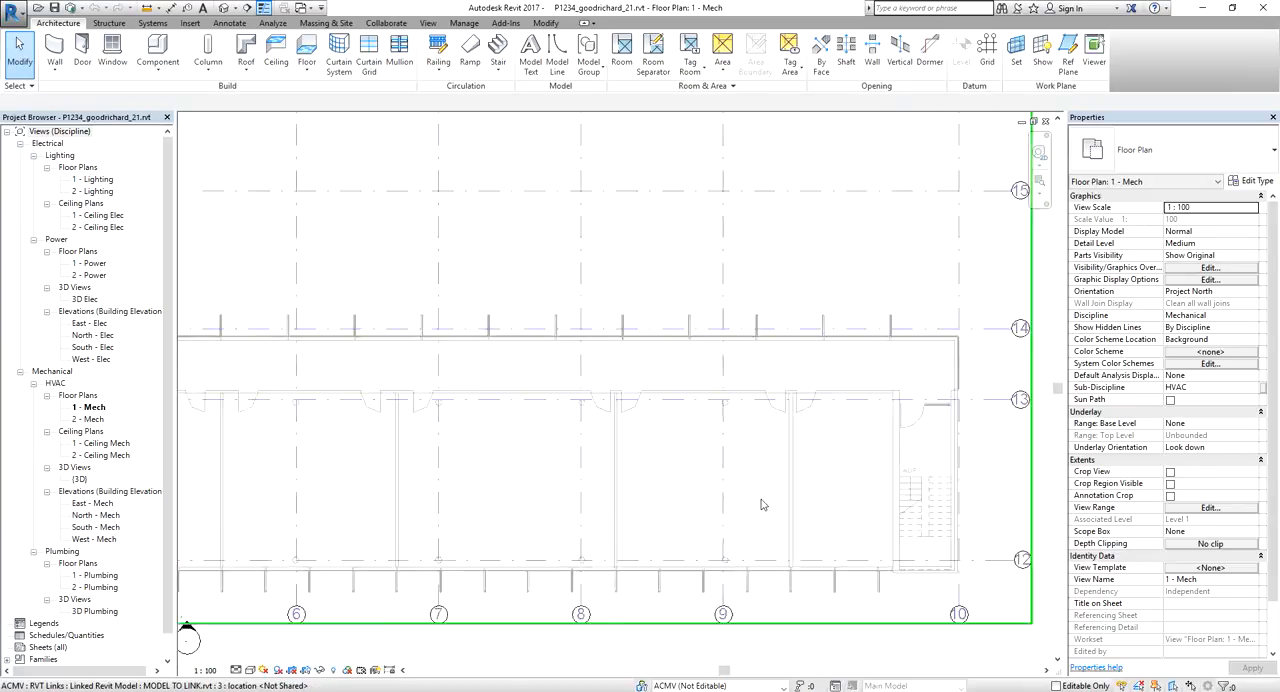
scroll(668, 318, "up", 1)
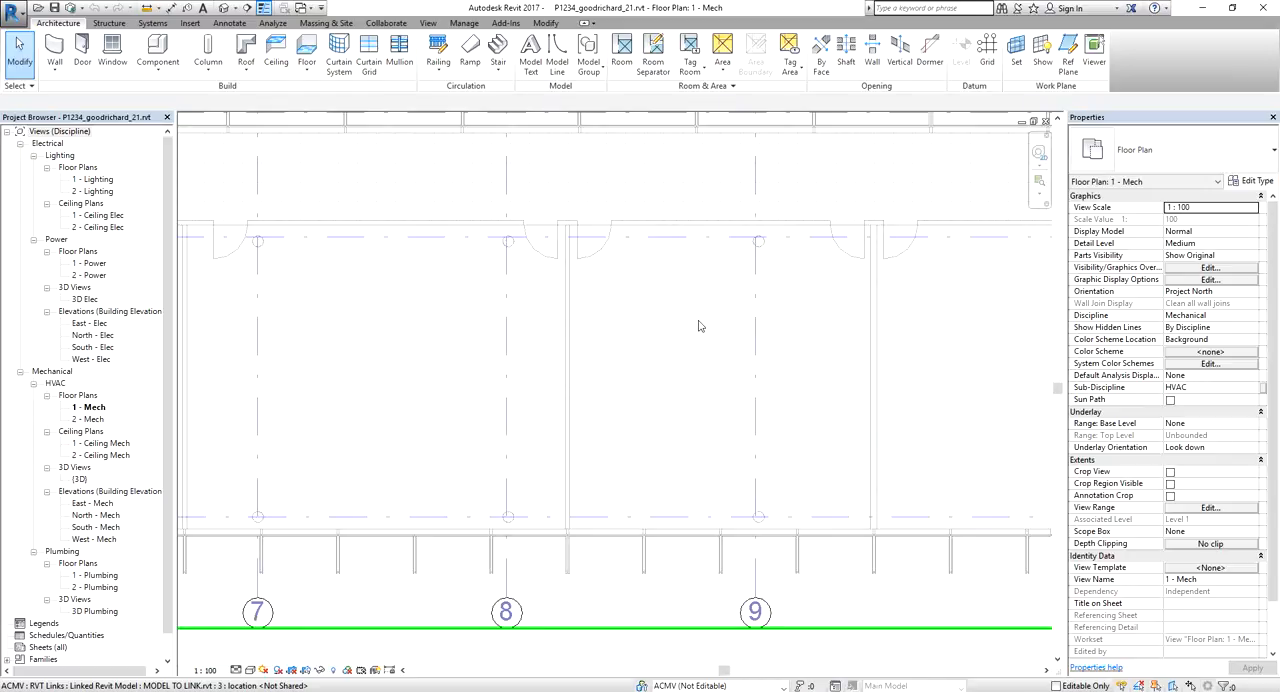
left_click(153, 23)
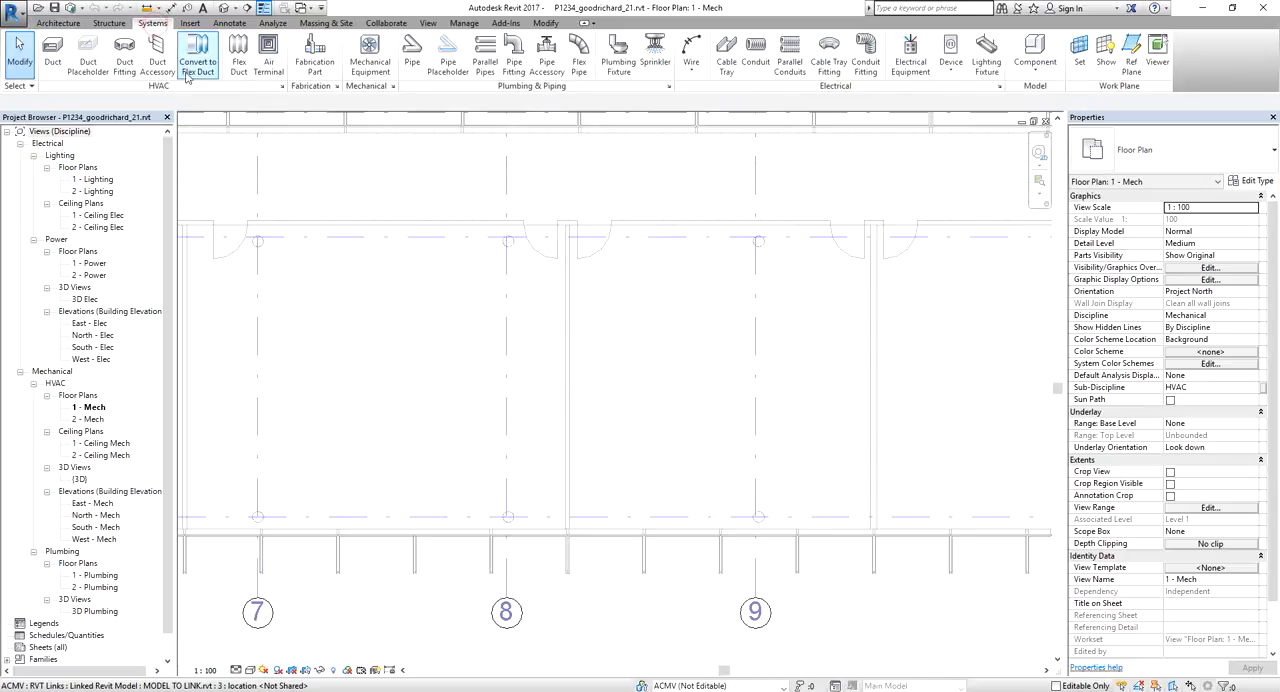
left_click(268, 55)
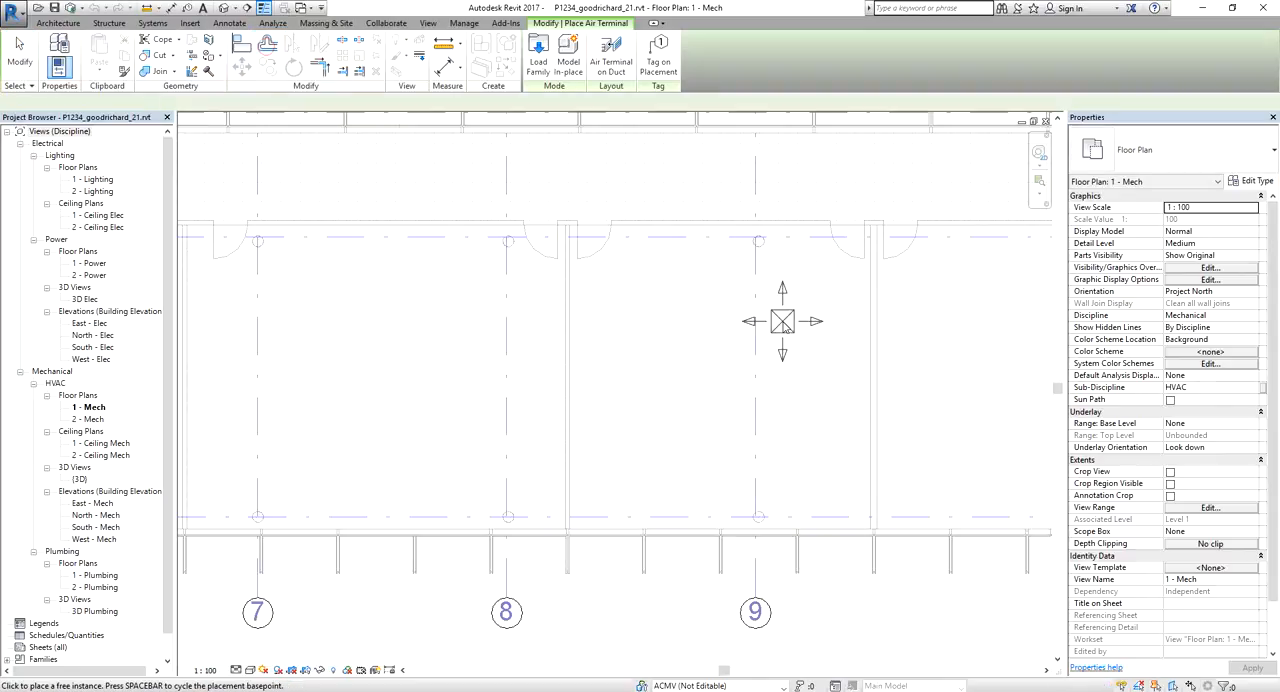
left_click(1205, 231)
type("2")
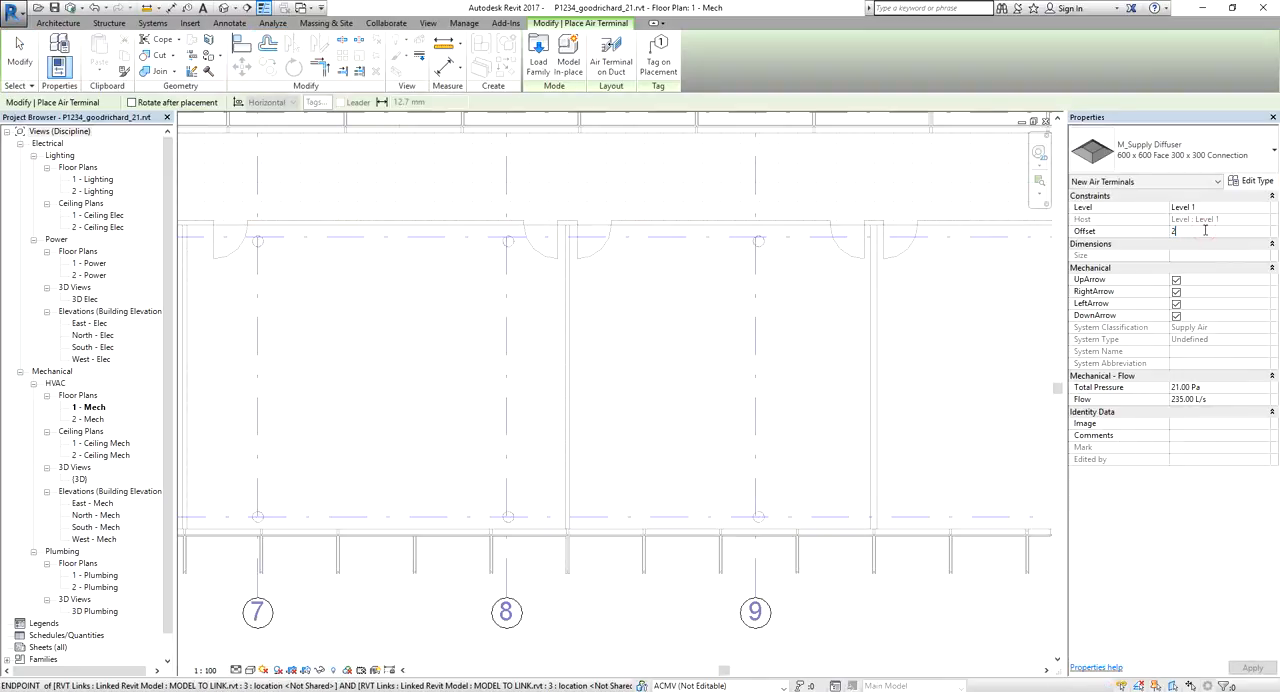
type("100")
key("Return")
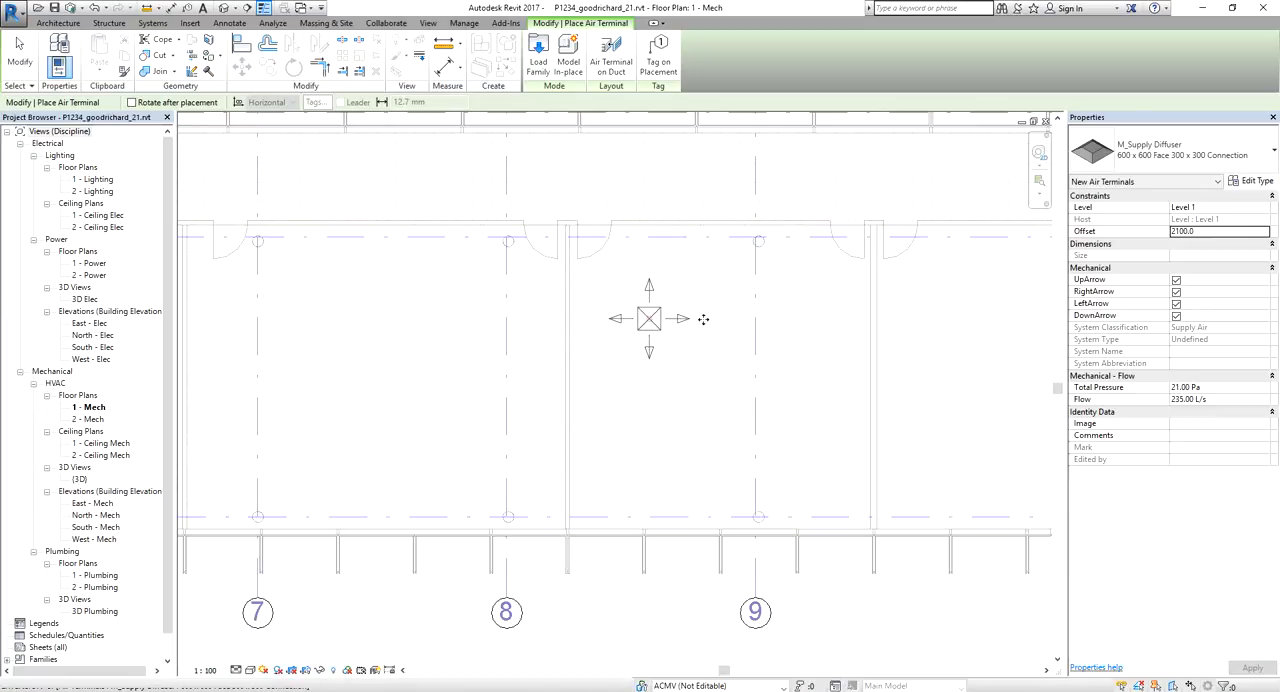
left_click(649, 318)
left_click(801, 318)
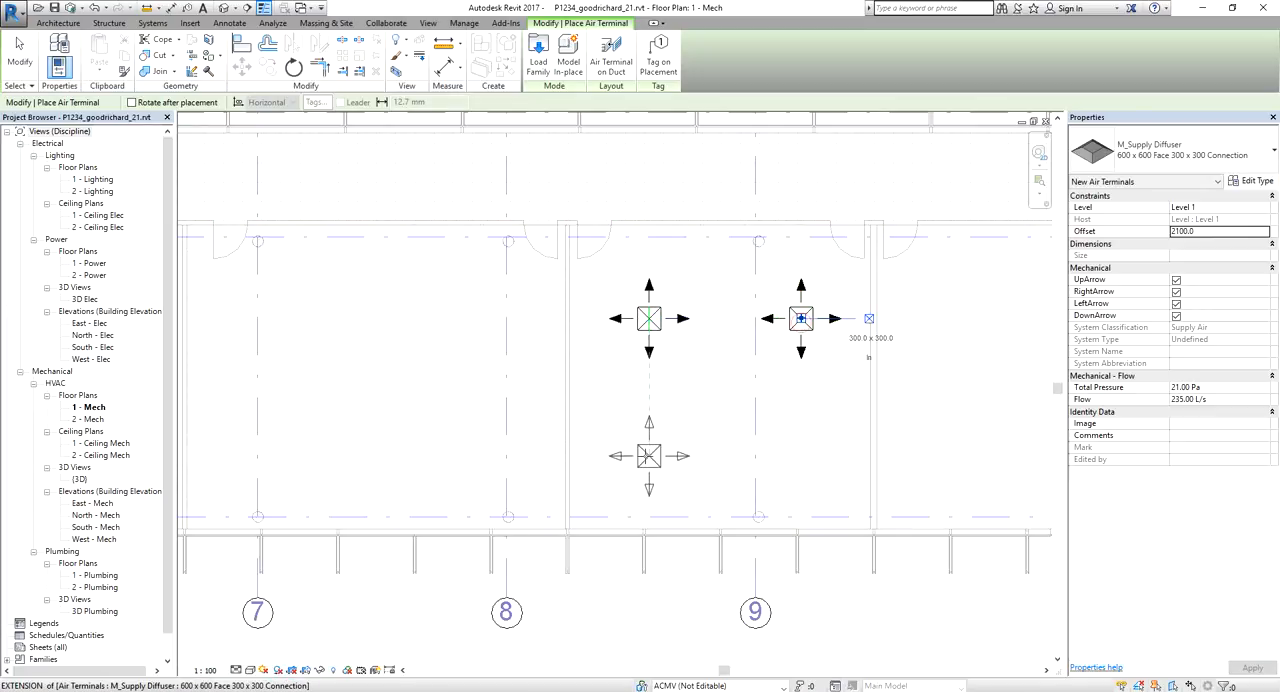
left_click(649, 455)
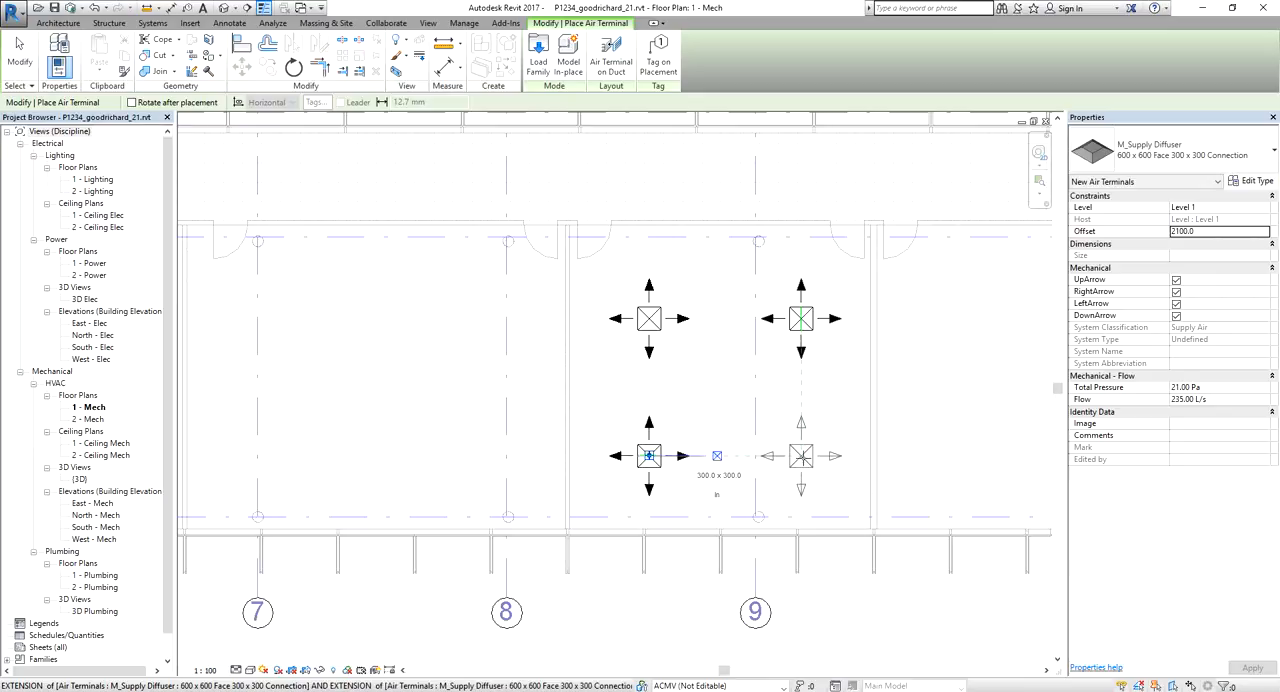
left_click(801, 455)
left_click(20, 52)
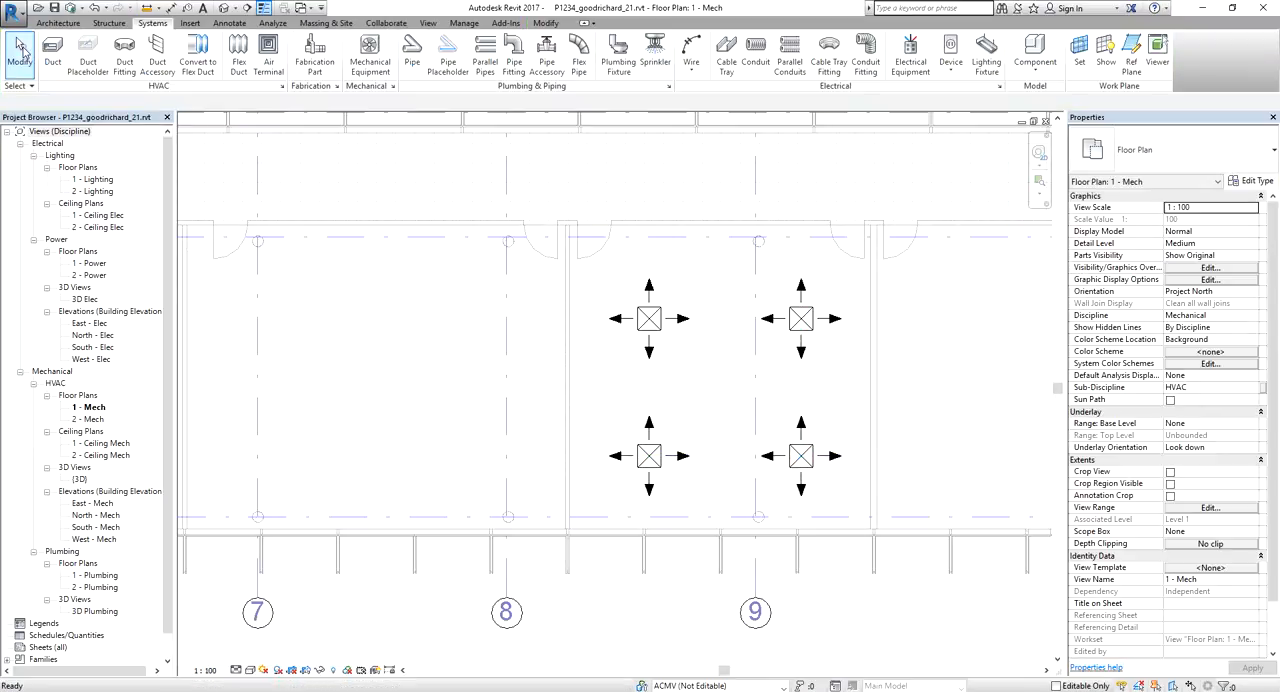
Synchronize the local model with the central P1234.rvt, saving the local file before and after synchronizing
scroll(636, 371, "down", 2)
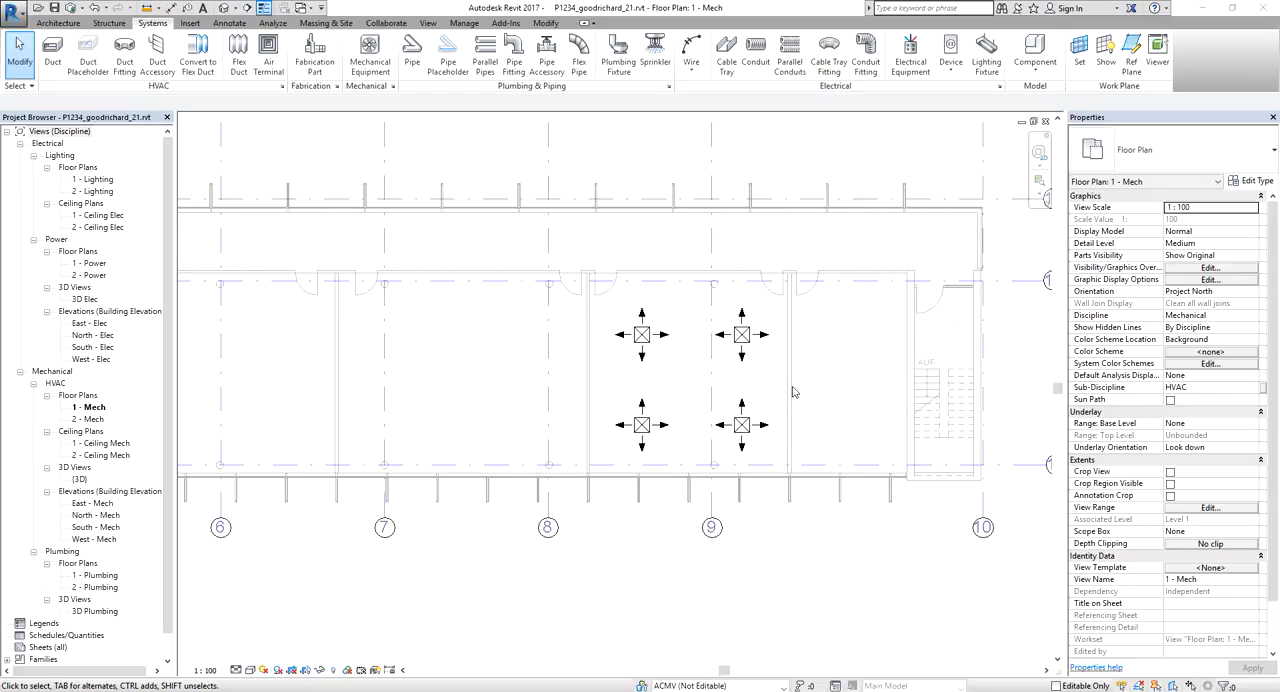
left_click(328, 24)
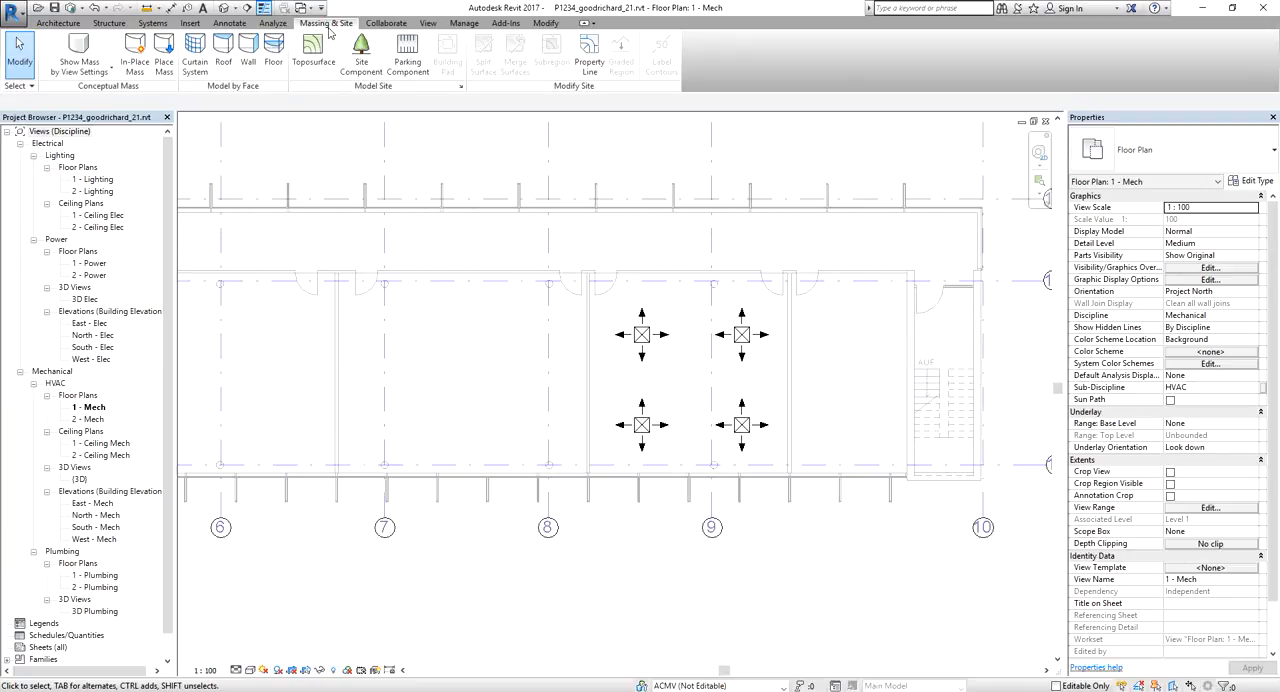
left_click(386, 23)
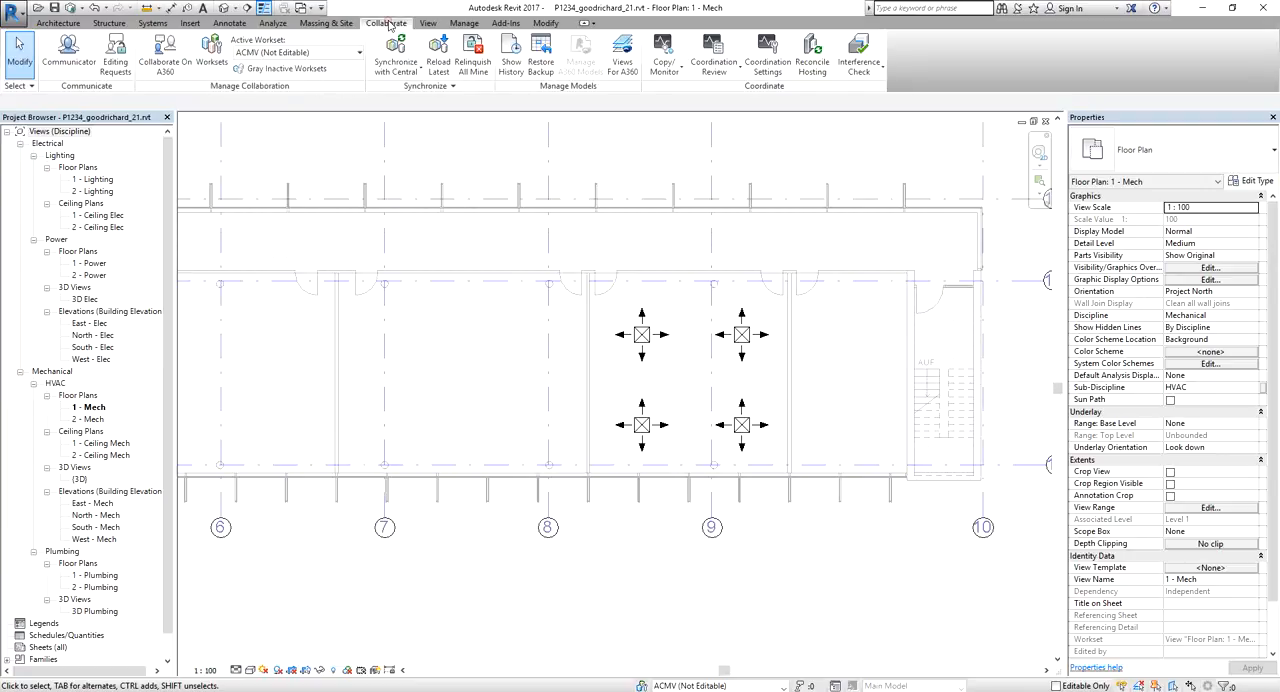
left_click(410, 72)
left_click(437, 100)
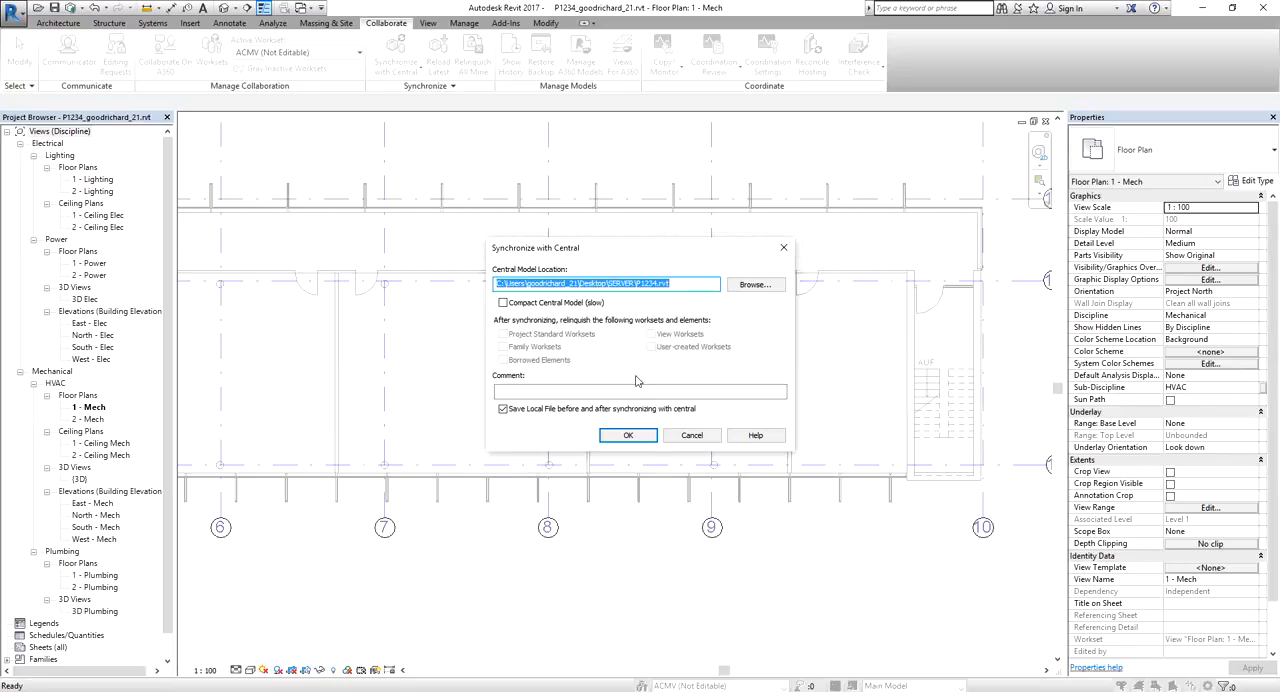
left_click(627, 436)
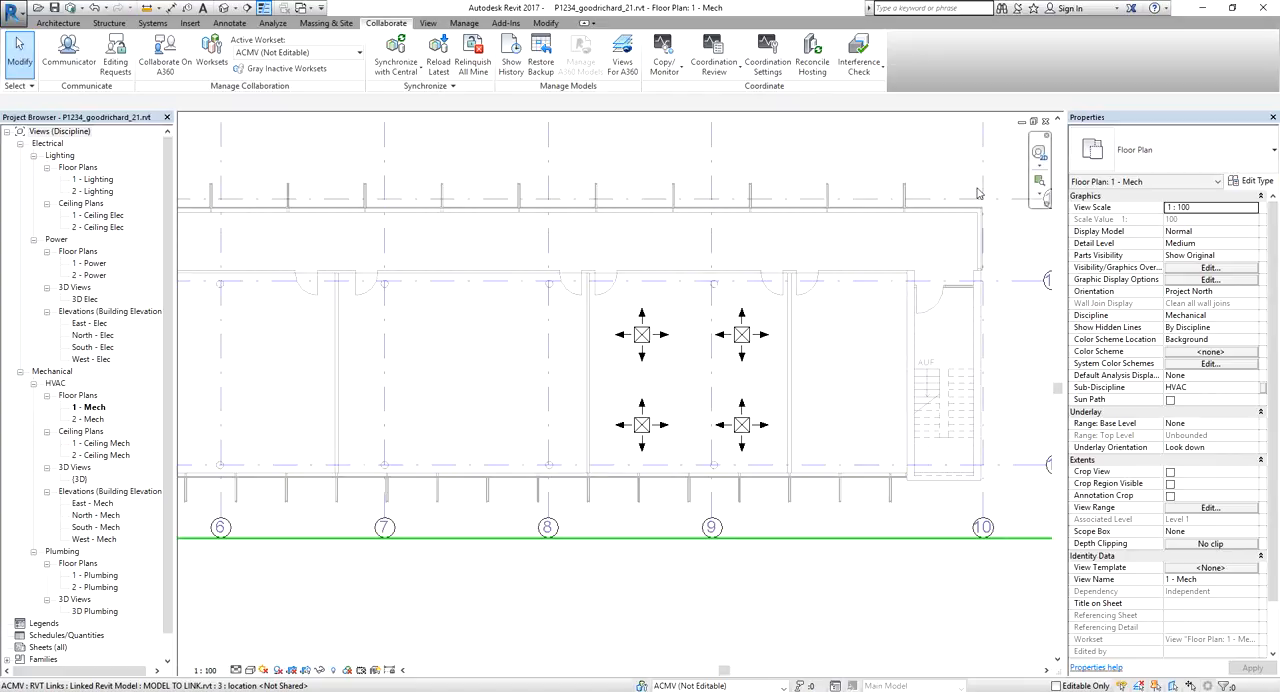
Close the local project's 1 - Mech floor plan to return to the recent files page
middle_click(912, 156)
middle_click(912, 156)
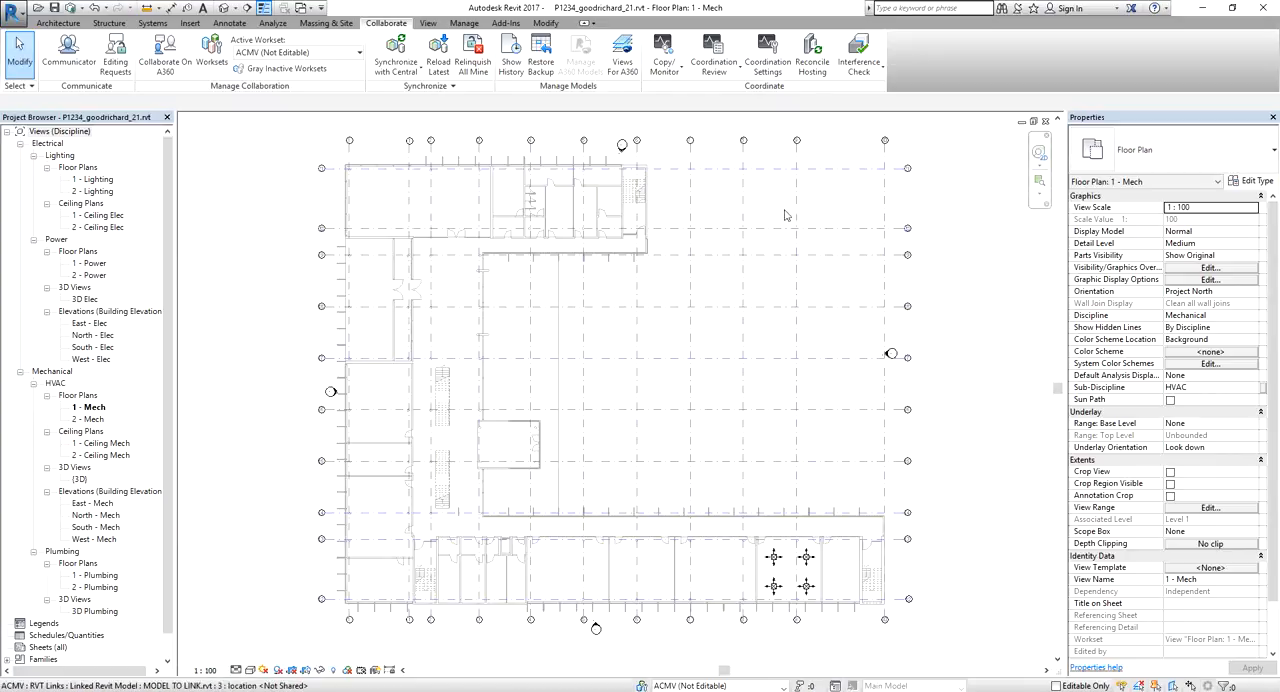
left_click(1045, 122)
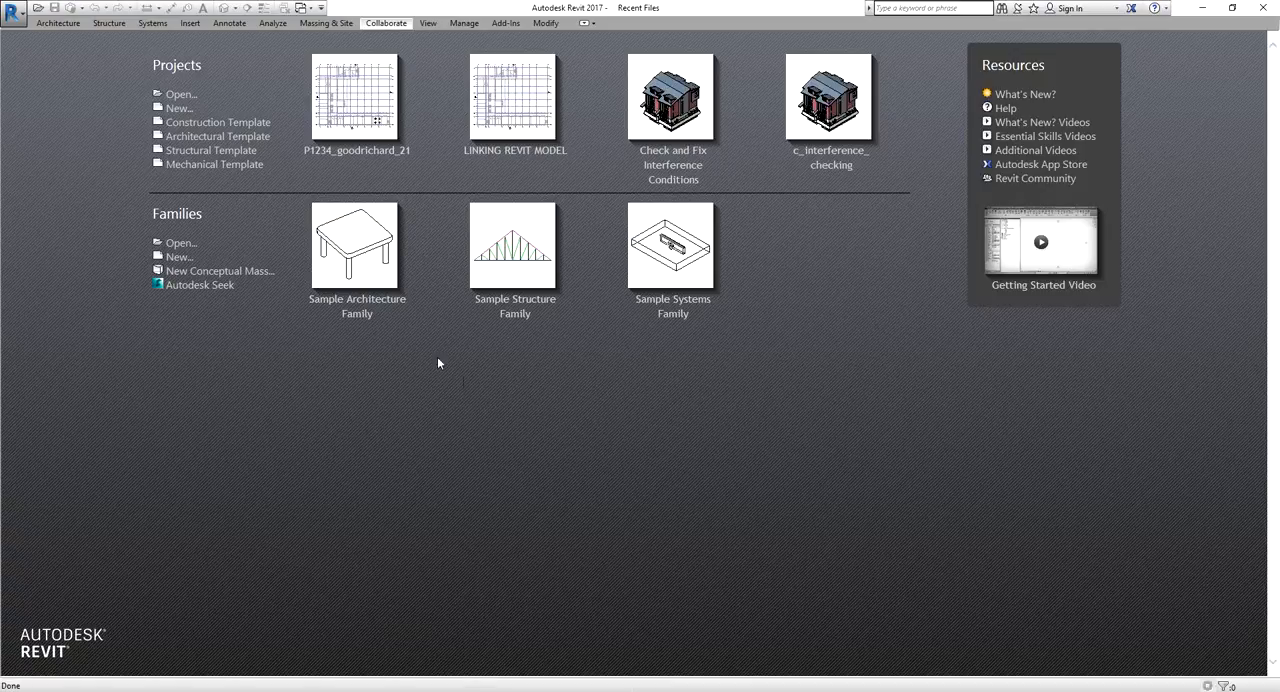
Open the central P1234.rvt from the SERVER folder directly, without creating a new local copy, and with all worksets opened
left_click(186, 98)
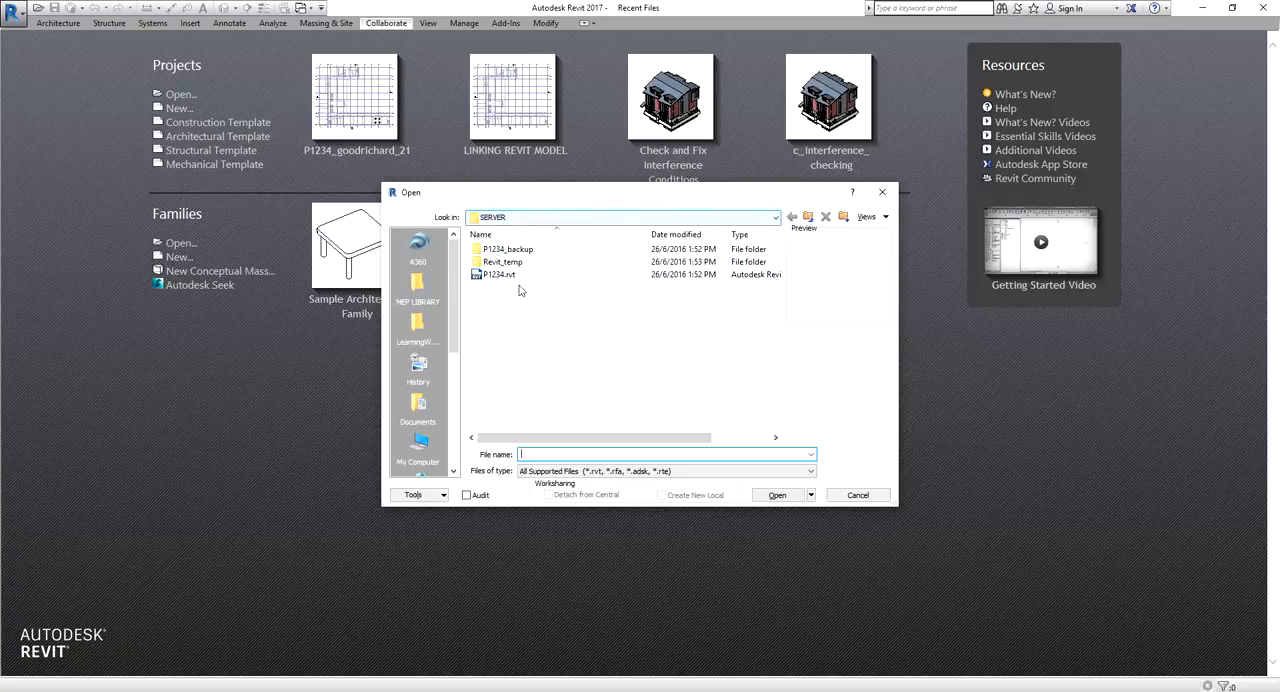
left_click(490, 276)
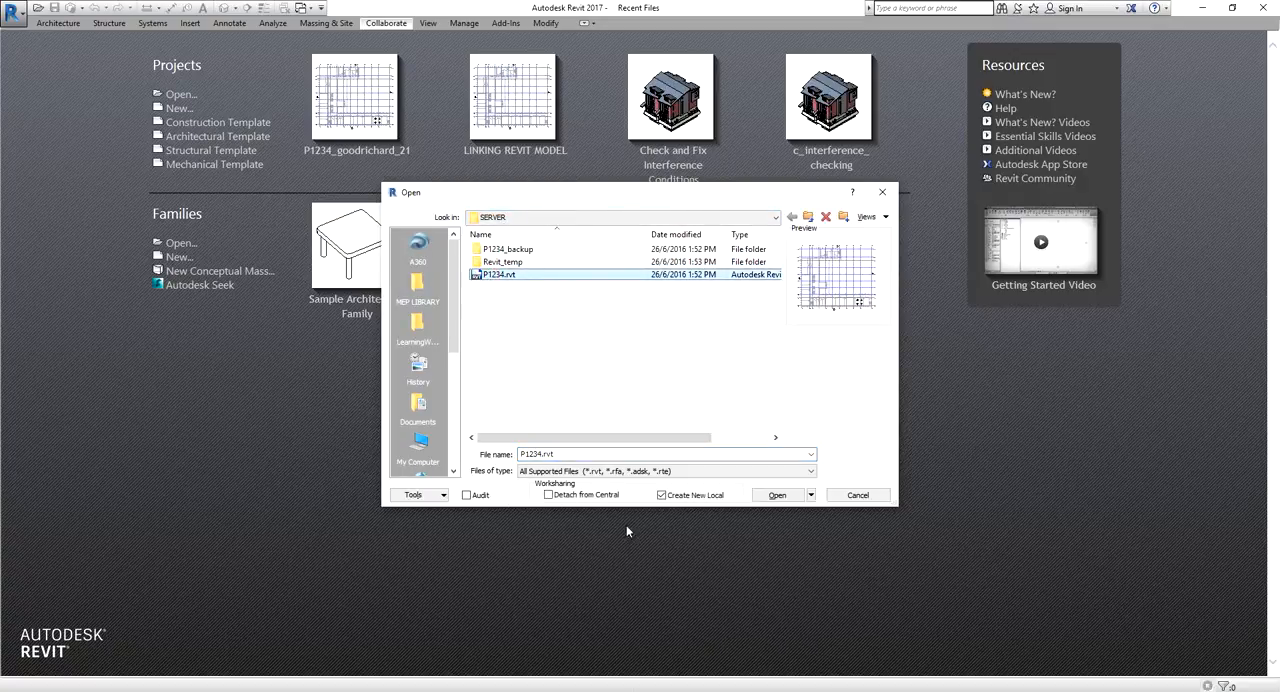
left_click(661, 496)
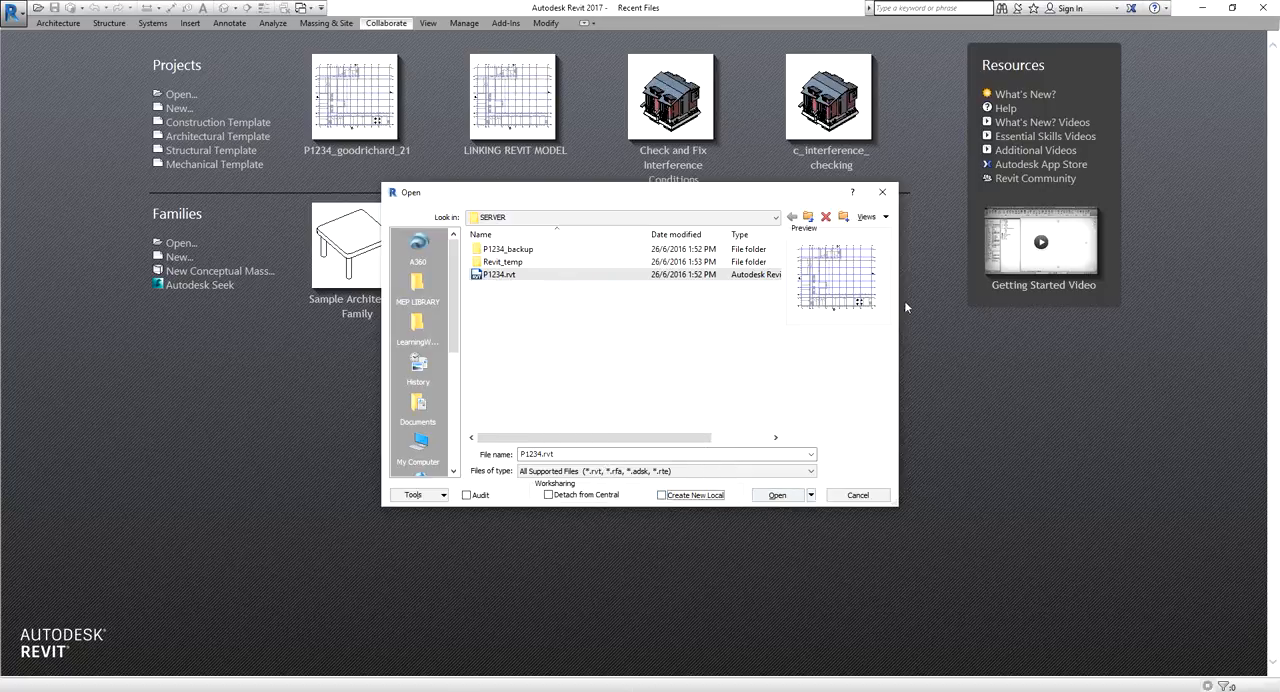
left_click(856, 303)
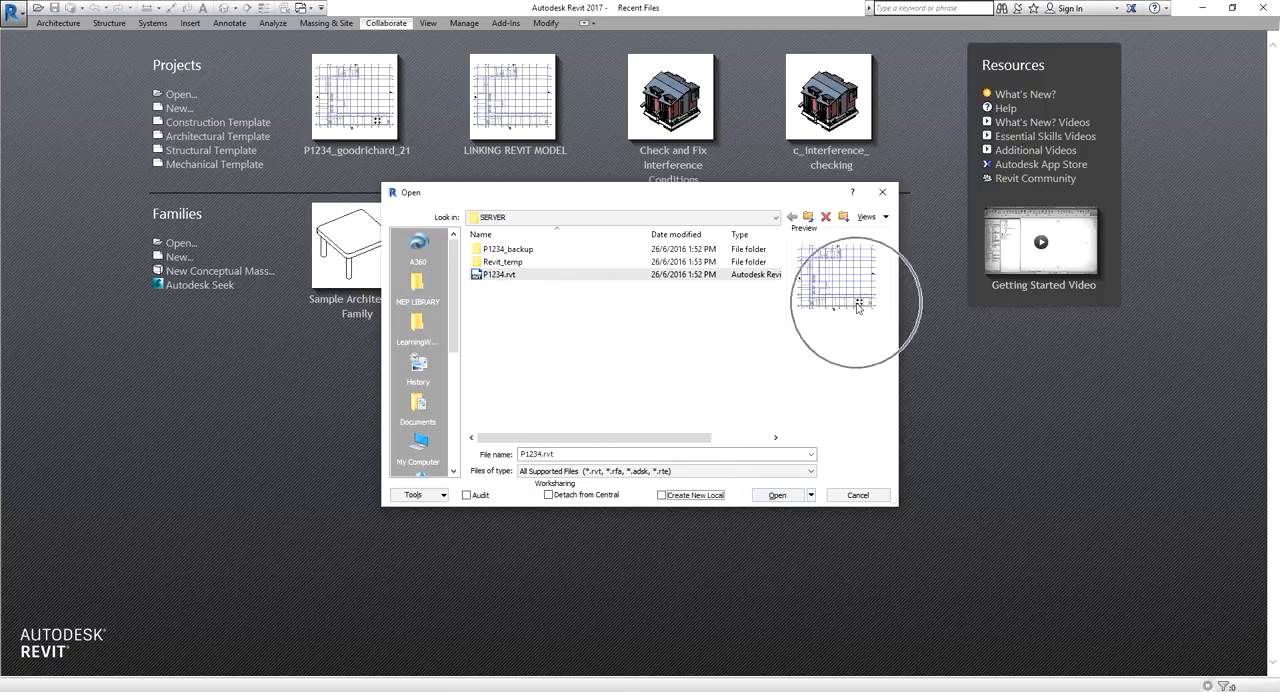
left_click(777, 495)
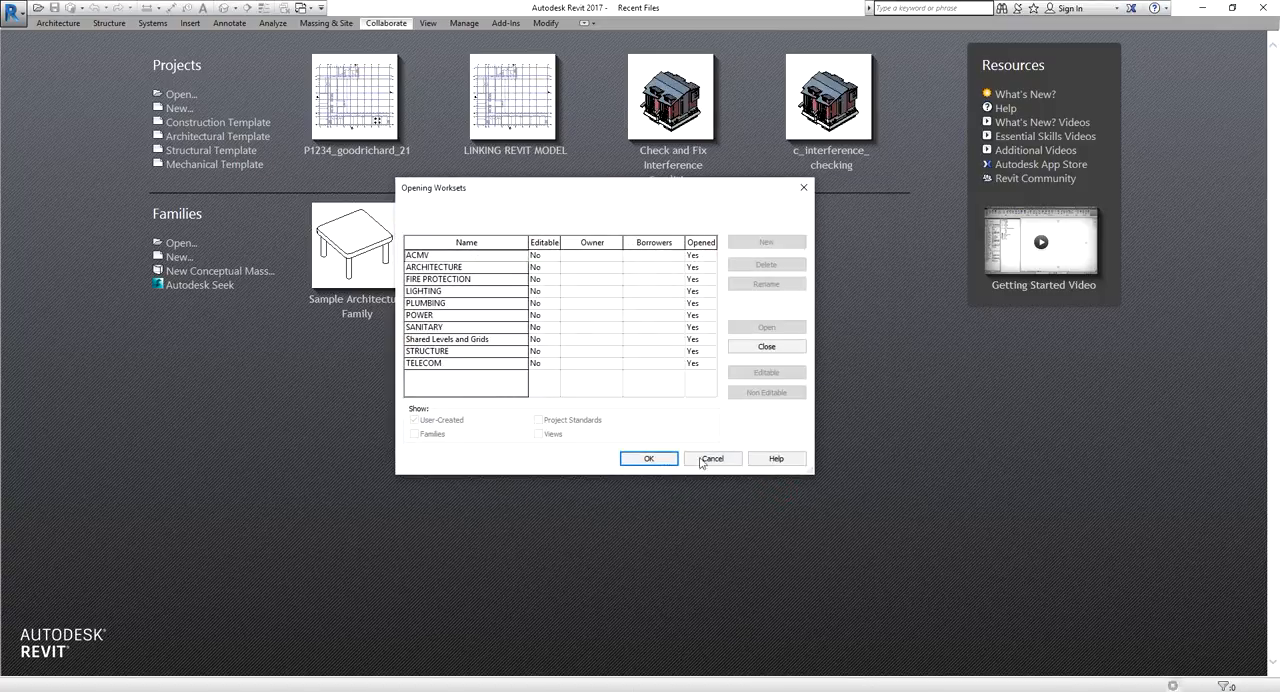
left_click(651, 458)
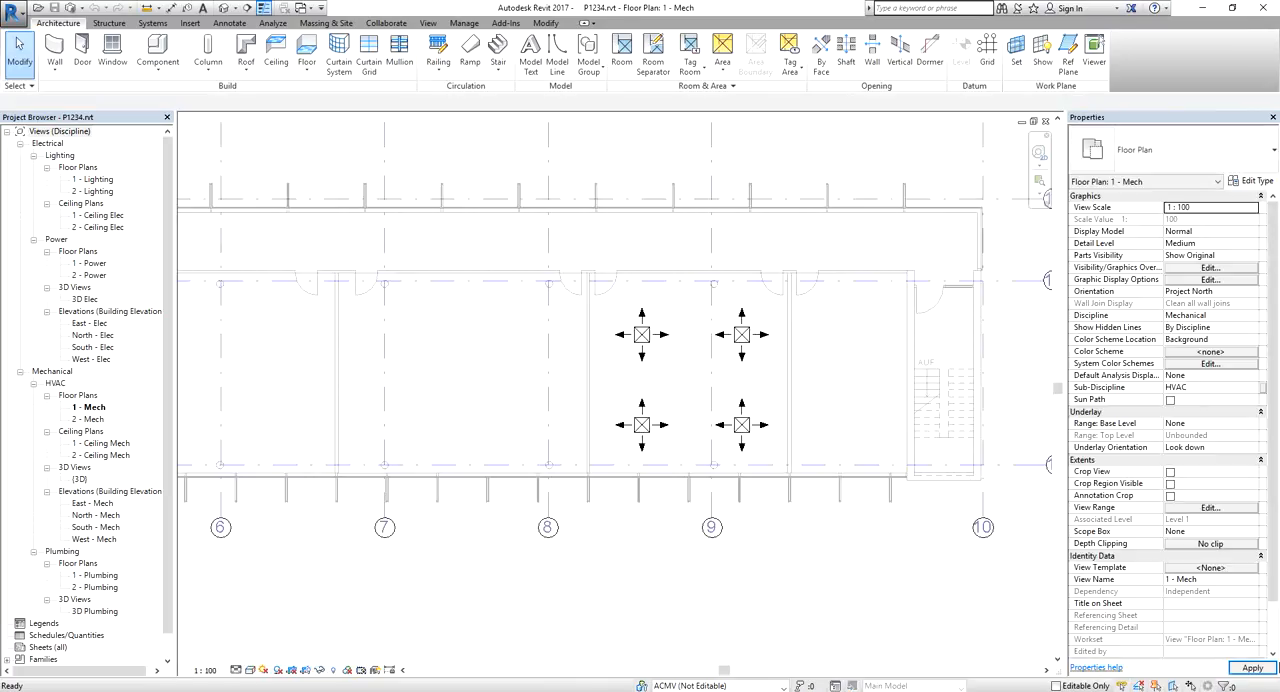
Set PLUMBING as the active workset in the central model
middle_click(607, 205)
middle_click(607, 205)
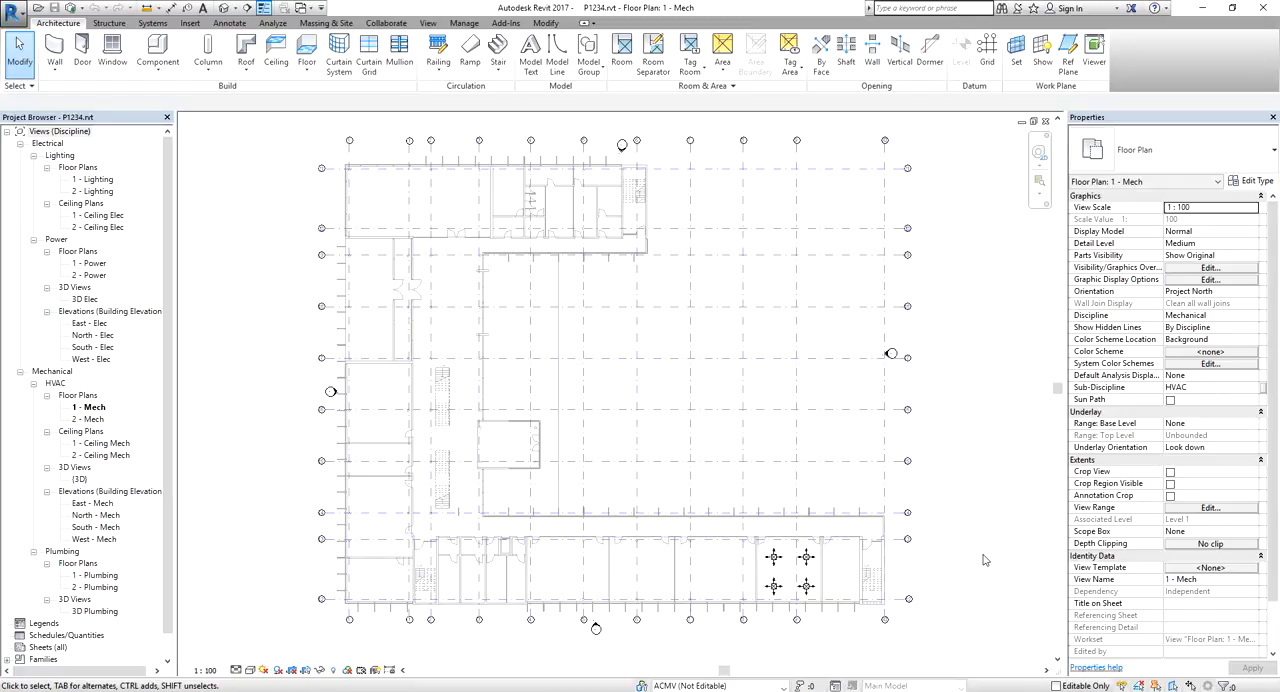
left_click(732, 686)
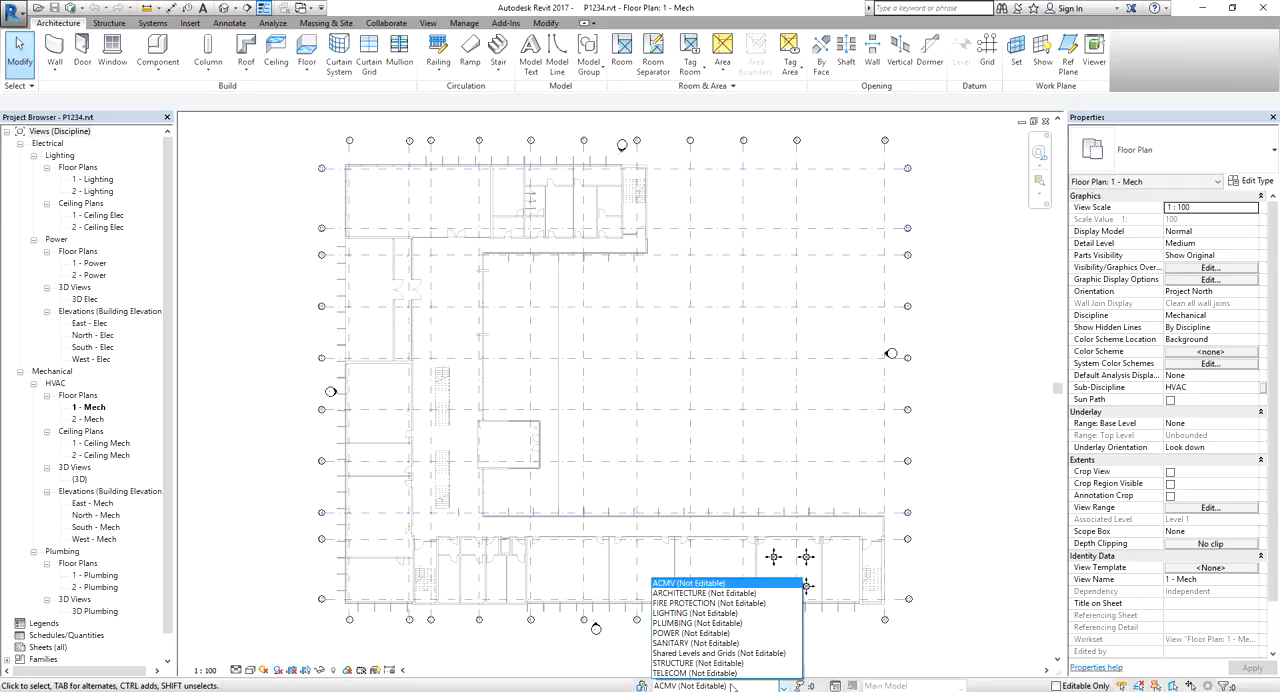
left_click(732, 686)
left_click(732, 686)
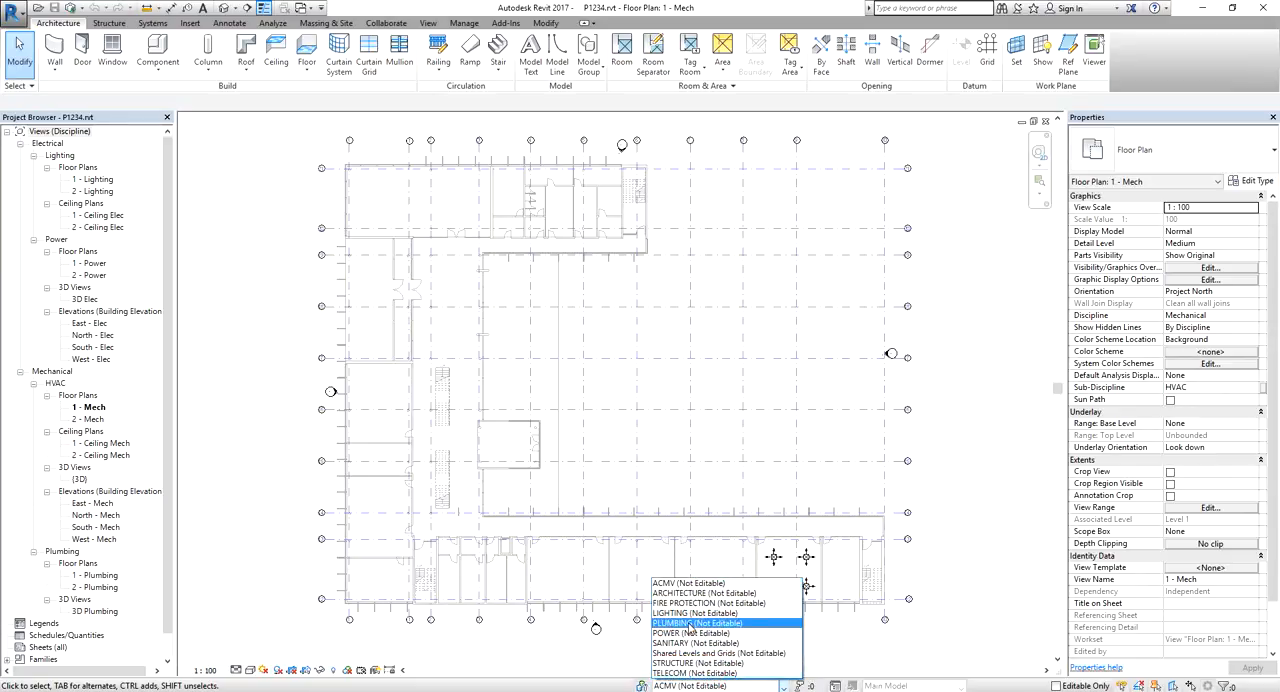
key("ctrl")
key("ctrl")
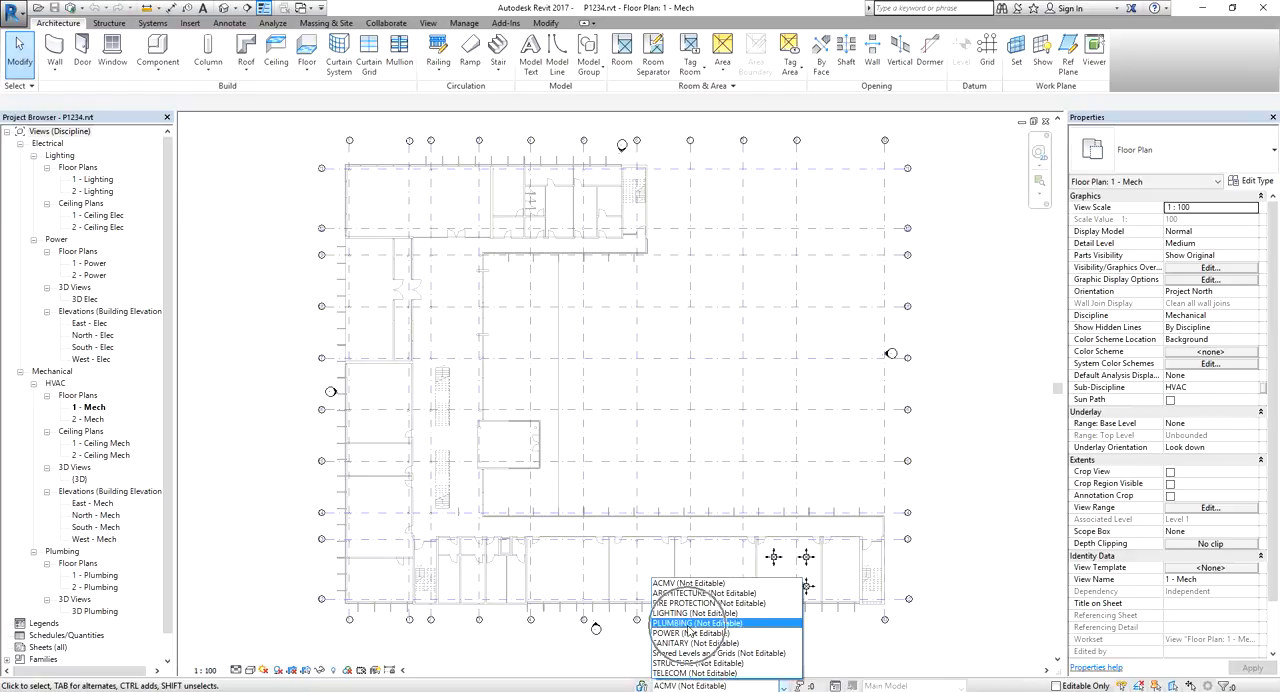
left_click(690, 624)
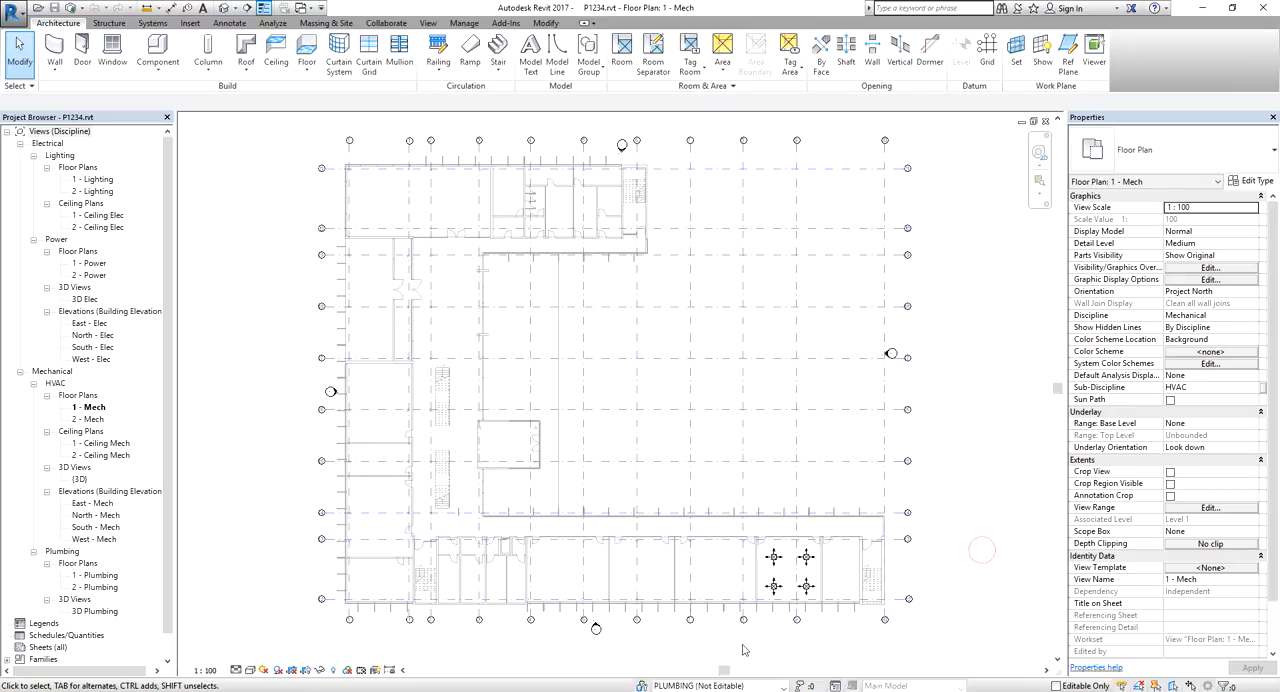
Select the four supply diffusers and examine their assigned workset and the worksets available for them
left_click_drag(742, 643, 856, 486)
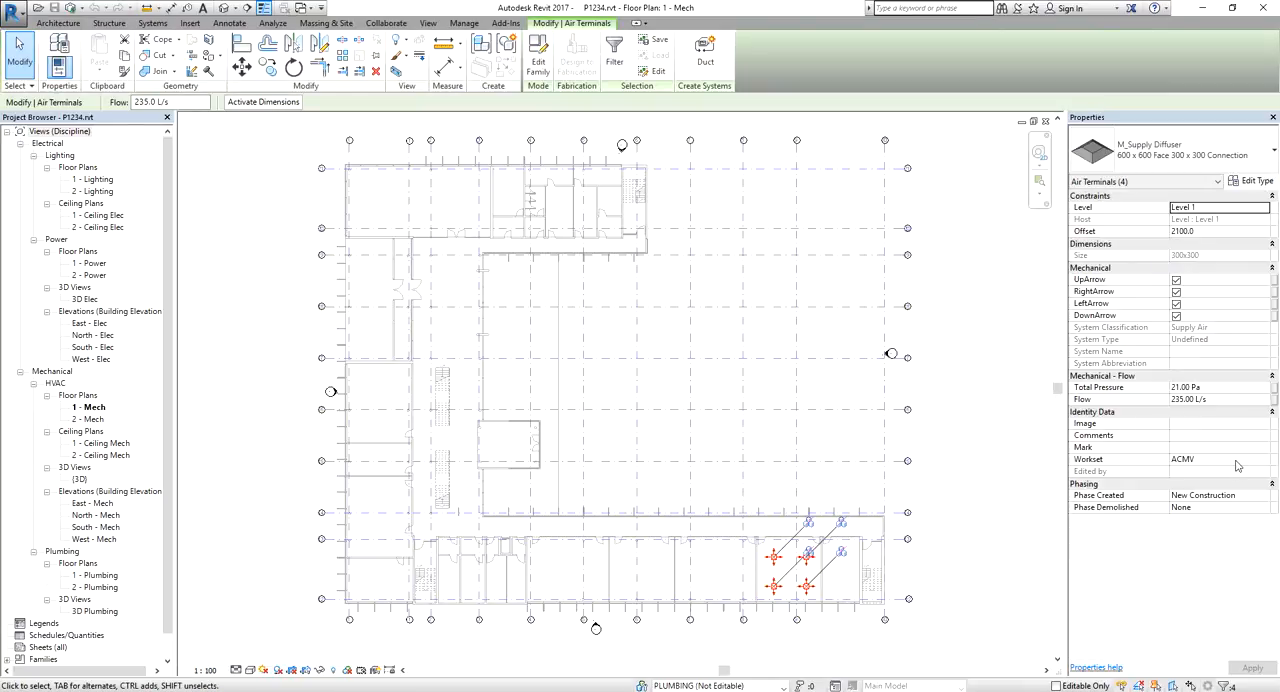
key("ctrl")
key("ctrl")
key("ctrl")
left_click_drag(726, 647, 822, 540)
key("ctrl")
left_click(1200, 462)
left_click(1264, 463)
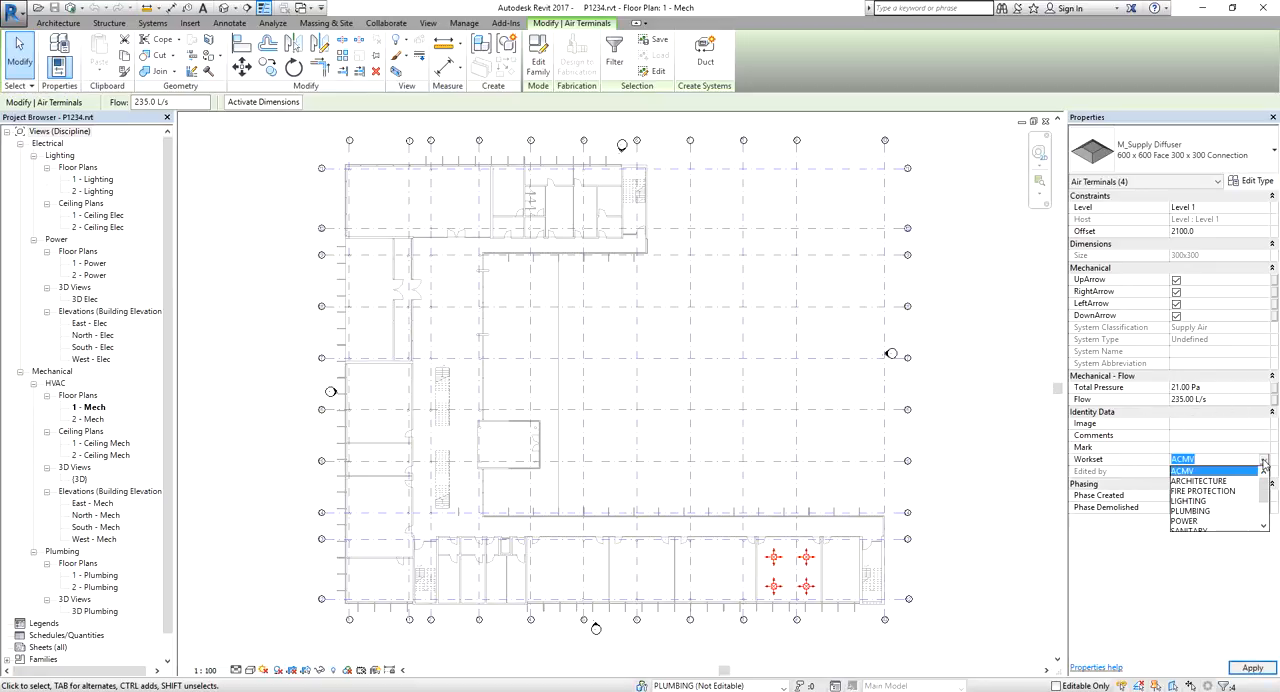
left_click(1262, 461)
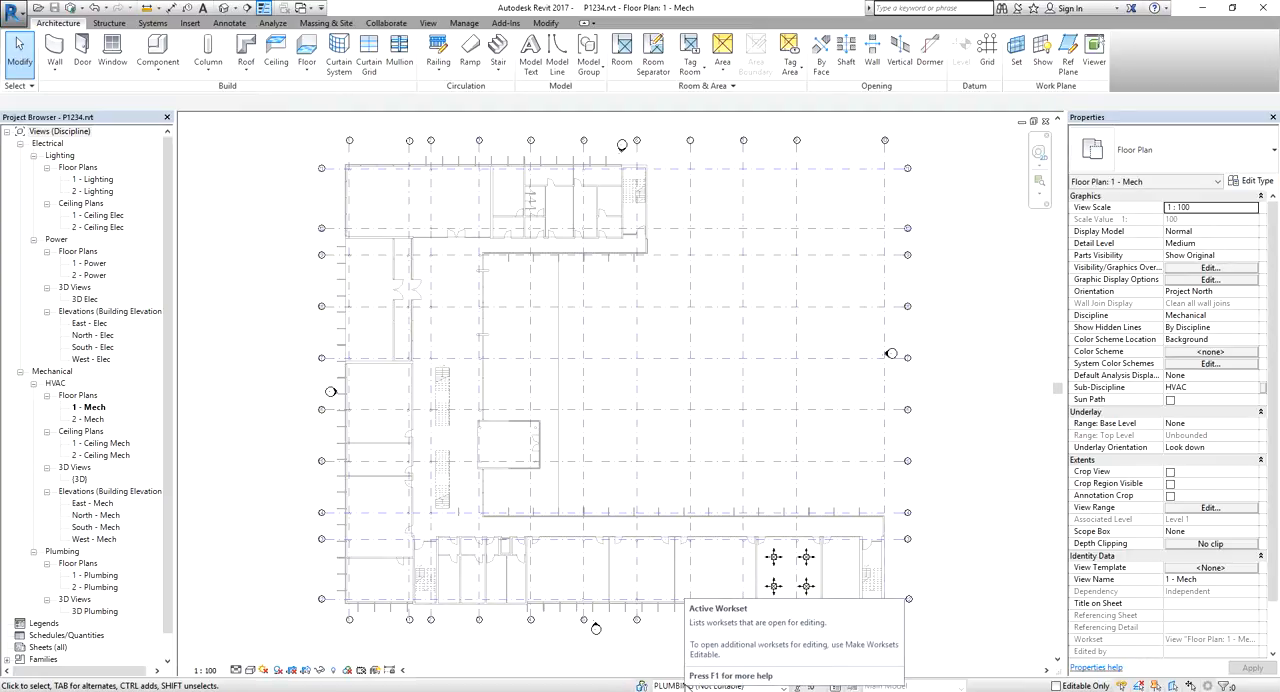
Set POWER as the active workset in the central model
left_click(686, 686)
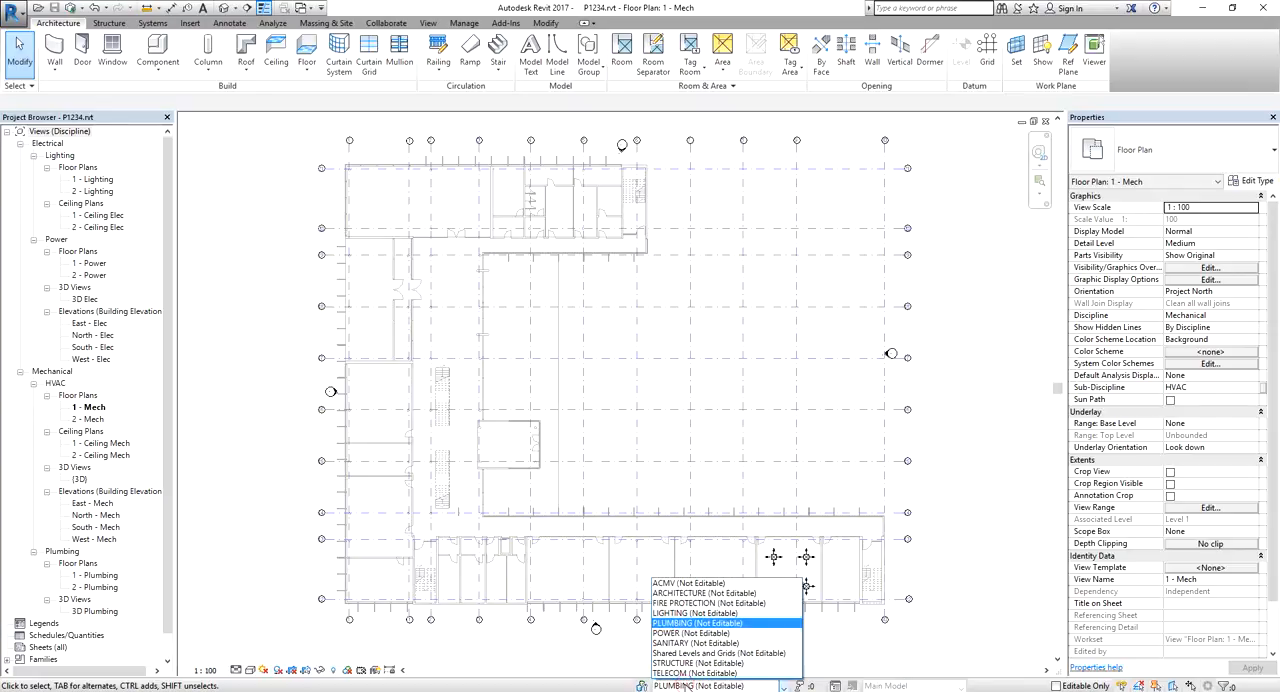
left_click(667, 634)
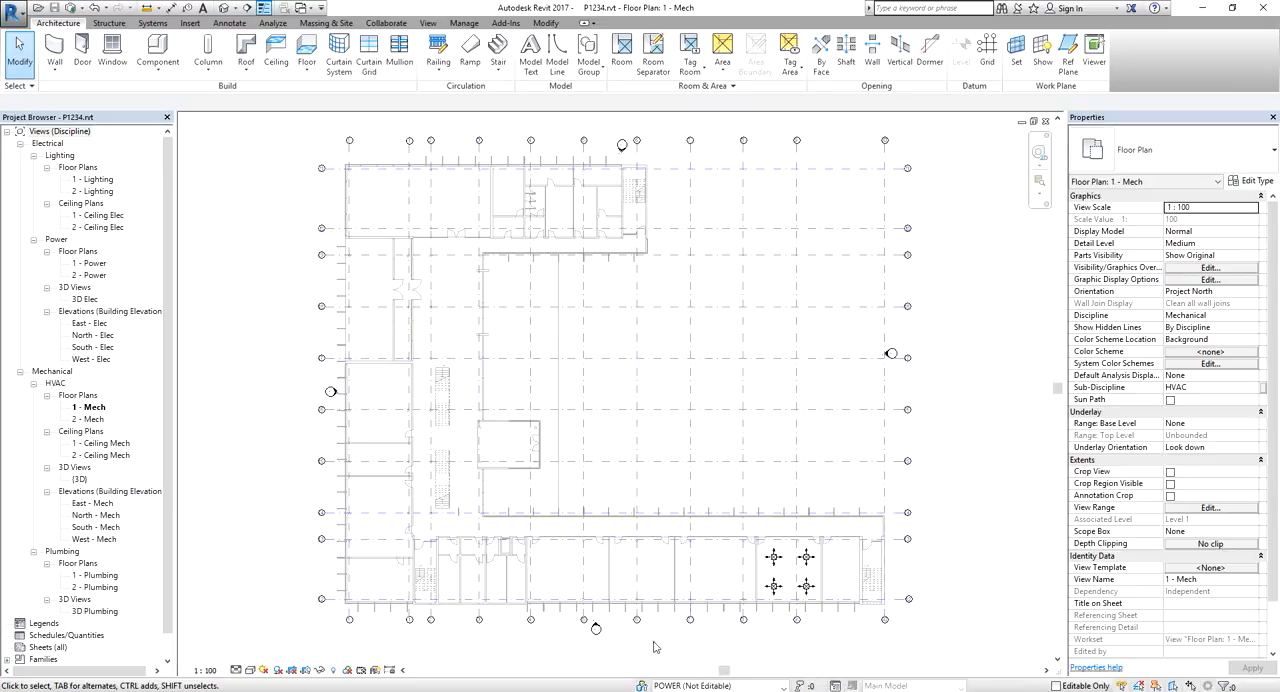
left_click(654, 647)
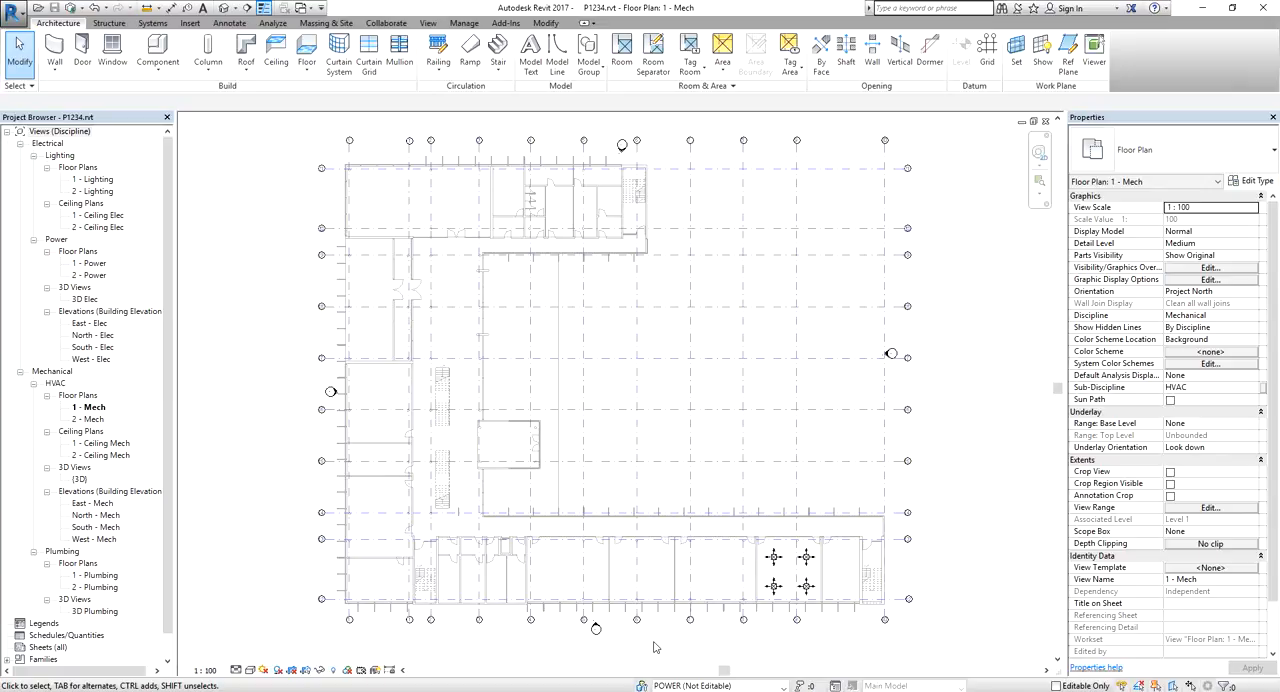